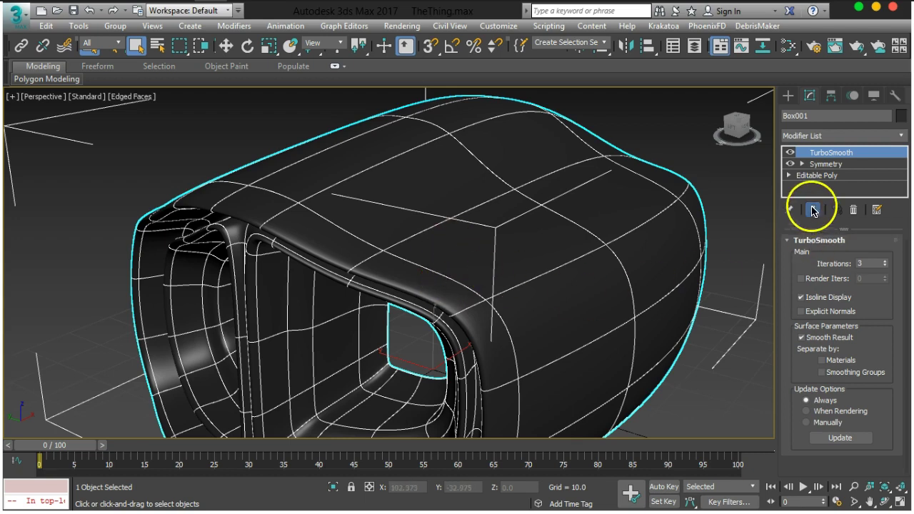
- Turn off the TurboSmooth and Symmetry modifiers on the object so only its low-poly cage is displayed
left_click(790, 153)
middle_click_drag(578, 214, 507, 257, "alt")
middle_click_drag(632, 264, 484, 281)
middle_click_drag(484, 281, 473, 254, "alt")
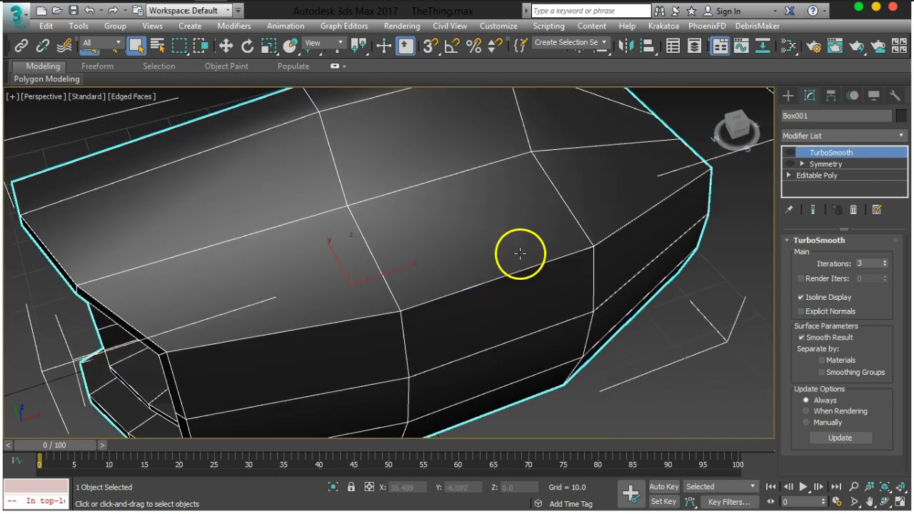
- Enter the Editable Poly's polygon level and select the upper polygon bordering the dark side wall, near the tapered end
left_click(797, 176)
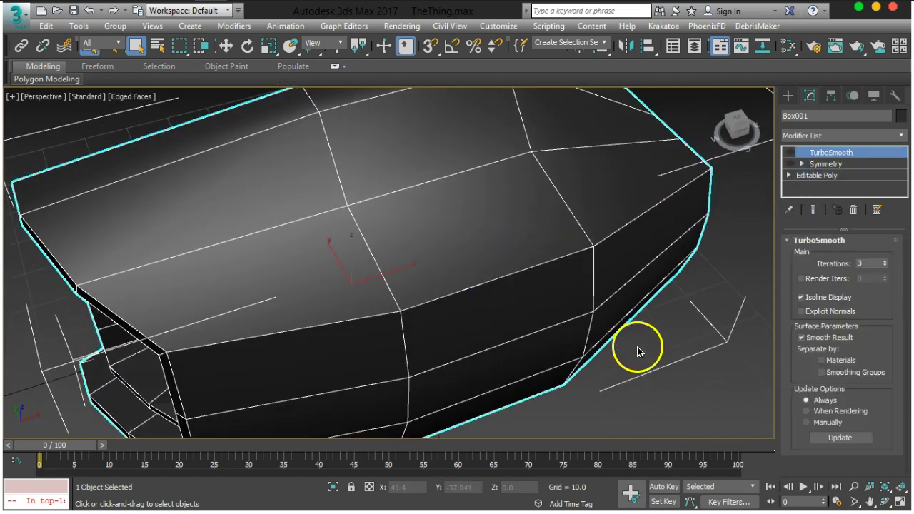
left_click(818, 175)
left_click(856, 257)
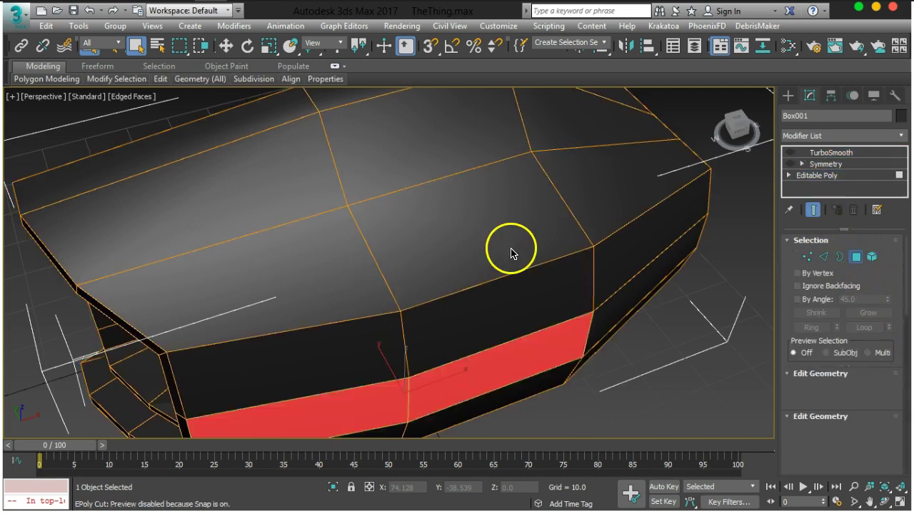
left_click(510, 251)
middle_click_drag(493, 318, 498, 278, "alt")
scroll(498, 278, "up", 4)
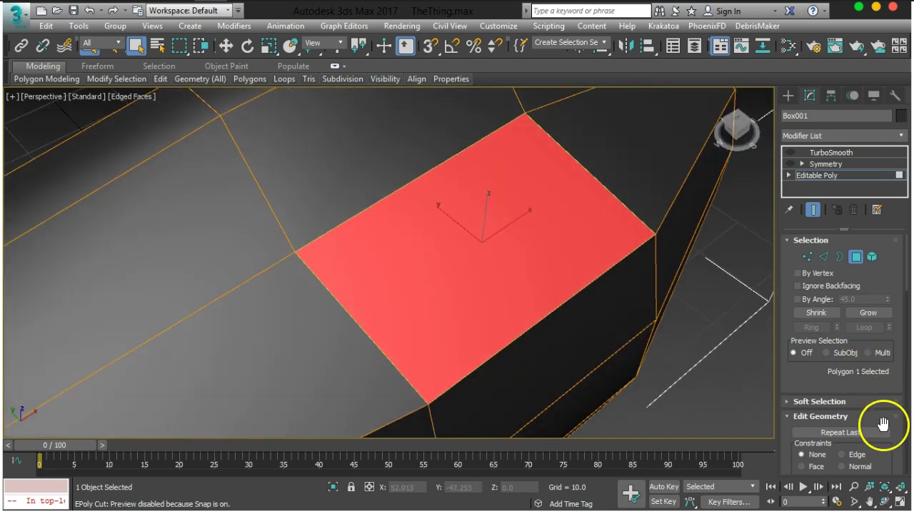
- Inset the selected polygon by 1.577
scroll(883, 314, "down", 10)
scroll(879, 311, "down", 5)
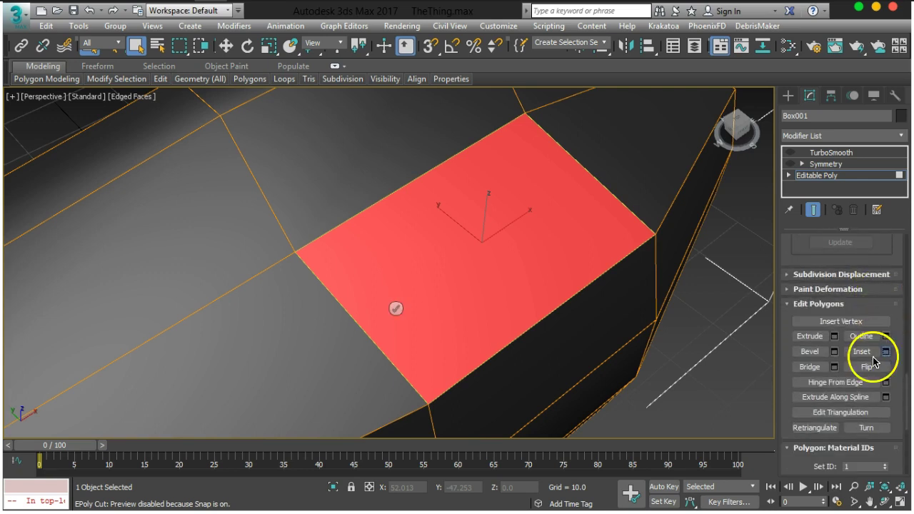
left_click(887, 354)
middle_click_drag(536, 262, 554, 239, "alt")
- Check how the inset polygon looks with TurboSmooth enabled, and disable the modifier again
left_click(792, 152)
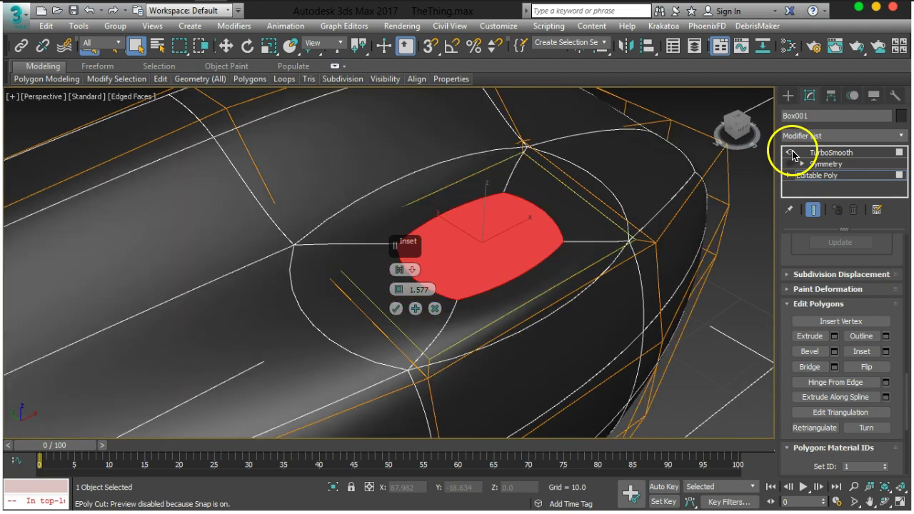
middle_click_drag(634, 247, 655, 275, "alt")
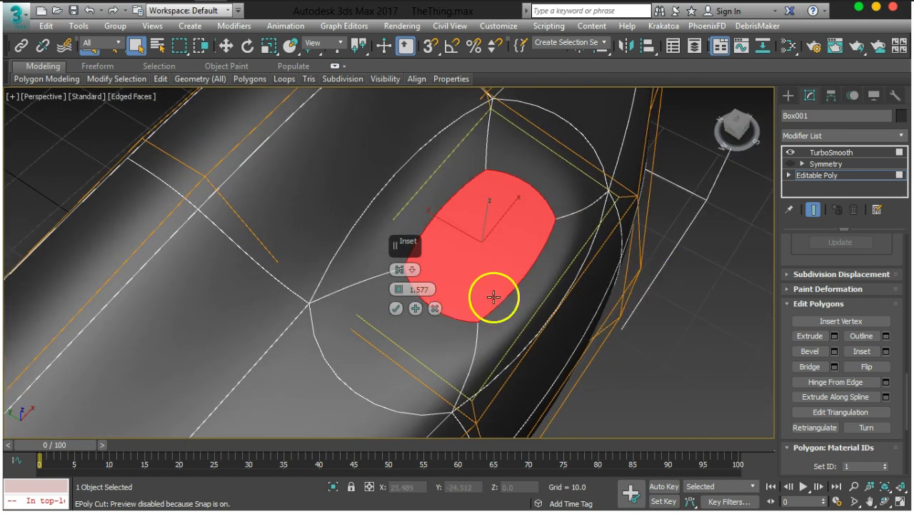
left_click(790, 152)
middle_click_drag(642, 256, 609, 248, "alt")
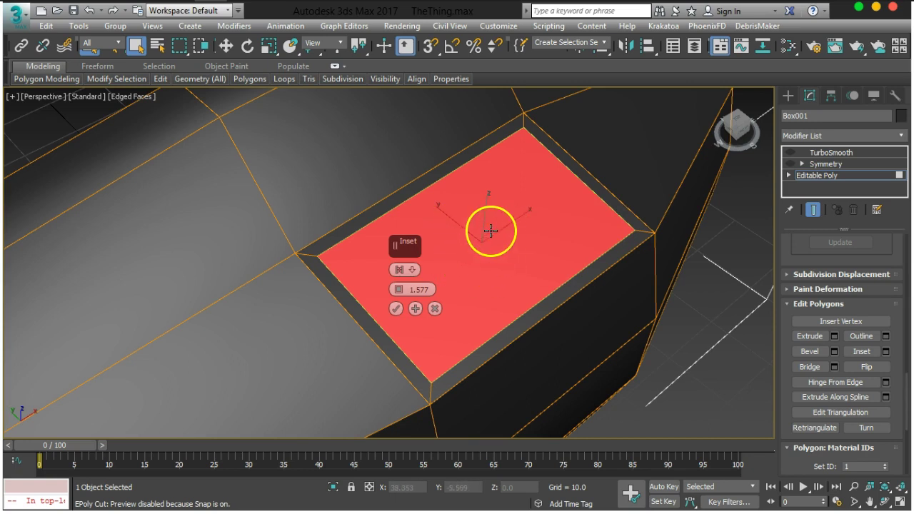
- Apply the inset, add a second 1.577 inset inside it and confirm
left_click(415, 309)
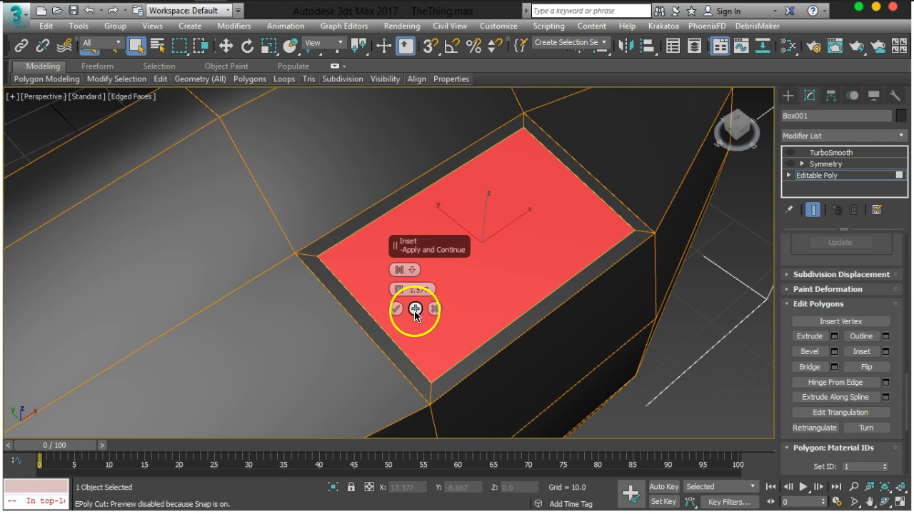
left_click(398, 310)
middle_click_drag(478, 302, 485, 333, "alt")
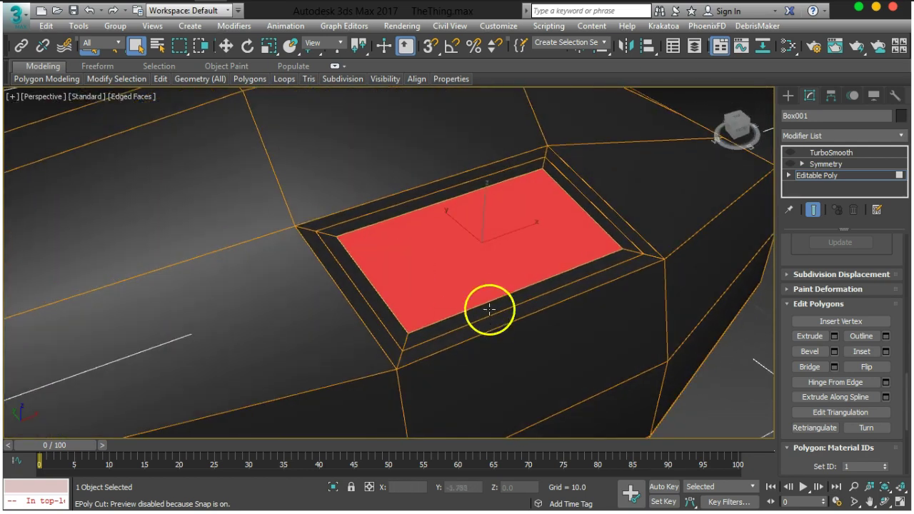
middle_click_drag(515, 283, 505, 299, "alt")
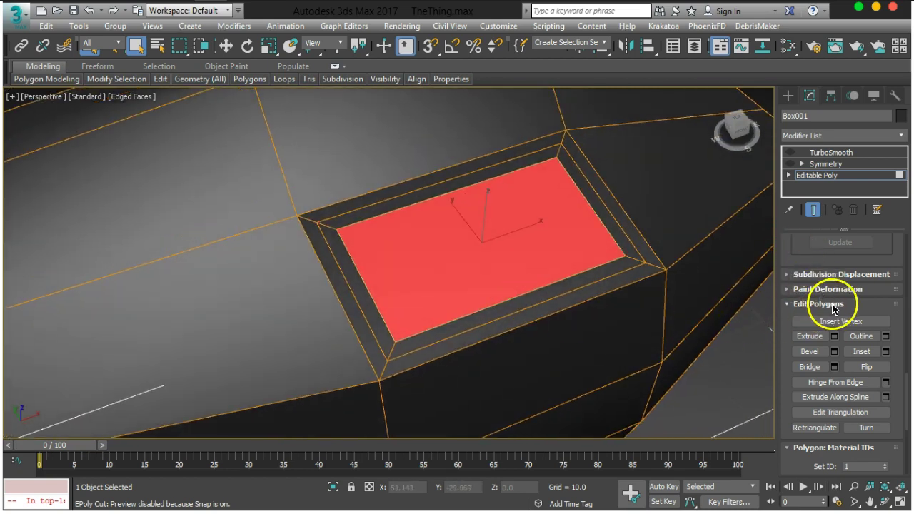
- Activate the Cut tool for the inset panel and switch to the vertex level
scroll(907, 343, "up", 5)
scroll(909, 368, "up", 5)
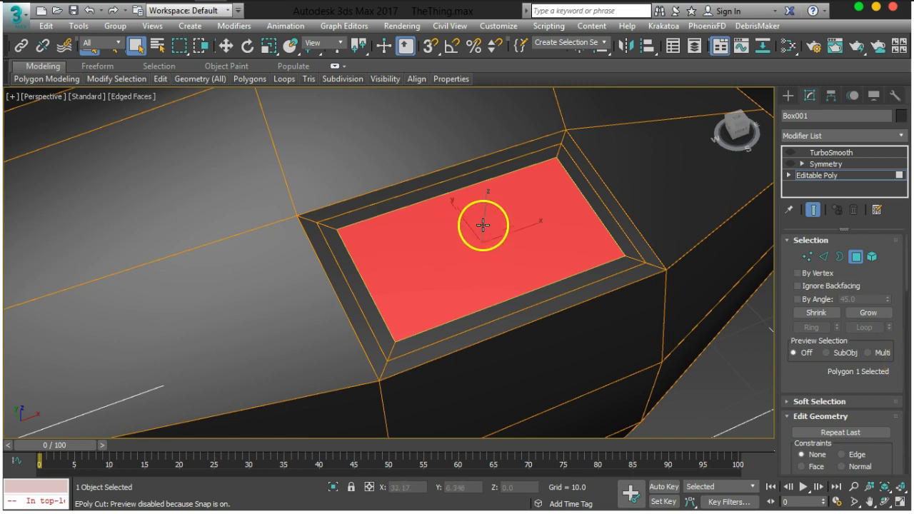
middle_click_drag(456, 266, 492, 247, "alt")
right_click(537, 244)
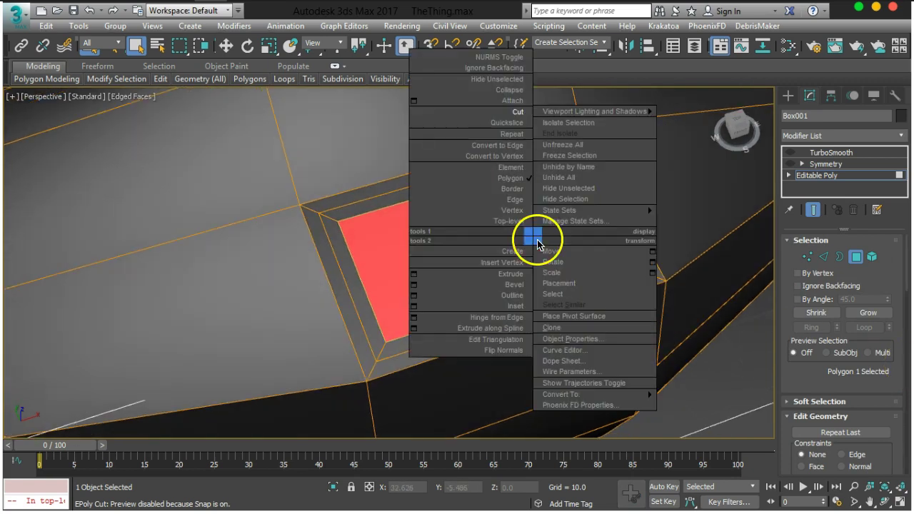
left_click(513, 114)
left_click(809, 259)
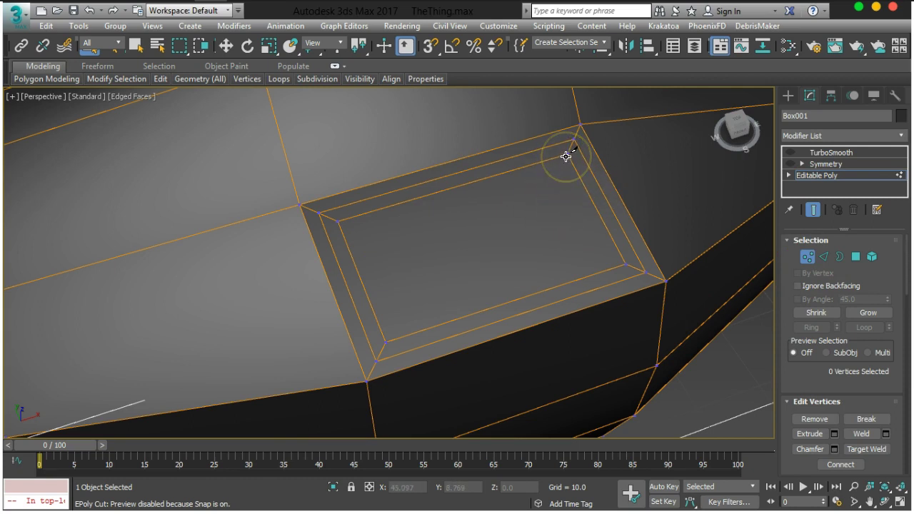
left_click(526, 195)
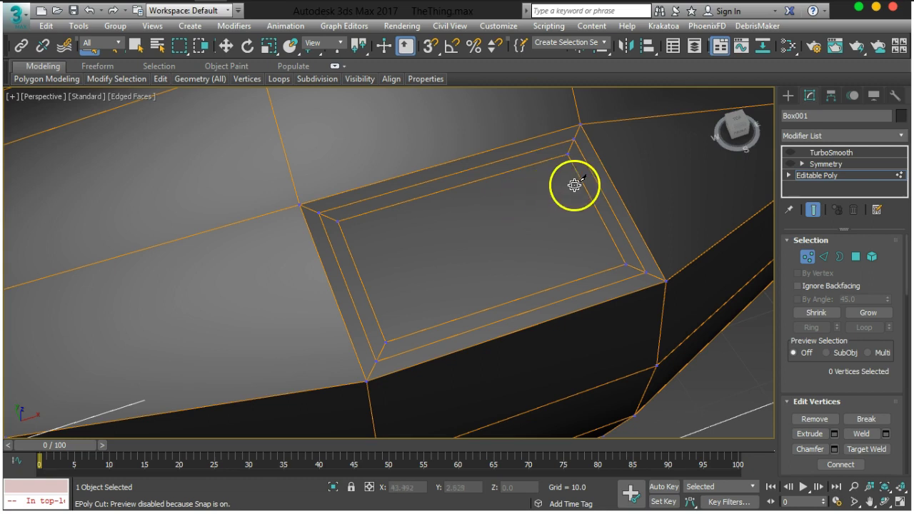
left_click(565, 163)
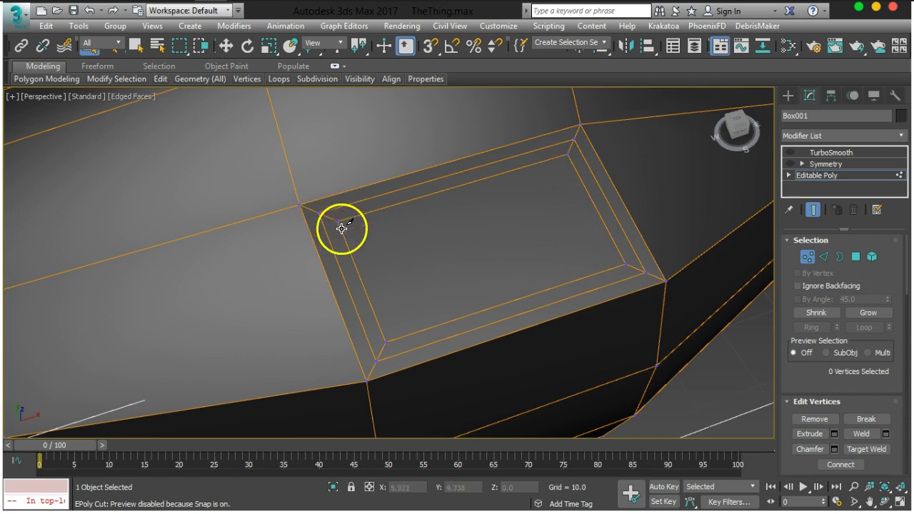
- Keep Vertex as the only snap type in the grid and snap settings, and turn on 3D snapping
right_click(430, 50)
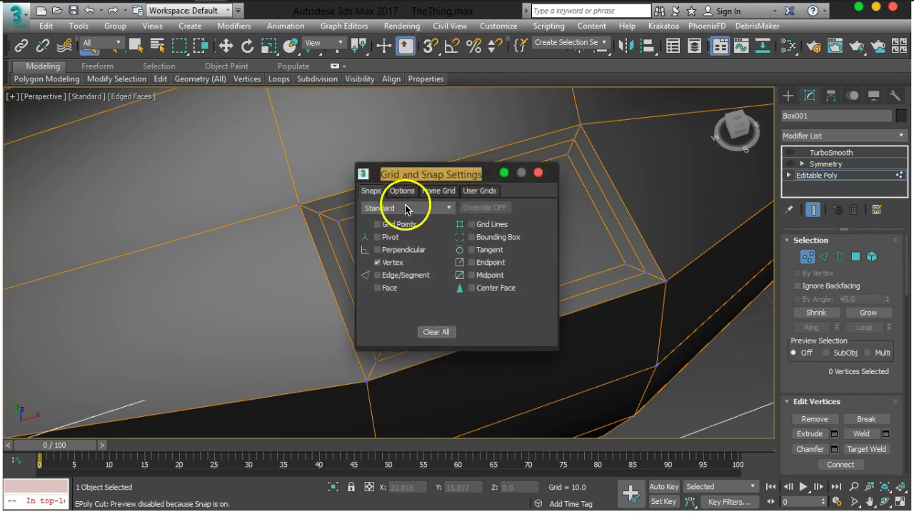
left_click(386, 264)
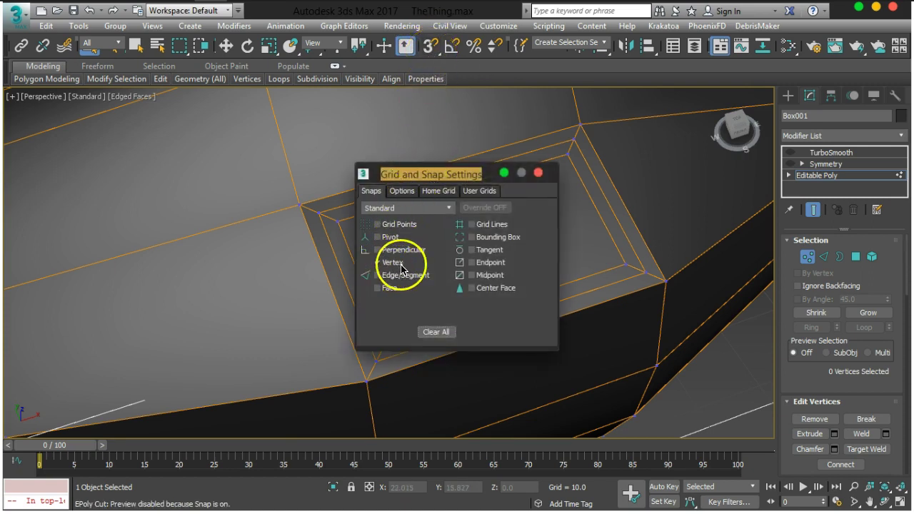
left_click(382, 227)
left_click(378, 226)
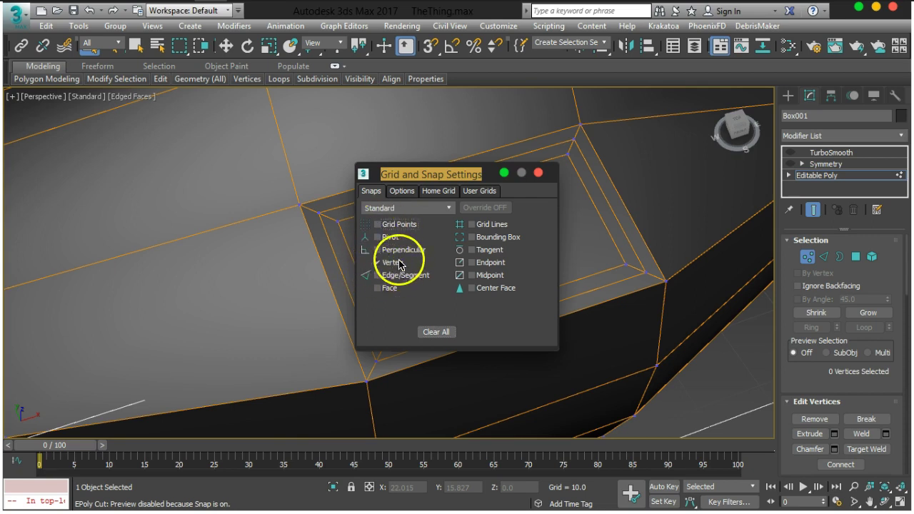
left_click(539, 174)
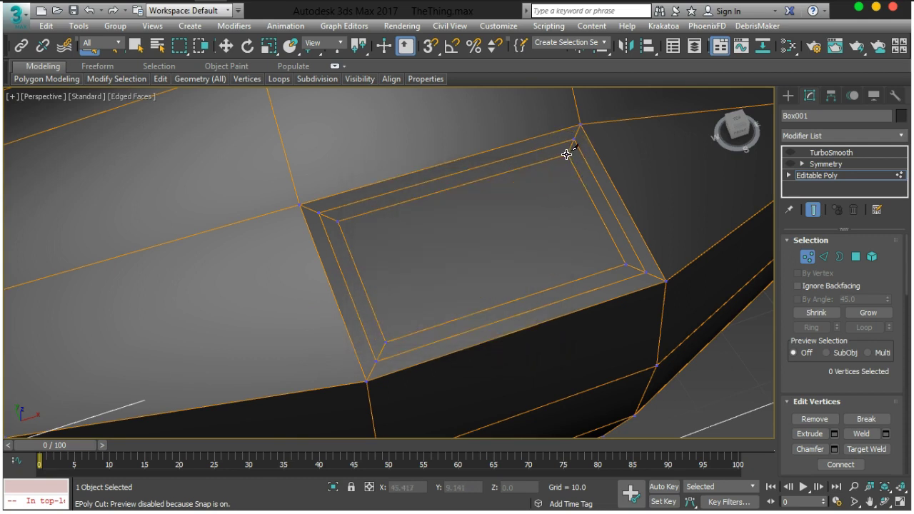
left_click(433, 45)
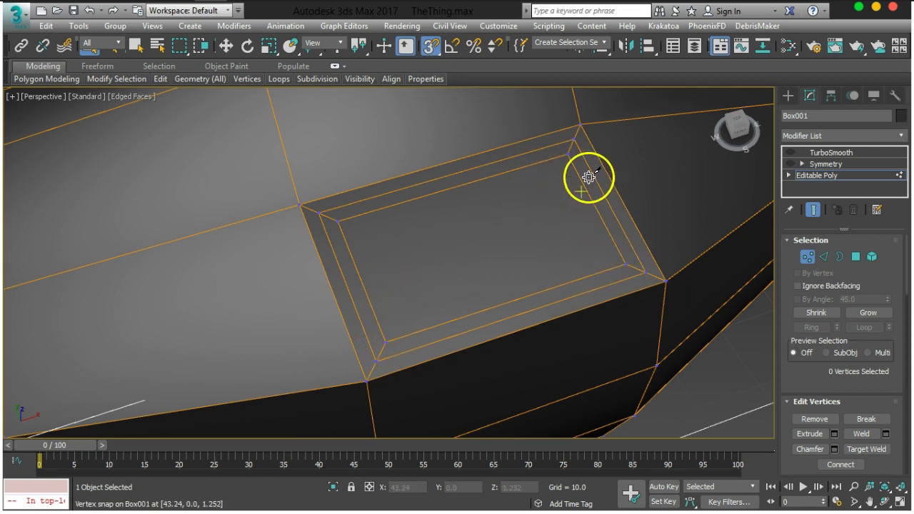
- Cut the innermost inset polygon along both diagonals, snapping to its corner vertices, and leave the Cut tool
left_click(568, 154)
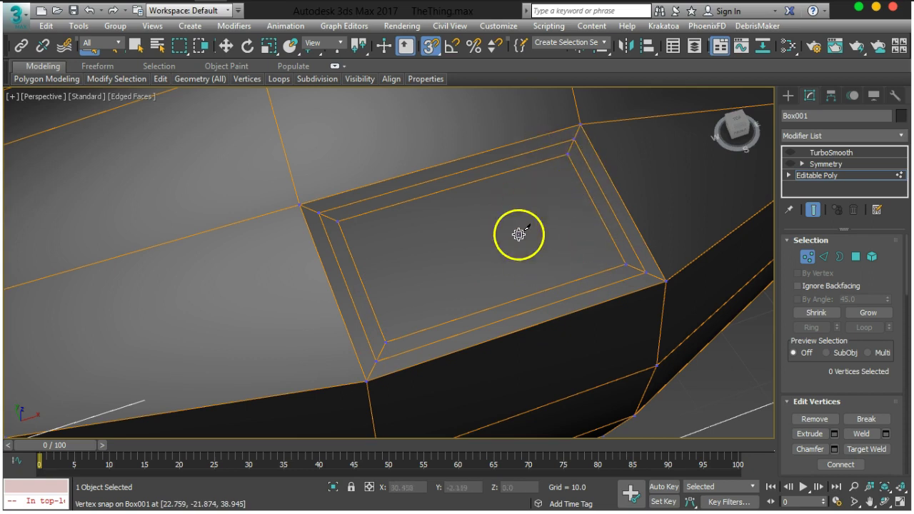
left_click(387, 344)
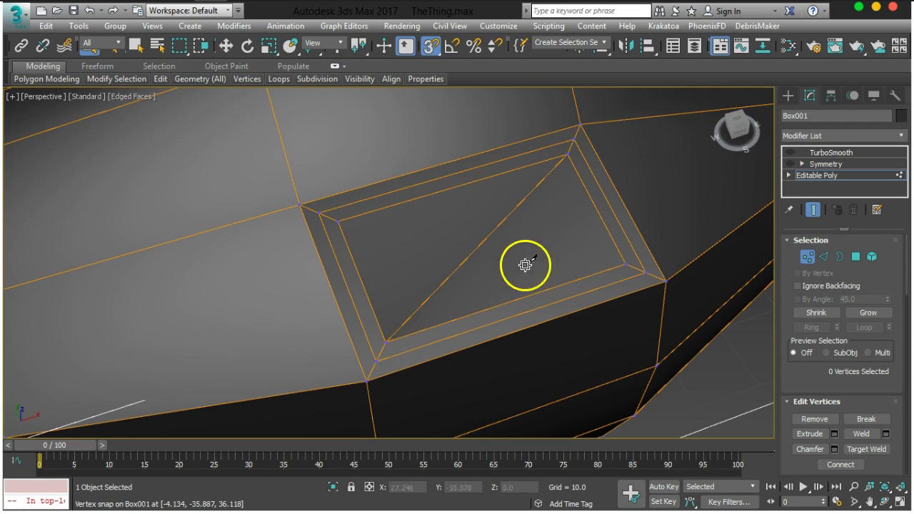
left_click(623, 263)
left_click(338, 222)
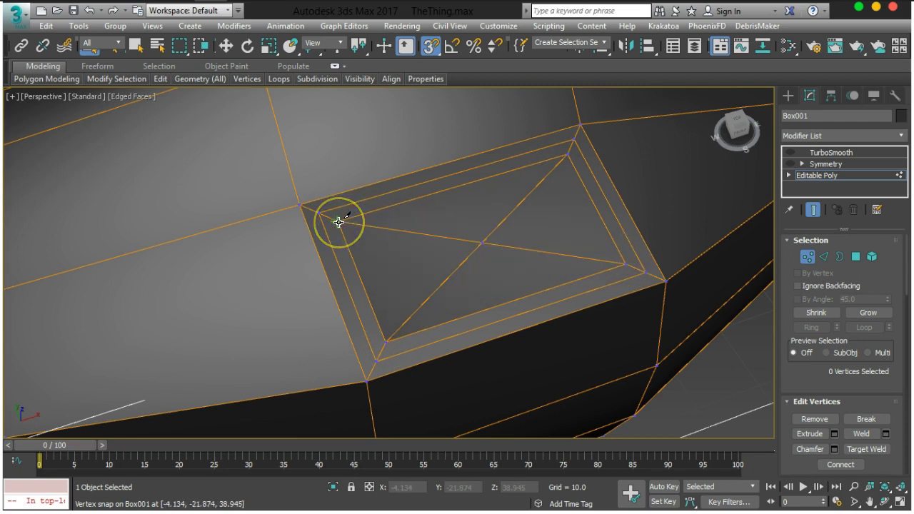
left_click(136, 48)
- Select the vertex where the two diagonal cuts cross and open the Chamfer settings for it
left_click(482, 243)
middle_click_drag(537, 282, 558, 259, "alt")
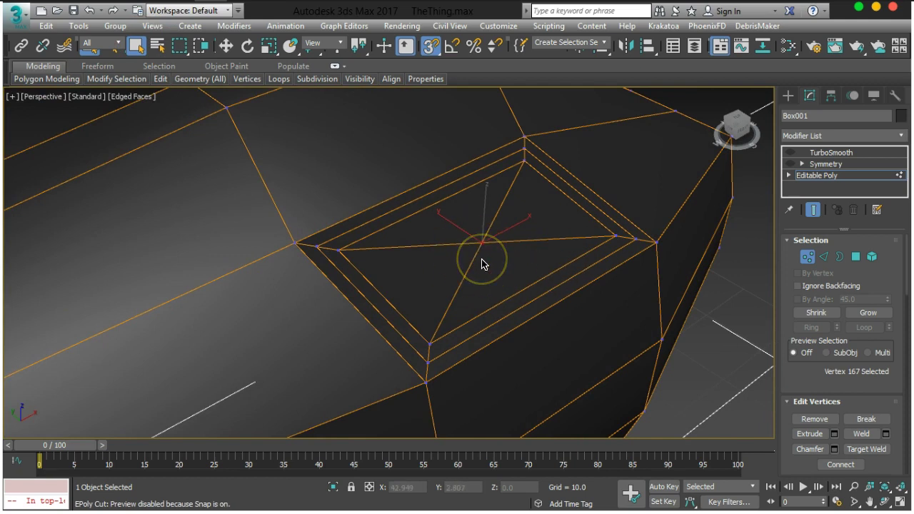
middle_click_drag(500, 279, 543, 297, "alt")
scroll(789, 465, "down", 1)
left_click_drag(789, 465, 789, 401)
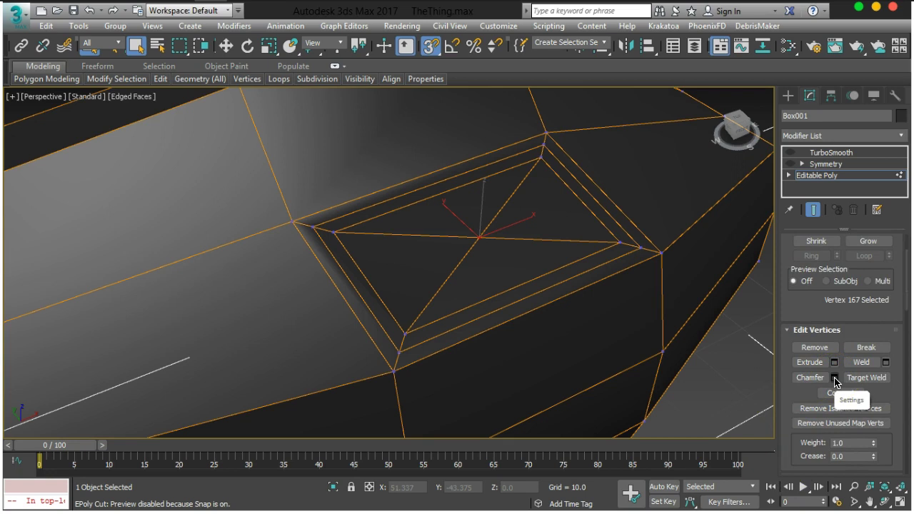
left_click(836, 377)
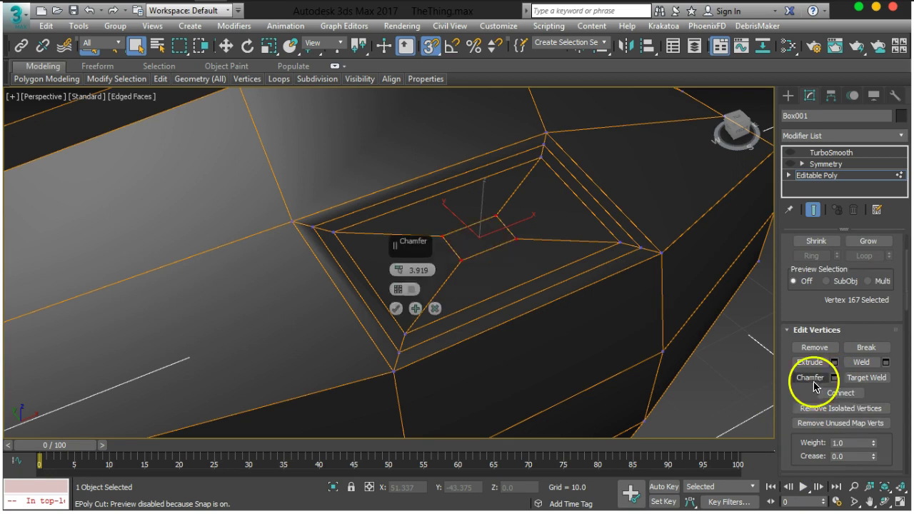
middle_click_drag(481, 241, 533, 273, "alt")
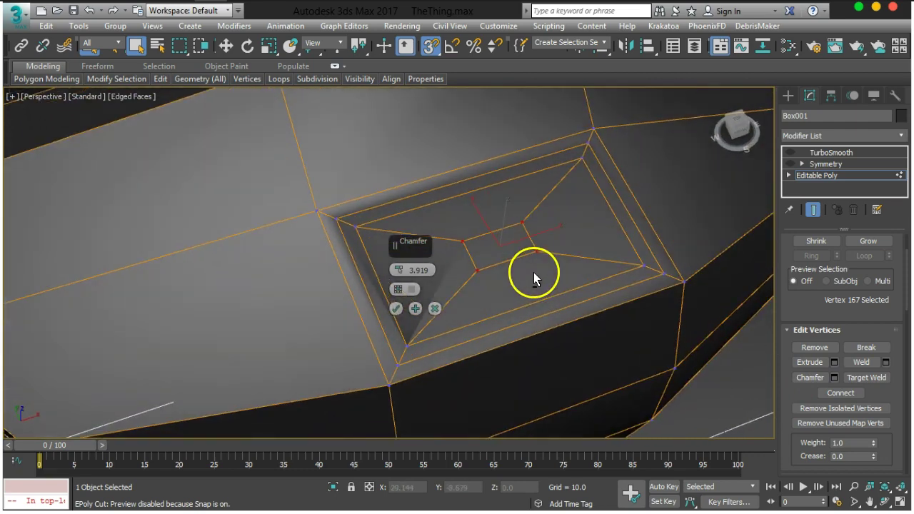
- Check how the chamfered centre vertex looks with TurboSmooth enabled, and disable the modifier again
left_click(789, 152)
mouse_move(650, 262)
middle_mouse_down("alt")
mouse_move(607, 247)
mouse_move(650, 213)
mouse_move(651, 237)
mouse_move(637, 253)
mouse_move(653, 225)
mouse_move(653, 245)
middle_mouse_up("alt")
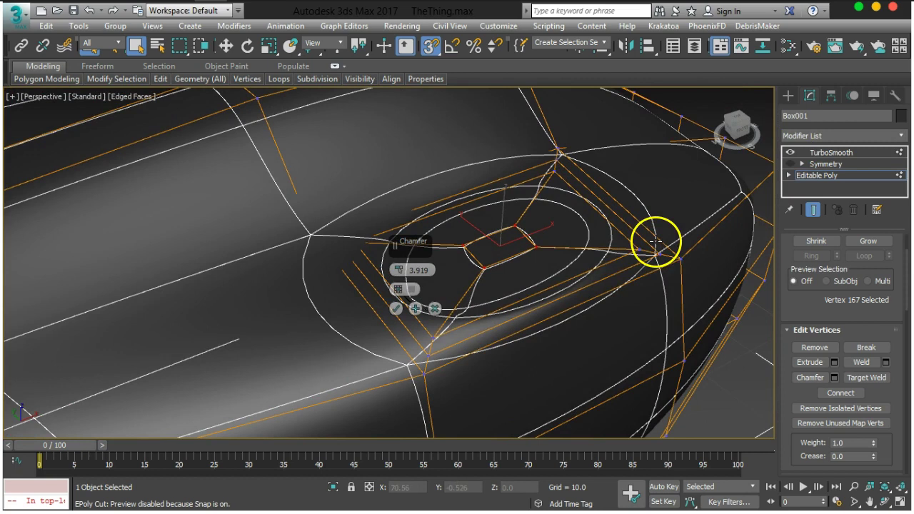
left_click(789, 152)
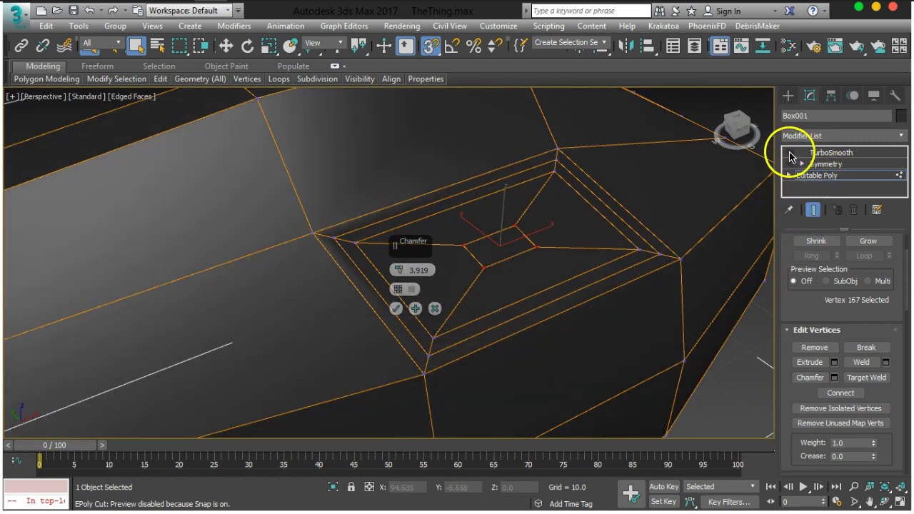
middle_click_drag(559, 297, 531, 274, "alt")
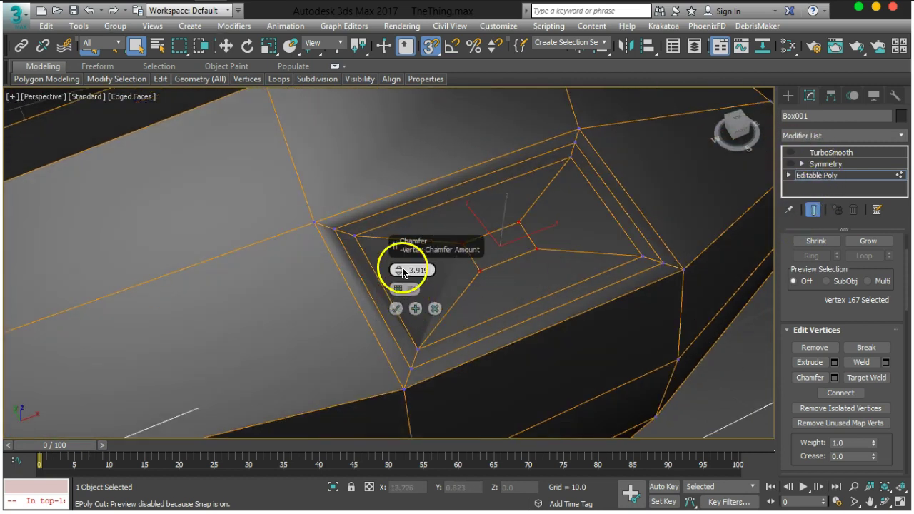
- Set the centre vertex chamfer to 4.928, try the Open Chamfer option, and confirm the chamfer with that option off
mouse_move(401, 269)
left_mouse_down()
mouse_move(398, 250)
mouse_move(397, 271)
left_mouse_up()
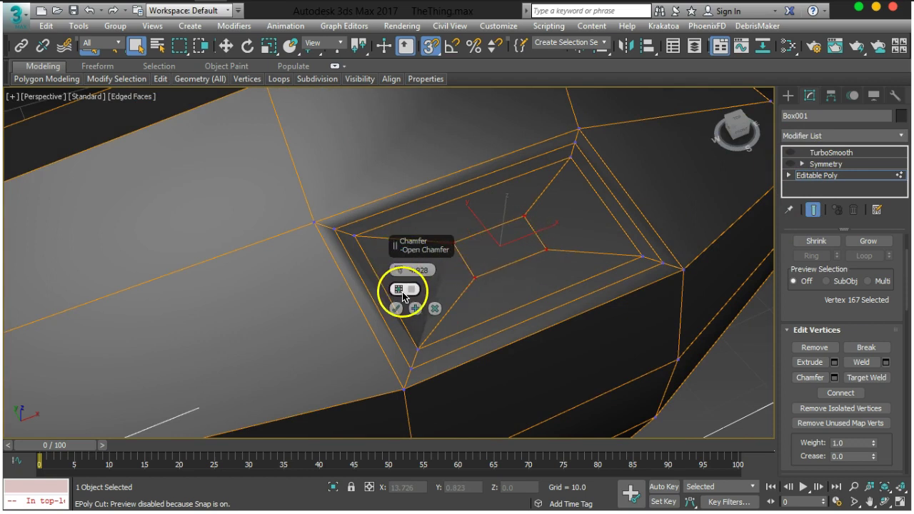
left_click(401, 290)
mouse_move(499, 278)
middle_mouse_down("alt")
mouse_move(509, 247)
mouse_move(525, 240)
mouse_move(498, 265)
mouse_move(495, 257)
mouse_move(514, 265)
mouse_move(508, 284)
middle_mouse_up("alt")
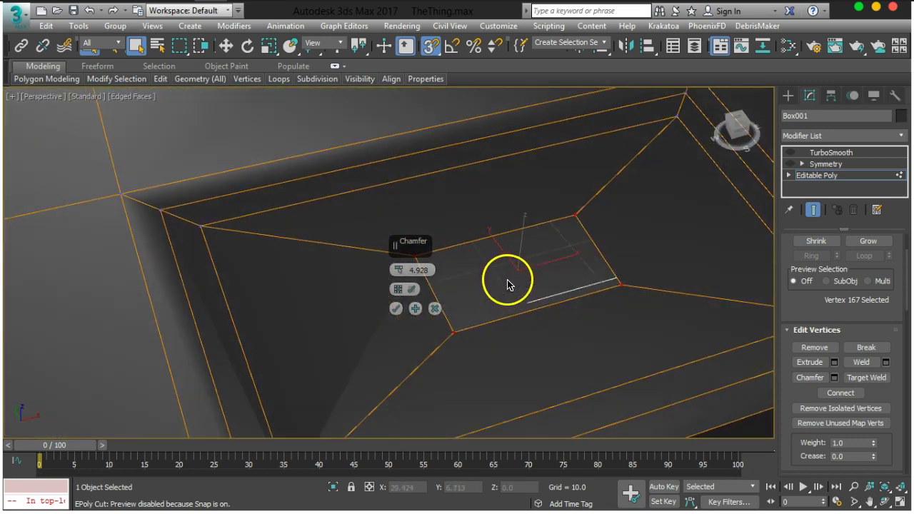
left_click(411, 289)
middle_click_drag(490, 322, 503, 304)
left_click(394, 310)
middle_click_drag(404, 321, 522, 328, "alt")
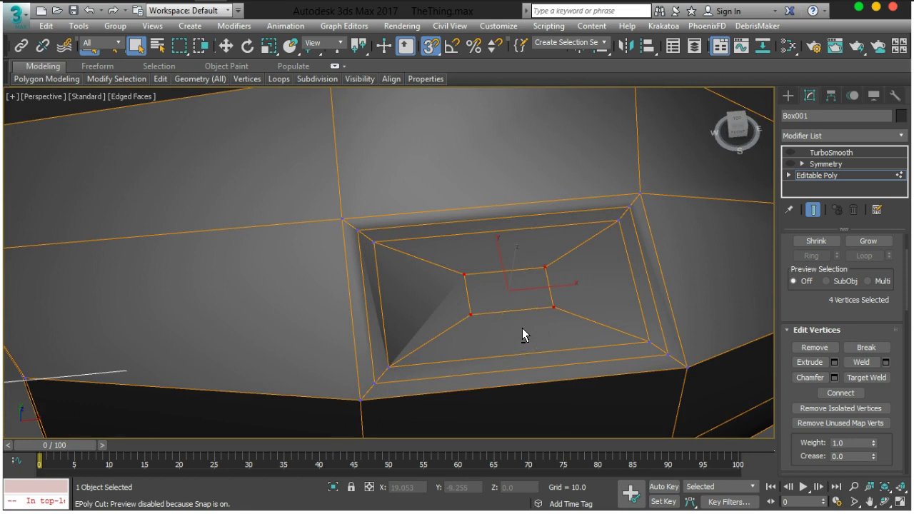
middle_click_drag(522, 328, 517, 279, "alt")
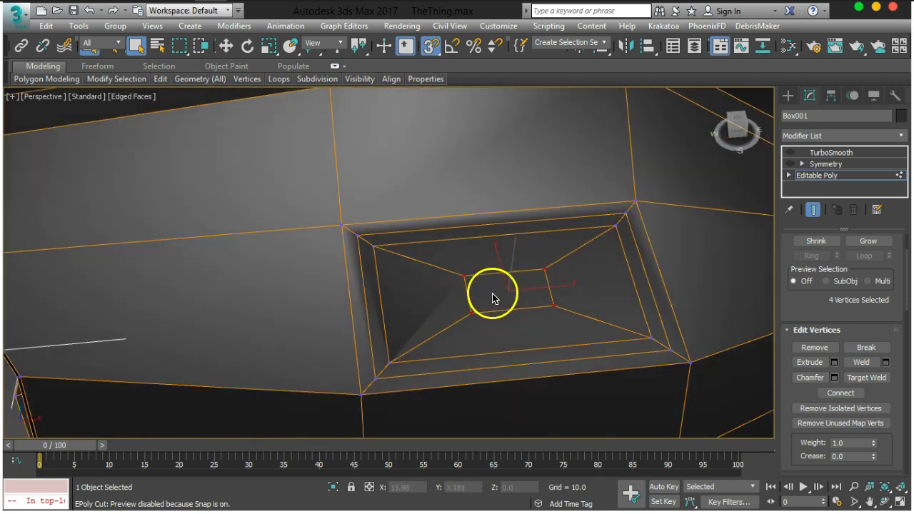
- Inspect the chamfered inset panel with TurboSmooth enabled, and turn the modifier off again
left_click(790, 153)
middle_click_drag(467, 347, 477, 305, "alt")
middle_click_drag(477, 305, 458, 323)
scroll(506, 311, "up", 3)
left_click(790, 153)
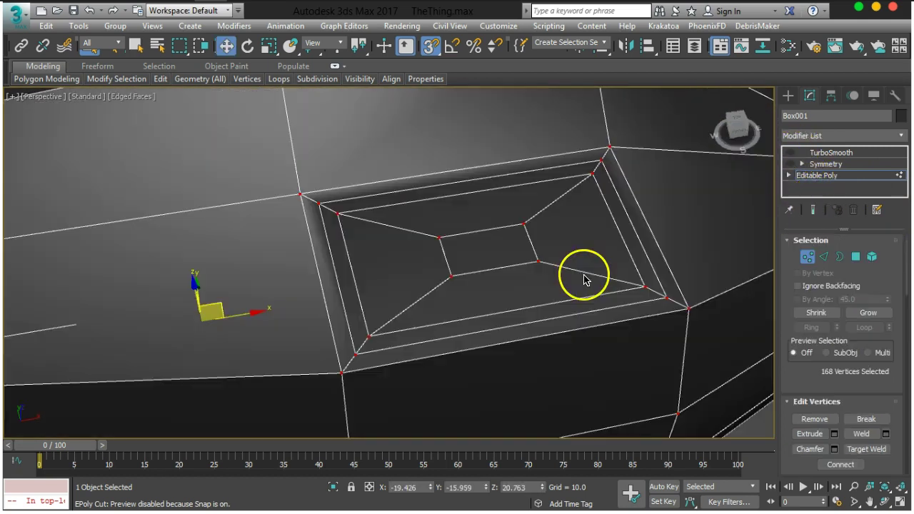
middle_click_drag(586, 275, 536, 243, "alt")
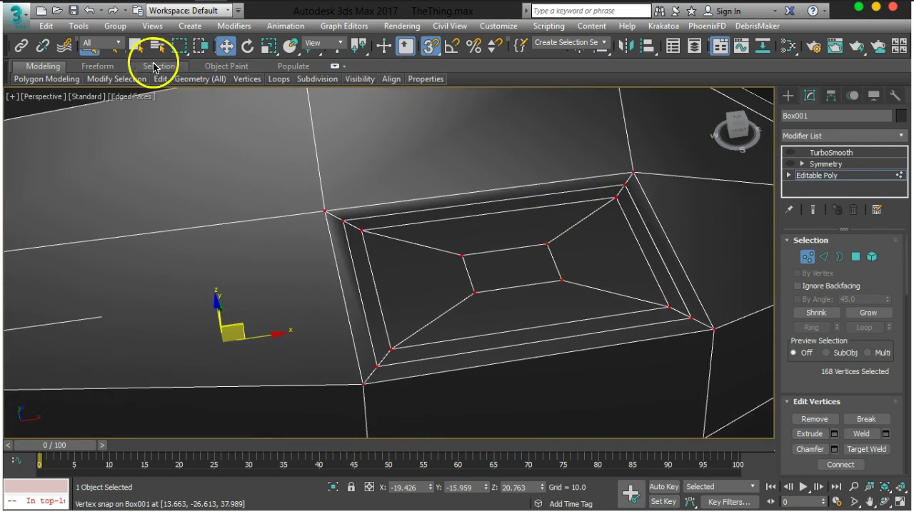
- Switch from moving to plain selection, turn 3D snapping off, and clear the selection of all vertices
left_click(135, 49)
left_click(427, 48)
middle_click_drag(542, 293, 549, 230, "alt")
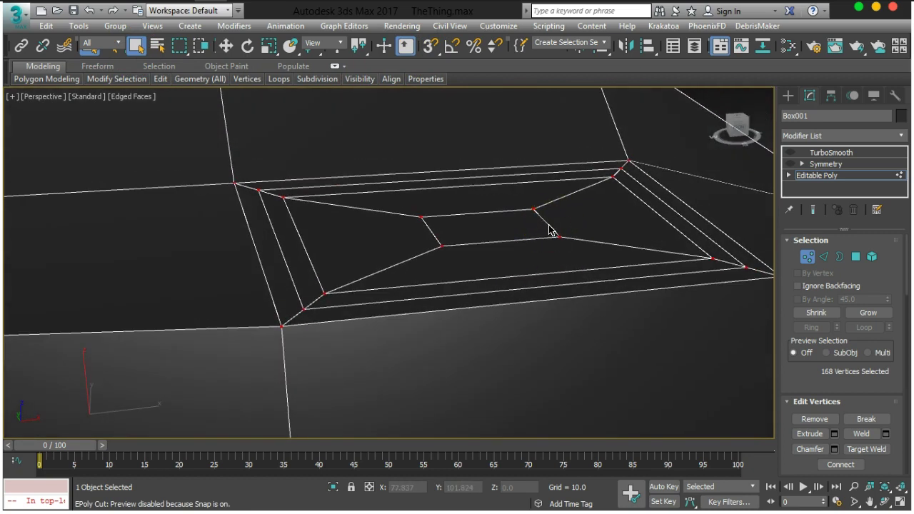
scroll(550, 226, "down", 3)
middle_click_drag(548, 227, 526, 246, "alt")
scroll(527, 246, "up", 3)
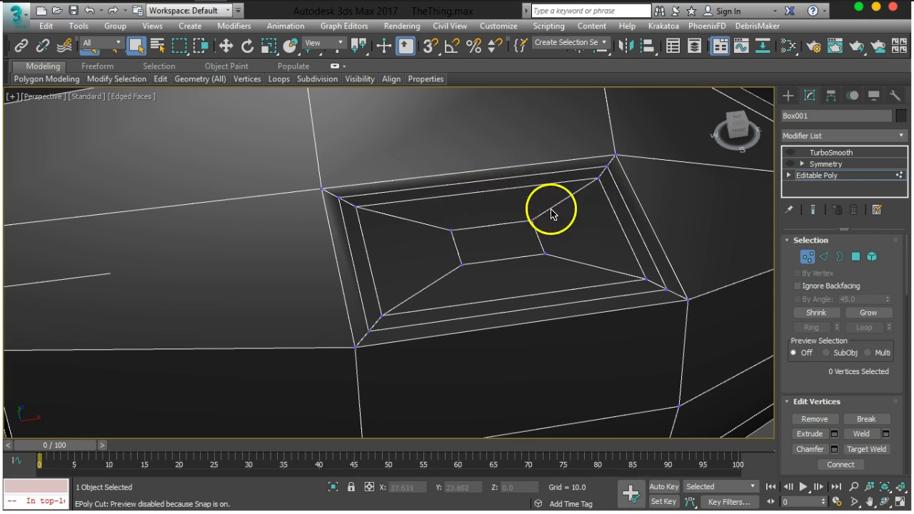
middle_click_drag(540, 169, 567, 226)
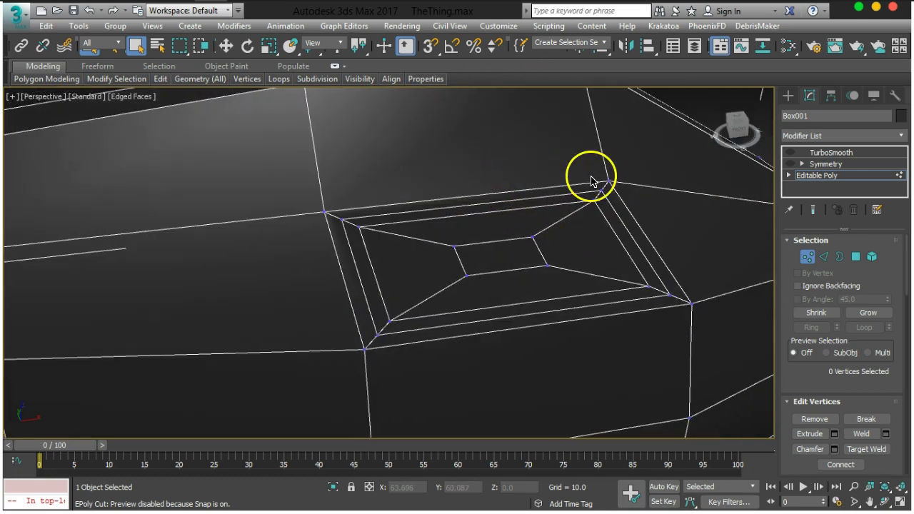
- Run the script file regularizeedgeloop.mzp from the Desktop
left_click(549, 27)
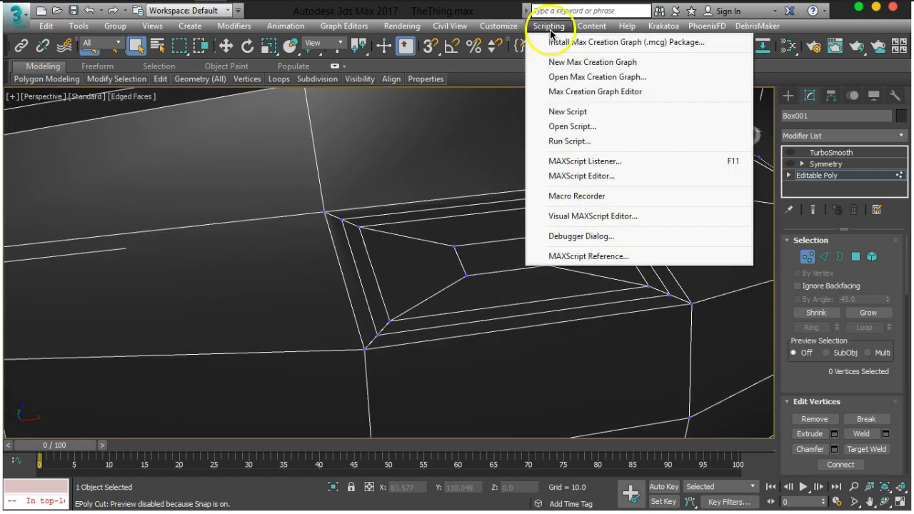
left_click(561, 141)
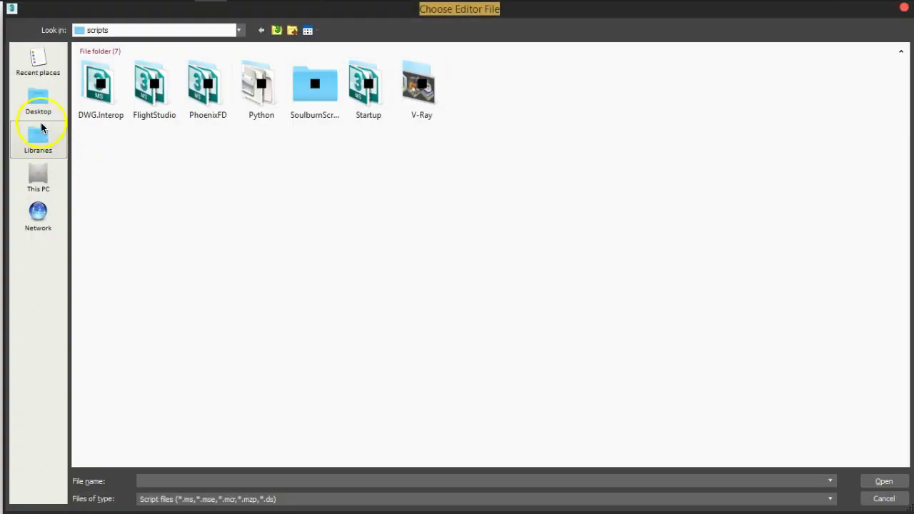
left_click(38, 104)
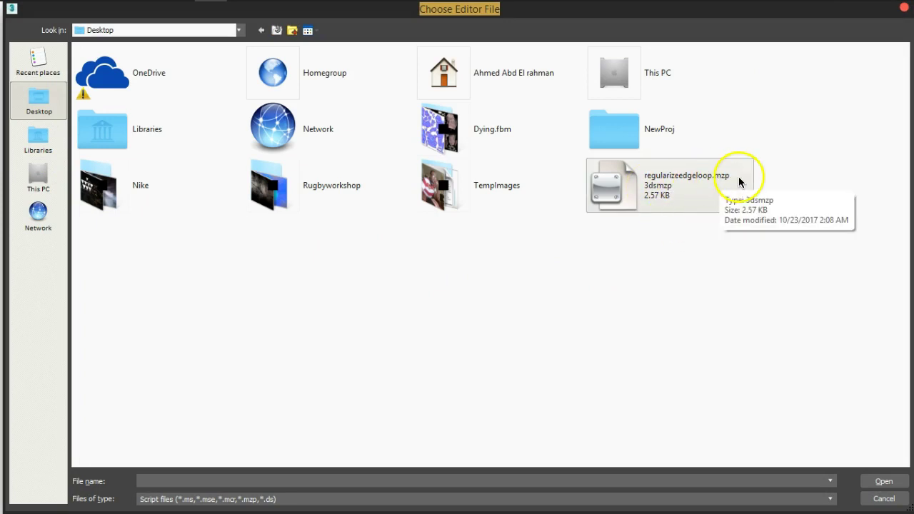
left_click(651, 186)
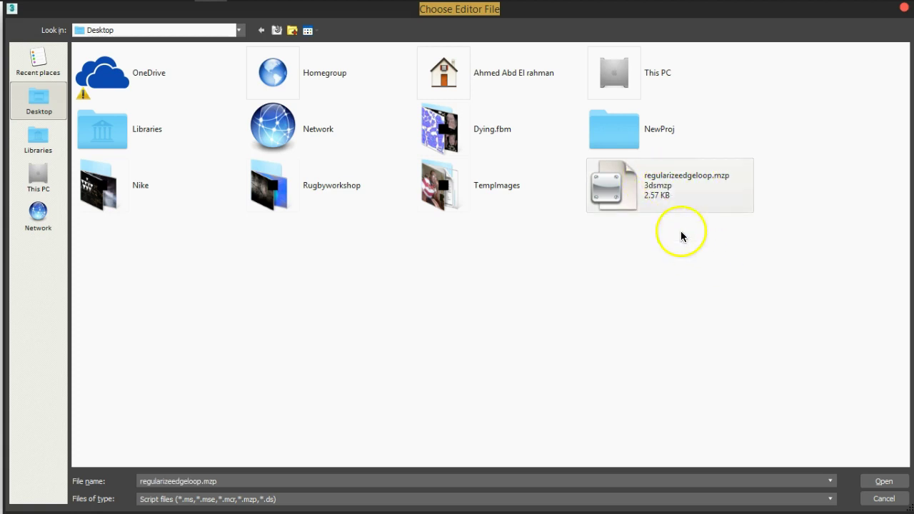
left_click(892, 482)
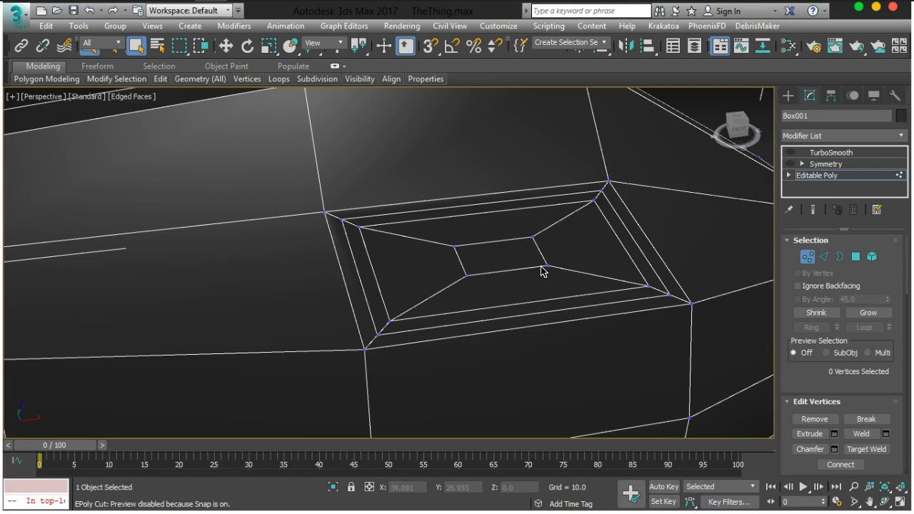
- Open the user interface customization for toolbars and list all commands of the Main UI group
middle_click_drag(522, 228, 410, 243)
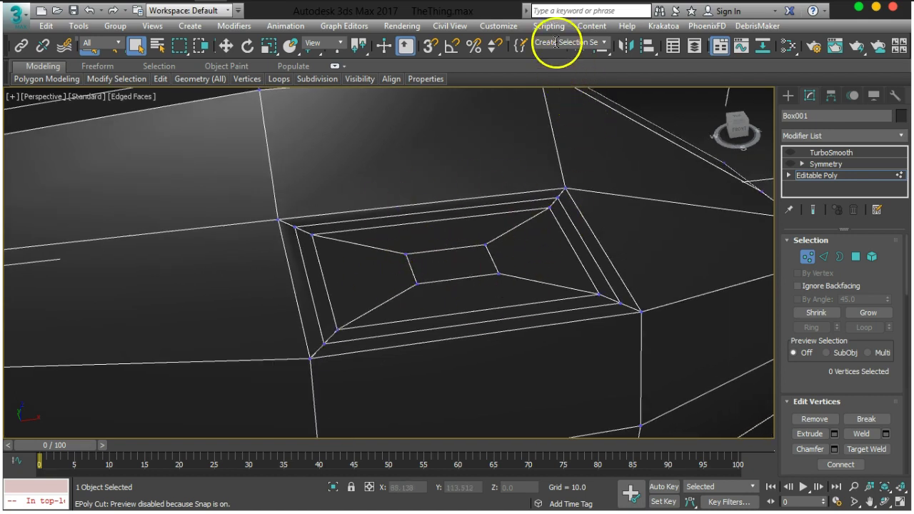
left_click(509, 29)
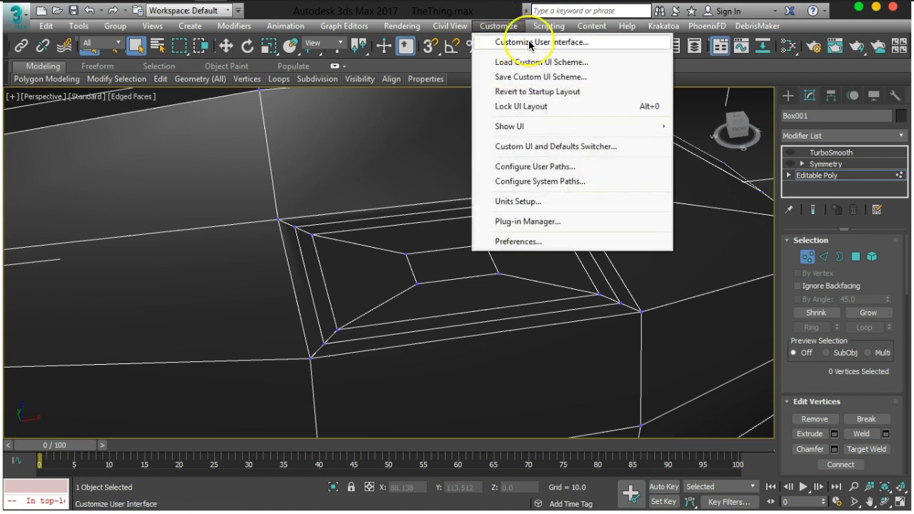
left_click(517, 42)
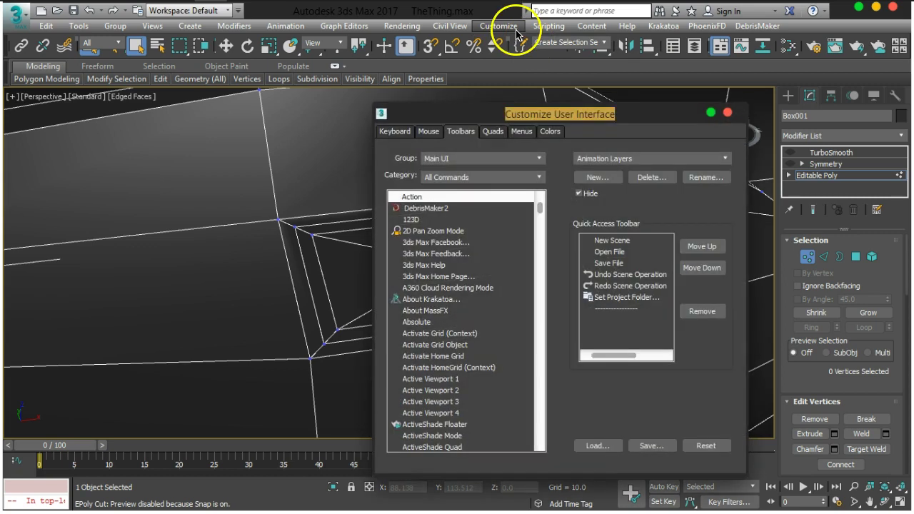
left_click(445, 177)
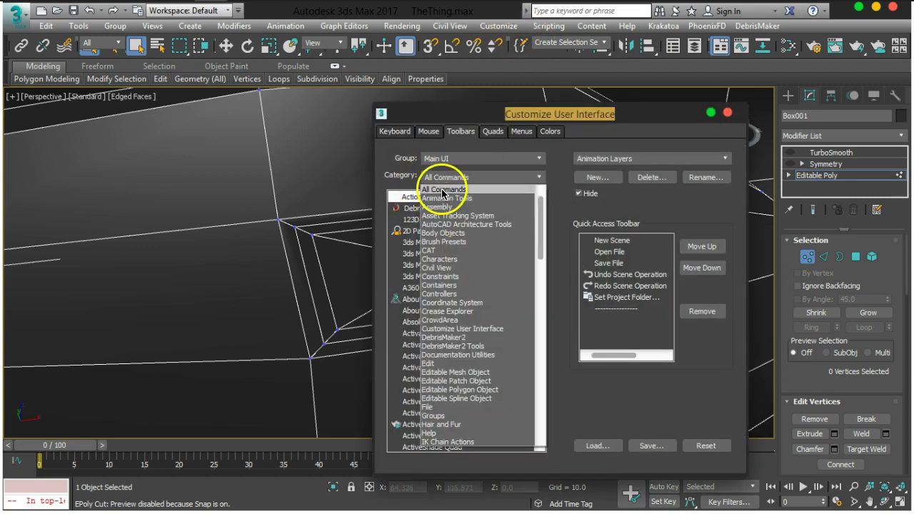
left_click(444, 190)
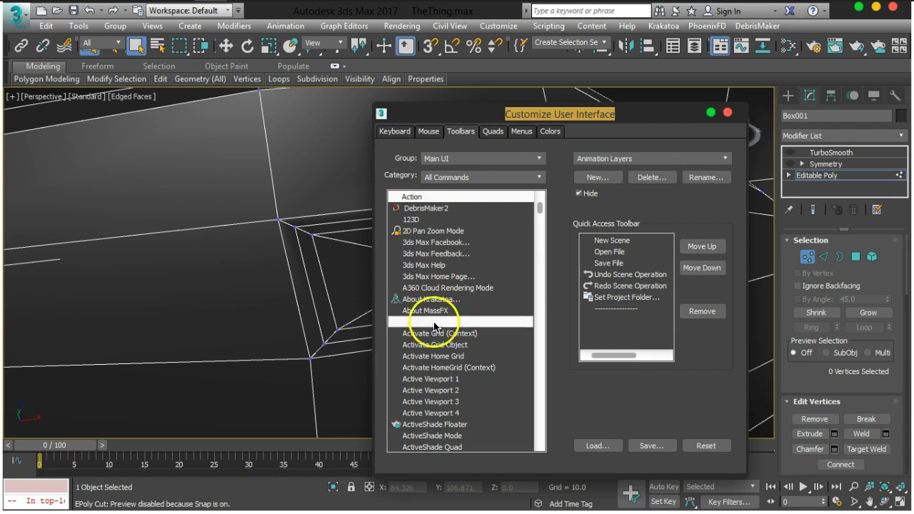
- Find the Regularize Edge Loop (Poly) action in the command list by searching for "reg", and select it
left_click(450, 266)
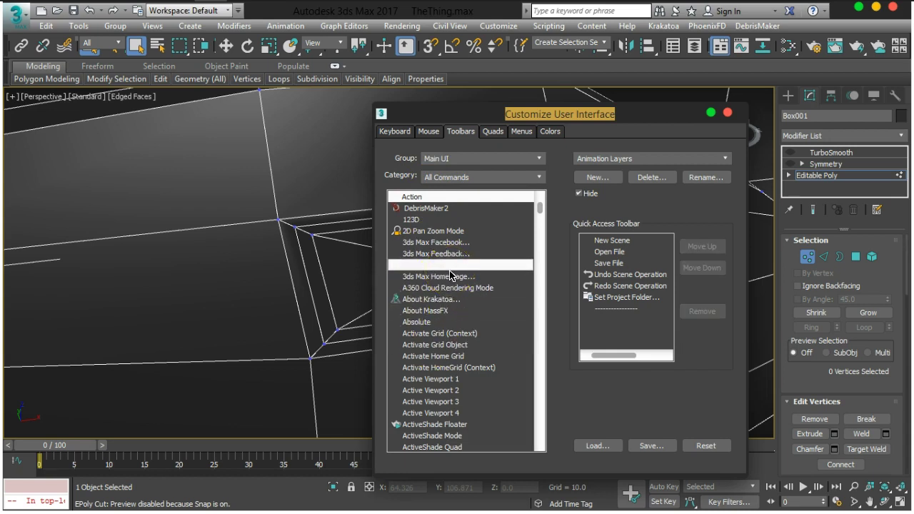
type("reg")
left_click(433, 231)
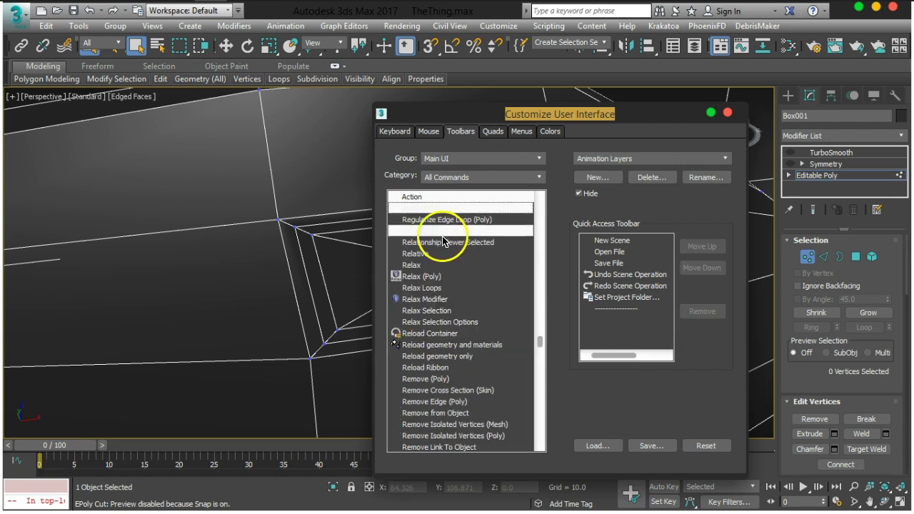
left_click(423, 222)
left_click(450, 228)
left_click(447, 288)
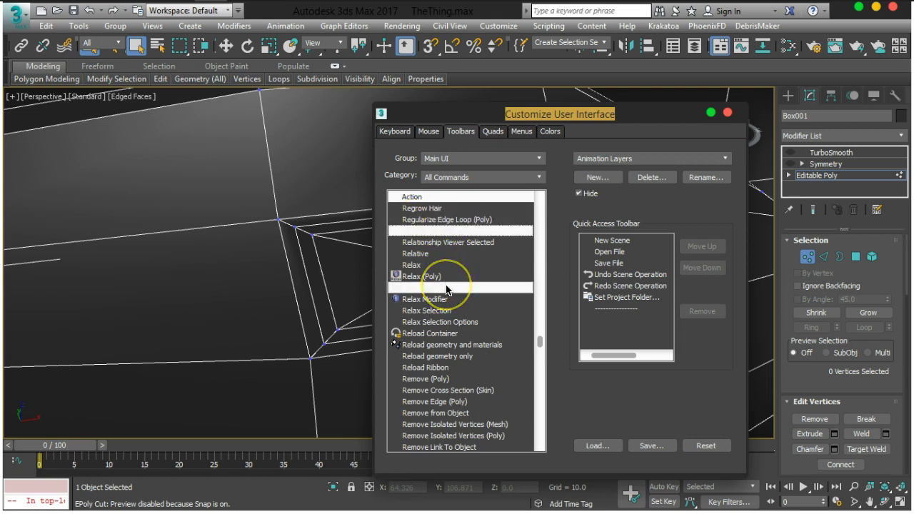
left_click(408, 276)
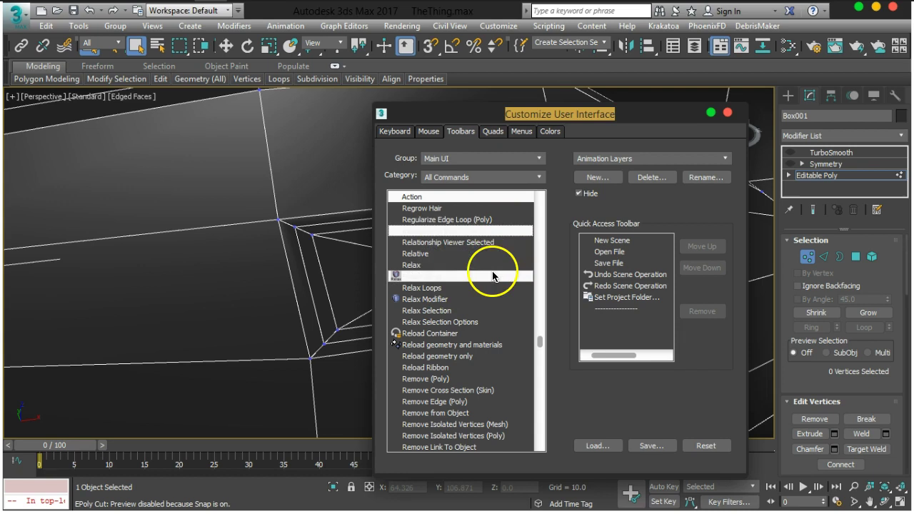
left_click(455, 219)
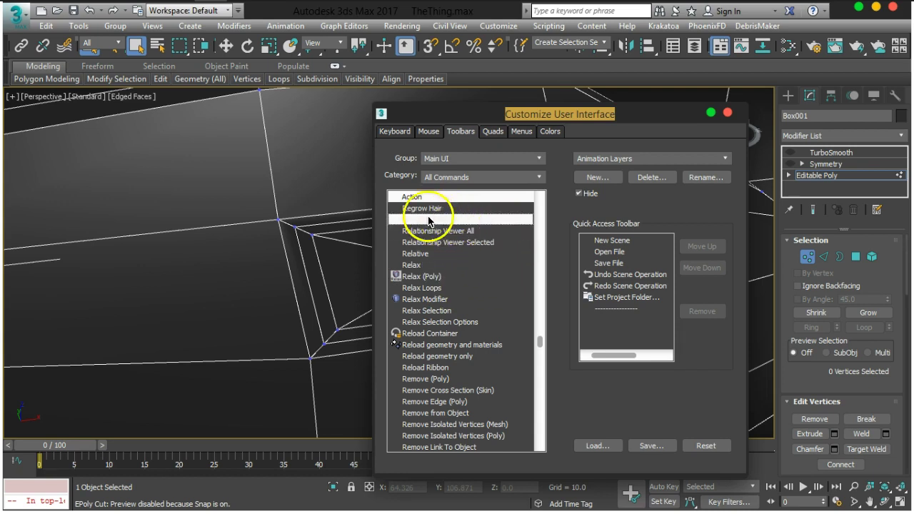
- Place the Regularize Edge Loop (Poly) action from the toolbar commands on the main toolbar, after the render buttons
left_click(399, 133)
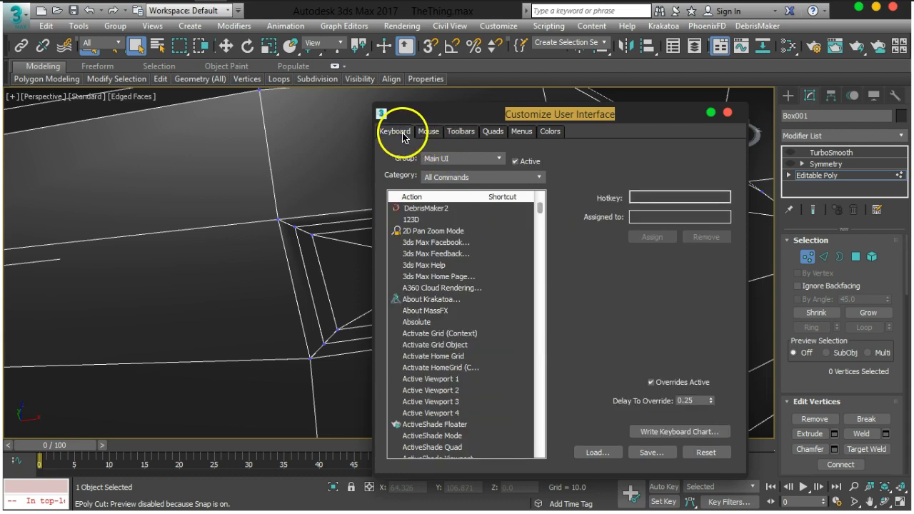
left_click(461, 132)
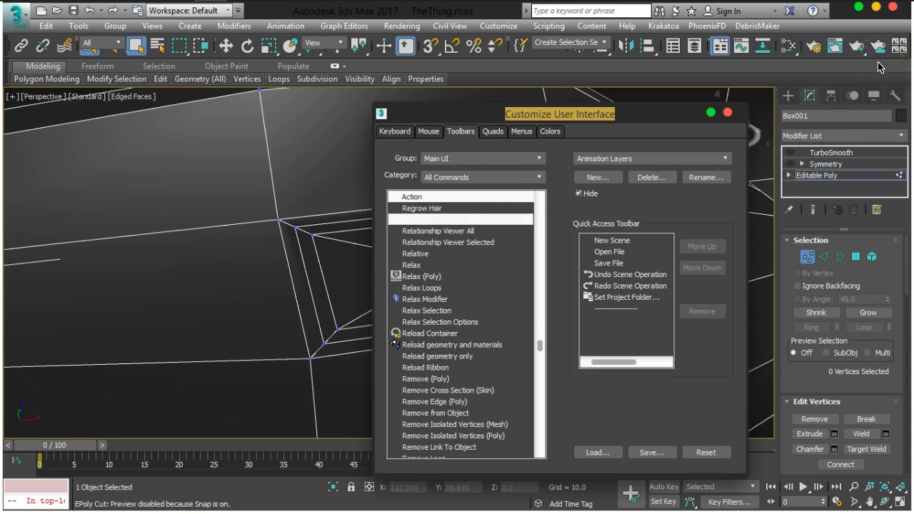
left_click(421, 222)
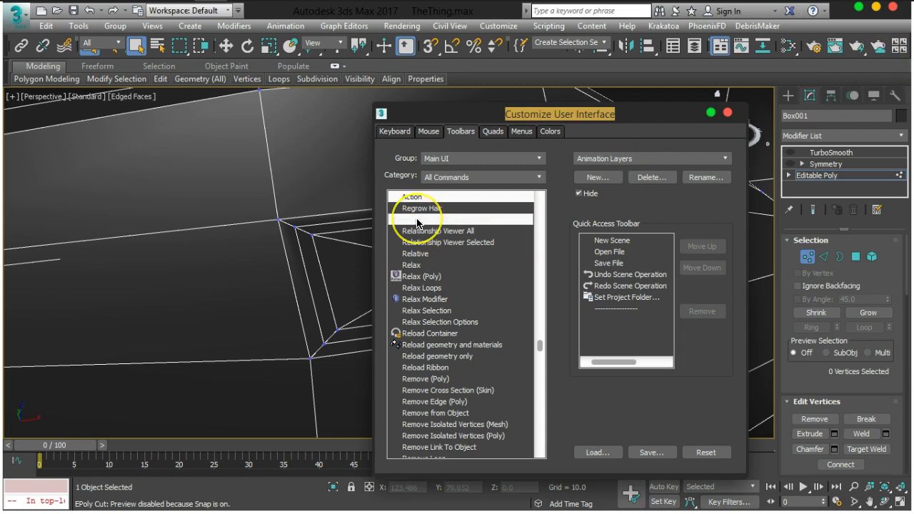
left_click_drag(518, 215, 897, 52)
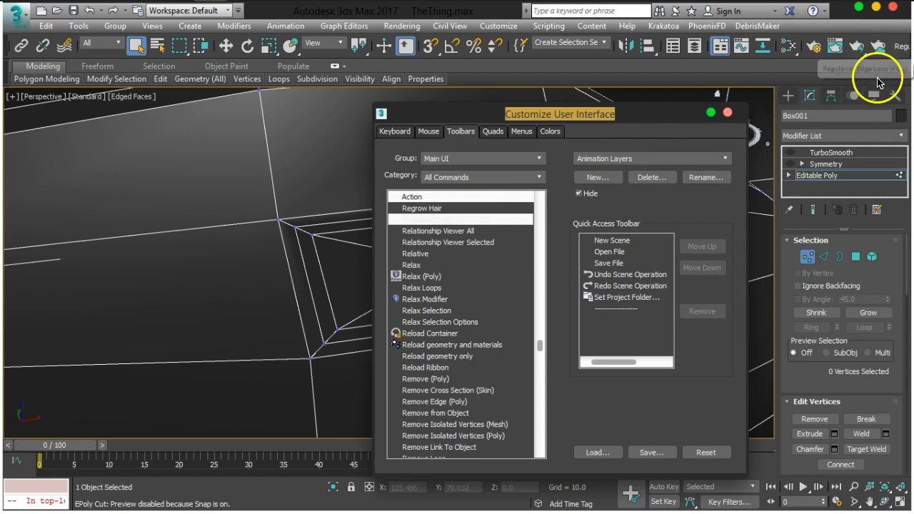
- Delete the existing icon button that follows the Regularize button at the end of the main toolbar
left_click_drag(848, 56, 733, 59)
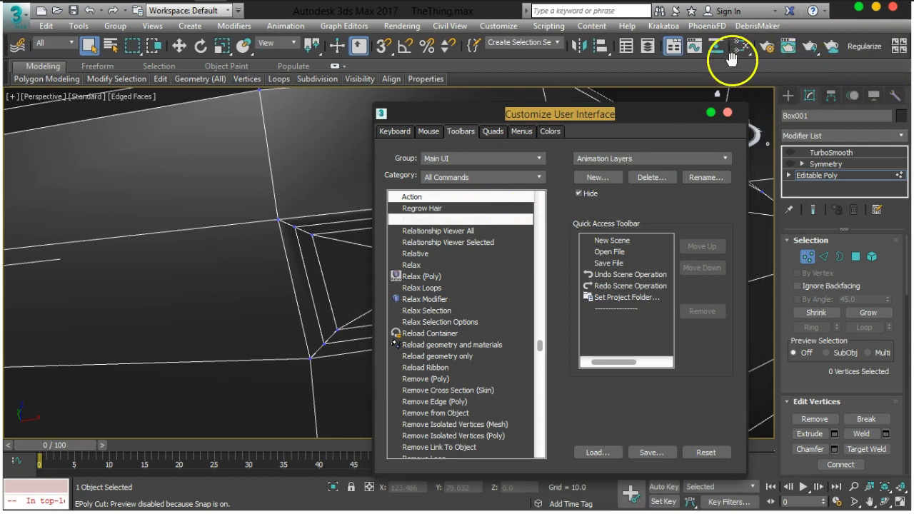
right_click(893, 48)
left_click(811, 69)
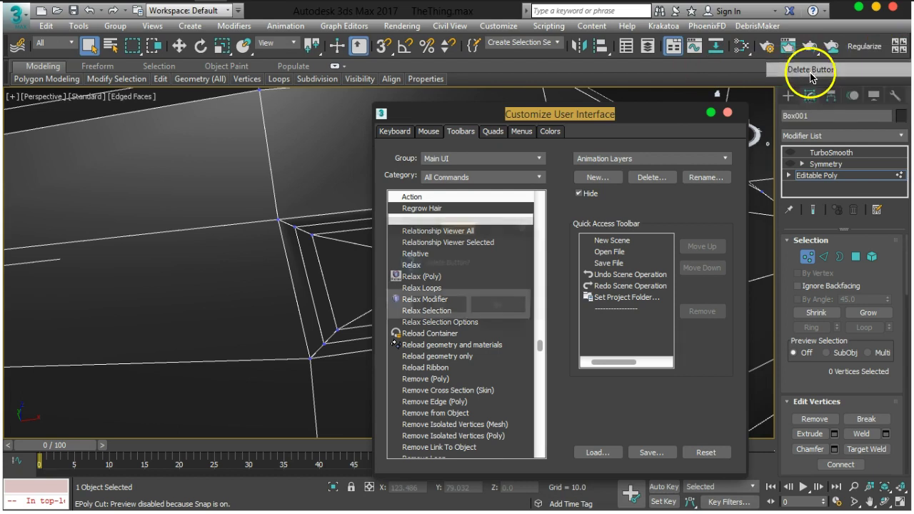
left_click(437, 310)
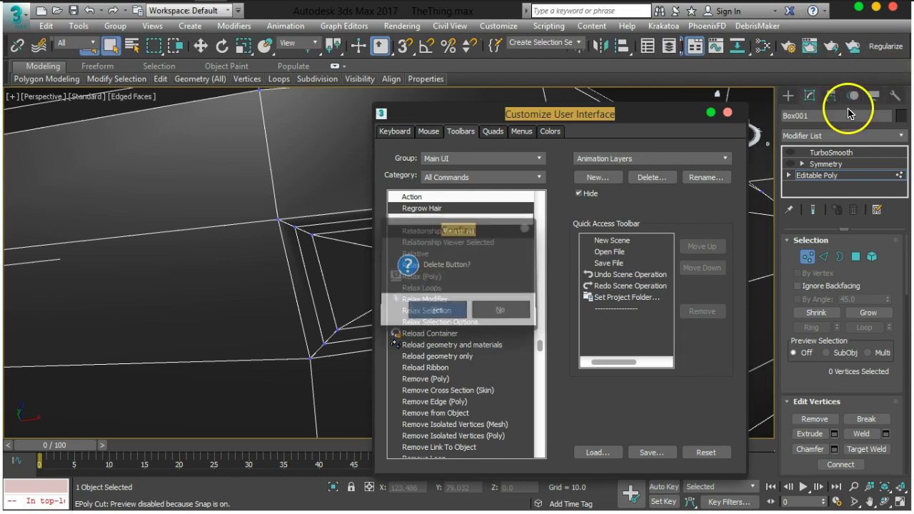
- Change the Regularize toolbar button to an image button using the seventh icon of the PowerBoolean group
right_click(886, 47)
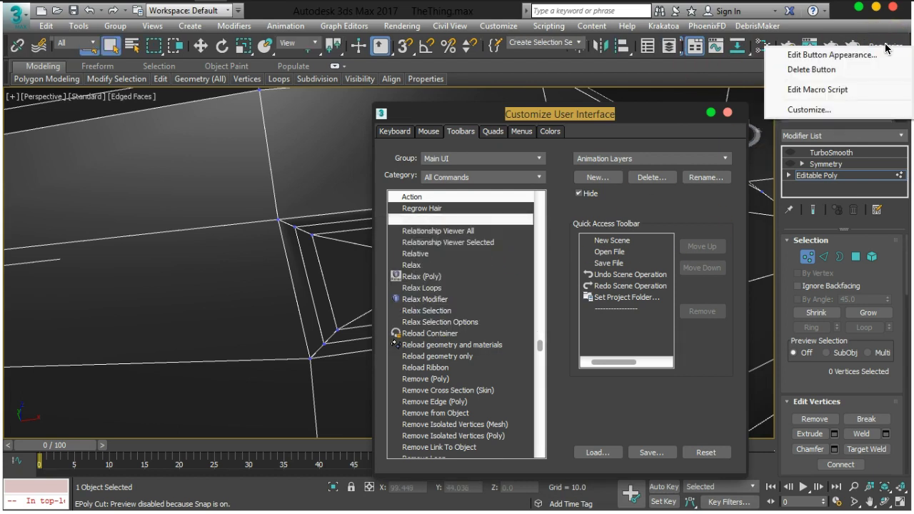
left_click(817, 55)
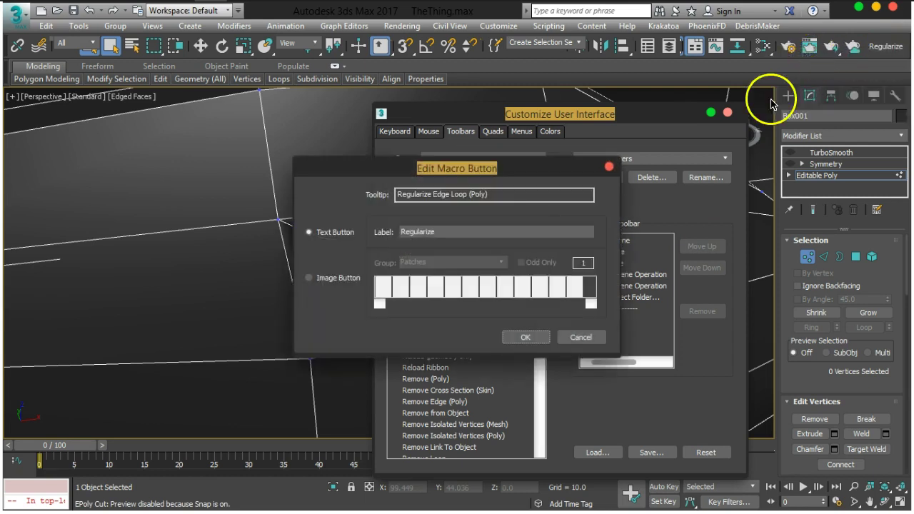
left_click(309, 278)
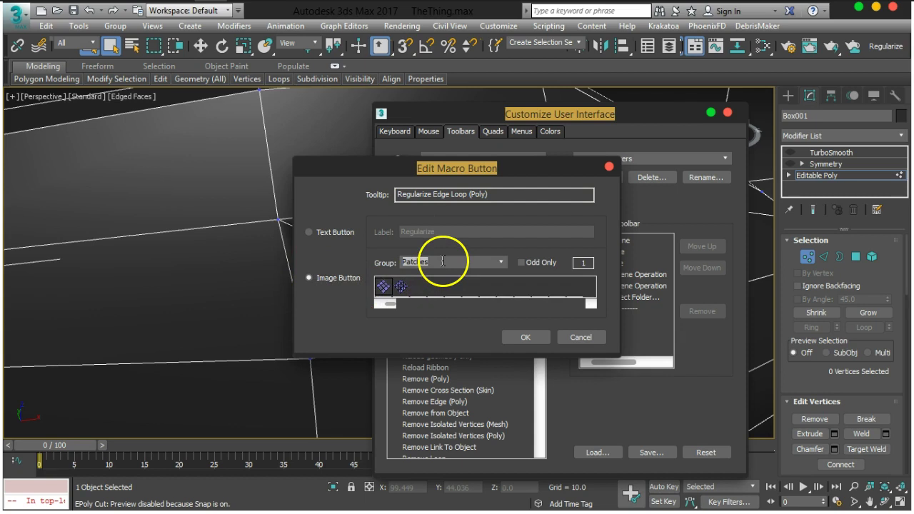
left_click(495, 261)
left_click(480, 238)
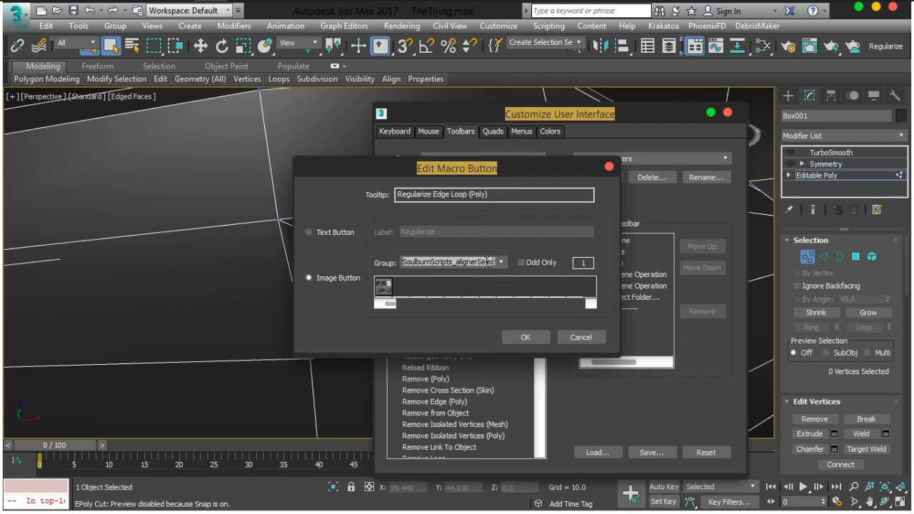
scroll(486, 262, "up", 3)
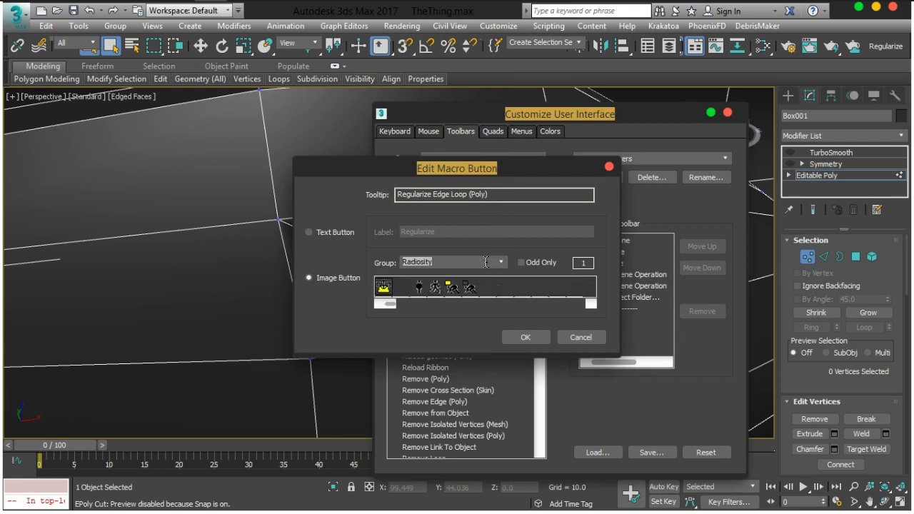
scroll(486, 262, "down", 1)
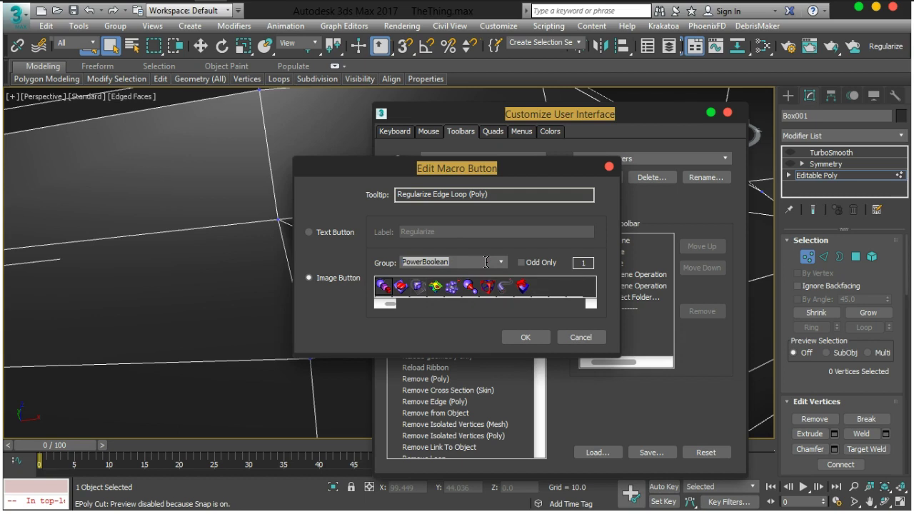
left_click(488, 287)
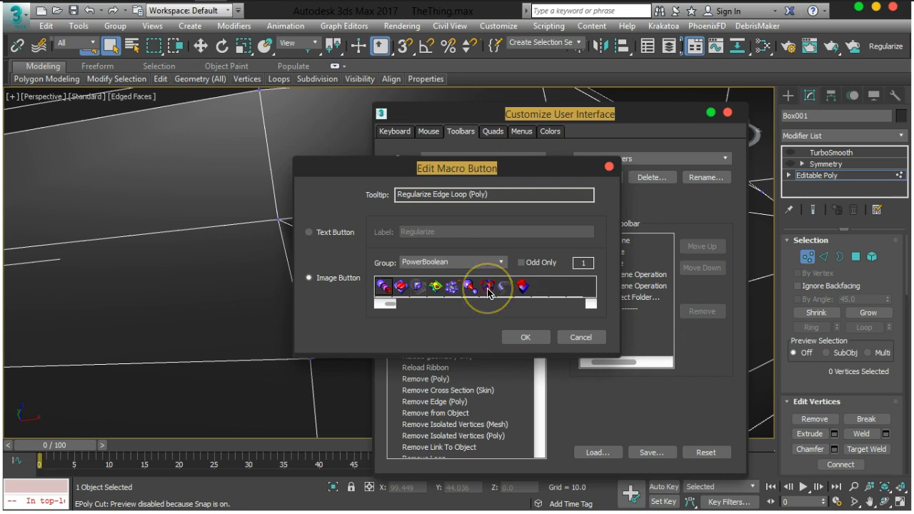
left_click(527, 337)
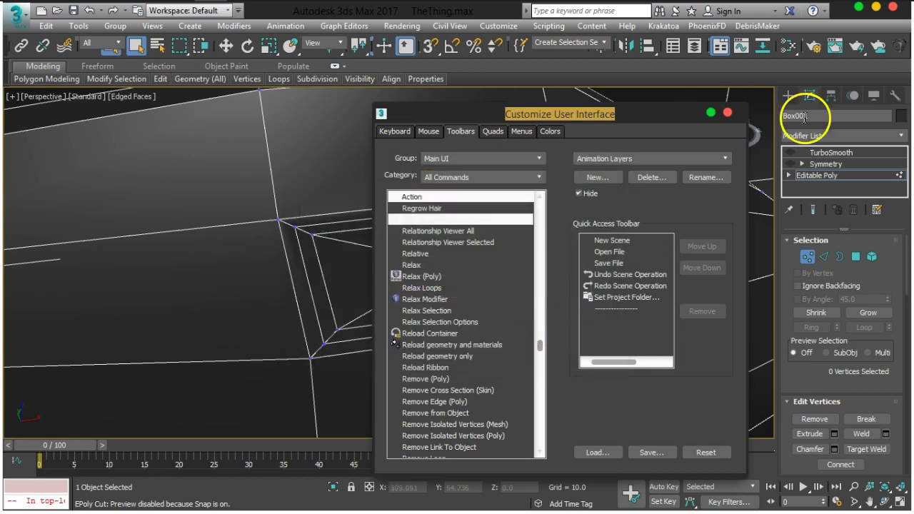
- Close the interface customization window and apply Regularize Edge Loop to the four edges of the panel's central rectangle
left_click(727, 112)
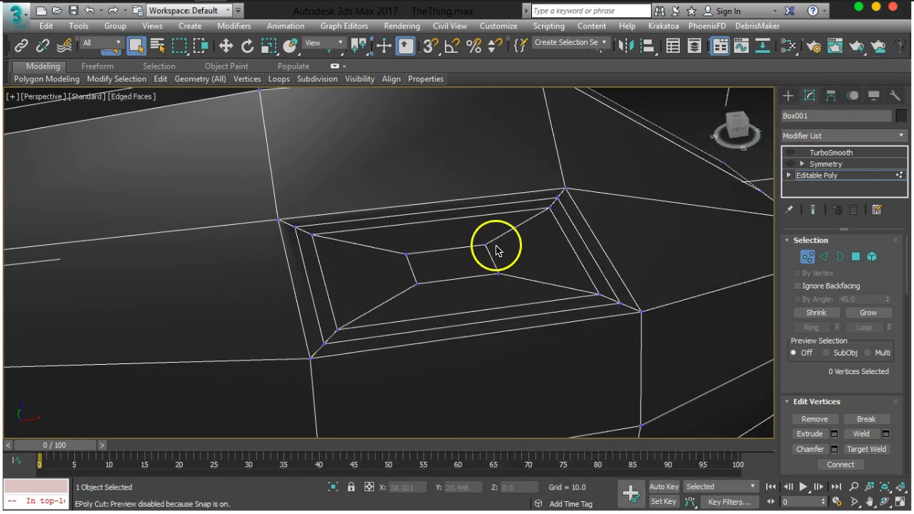
left_click_drag(502, 230, 389, 295)
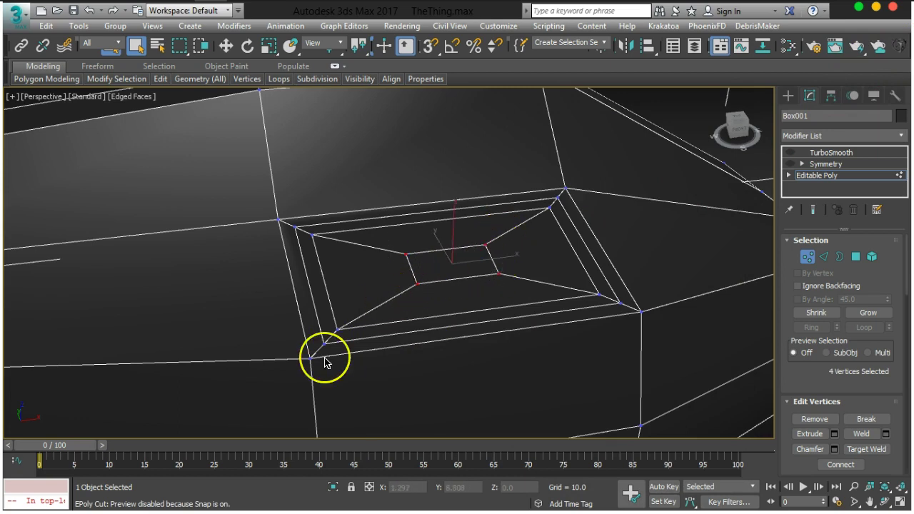
left_click(807, 257)
left_click(807, 257)
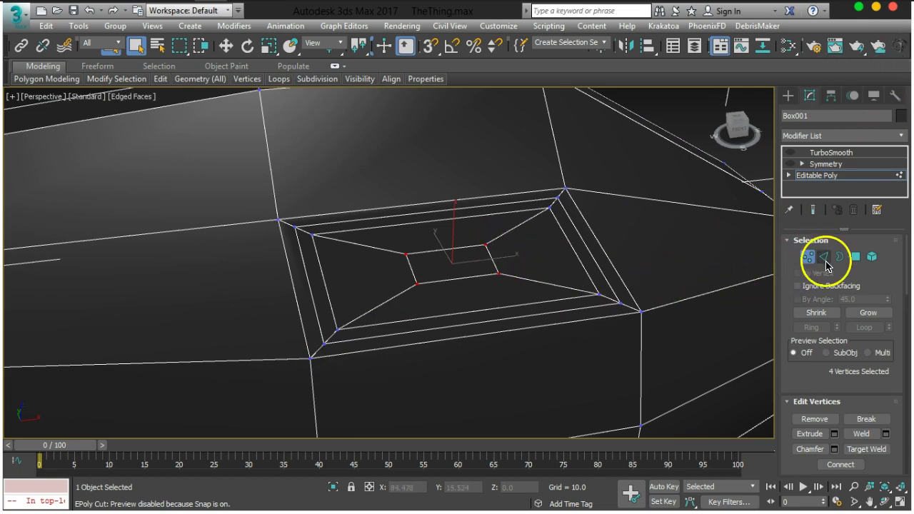
left_click(825, 259)
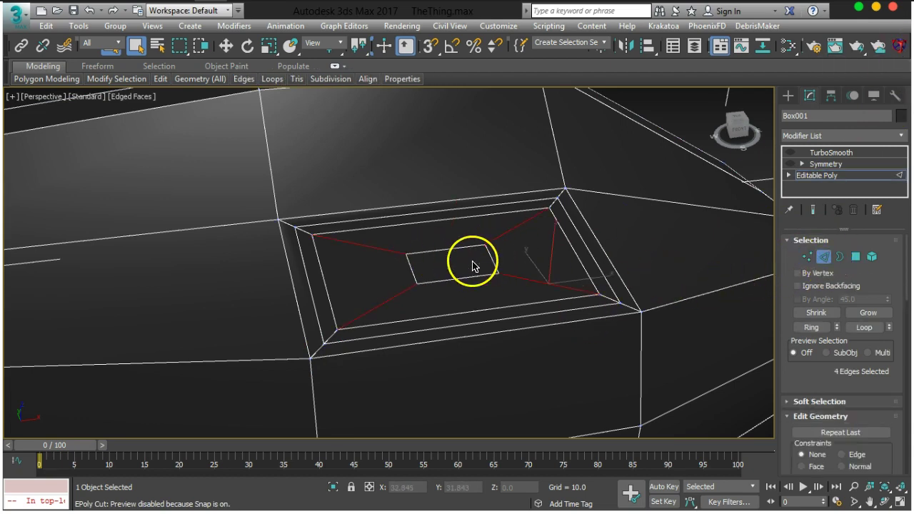
left_click(450, 275)
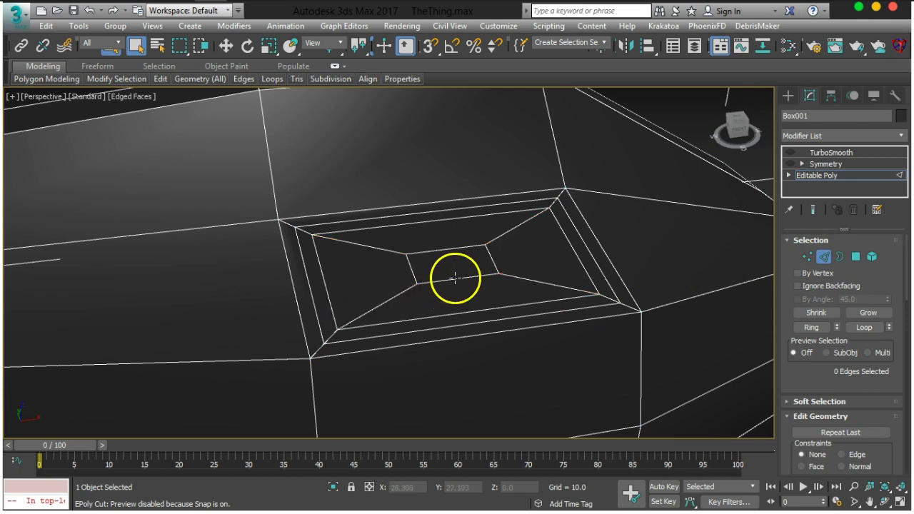
left_click(449, 249)
left_click(446, 279, "ctrl")
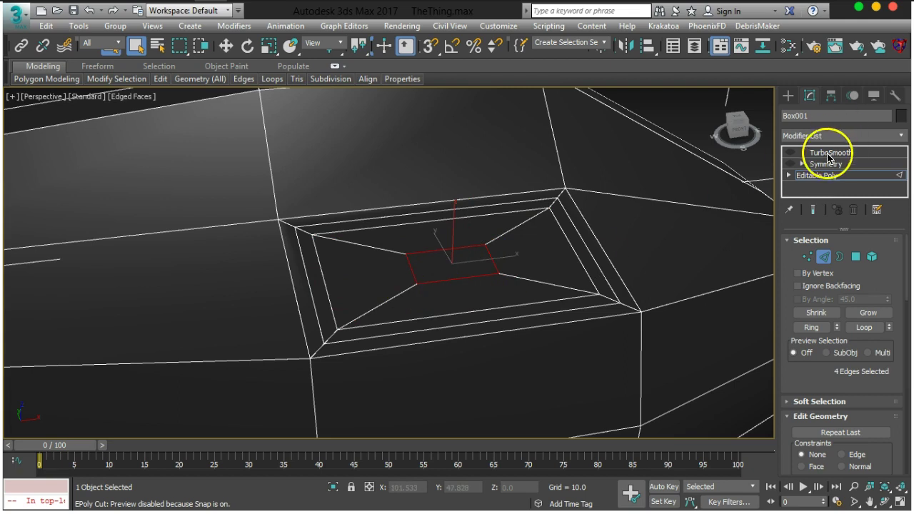
left_click(899, 48)
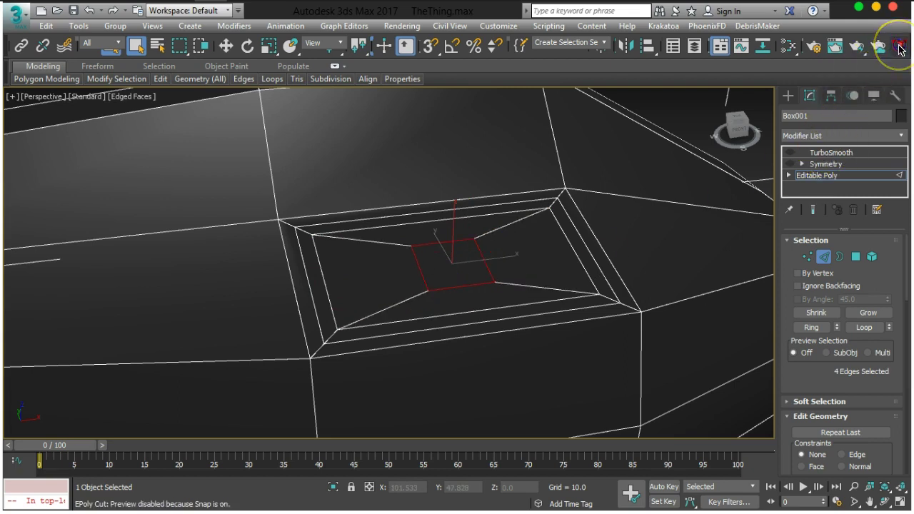
middle_click_drag(534, 226, 560, 255, "alt")
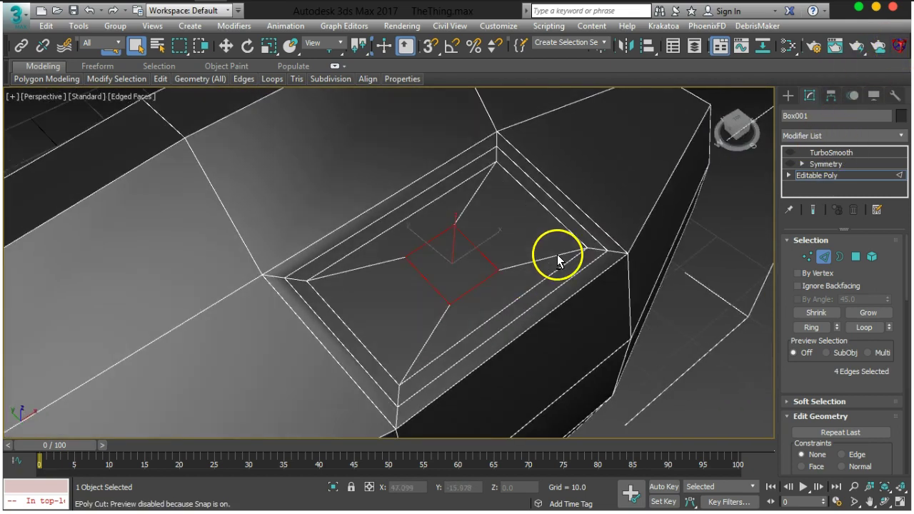
- Turn on TurboSmooth and show the end result to check the regularized centre
middle_click_drag(502, 321, 461, 290, "alt")
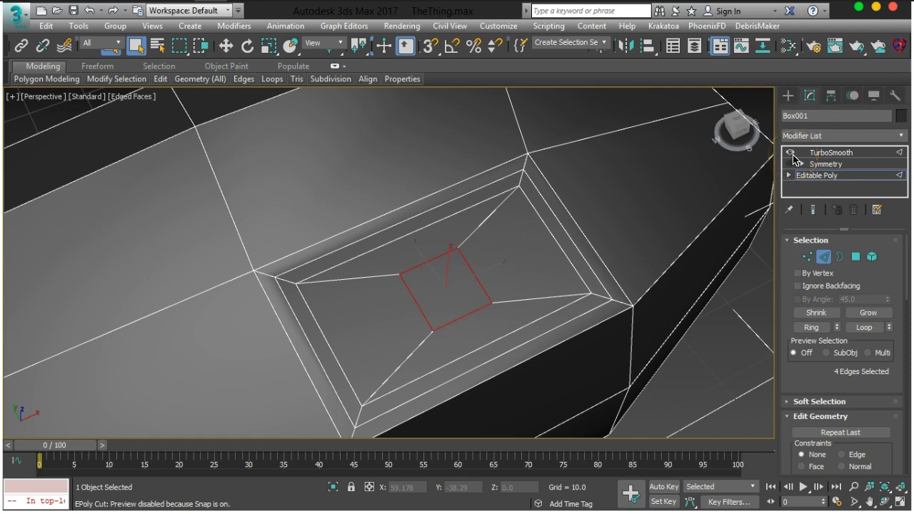
left_click(814, 210)
middle_click_drag(471, 330, 479, 310, "alt")
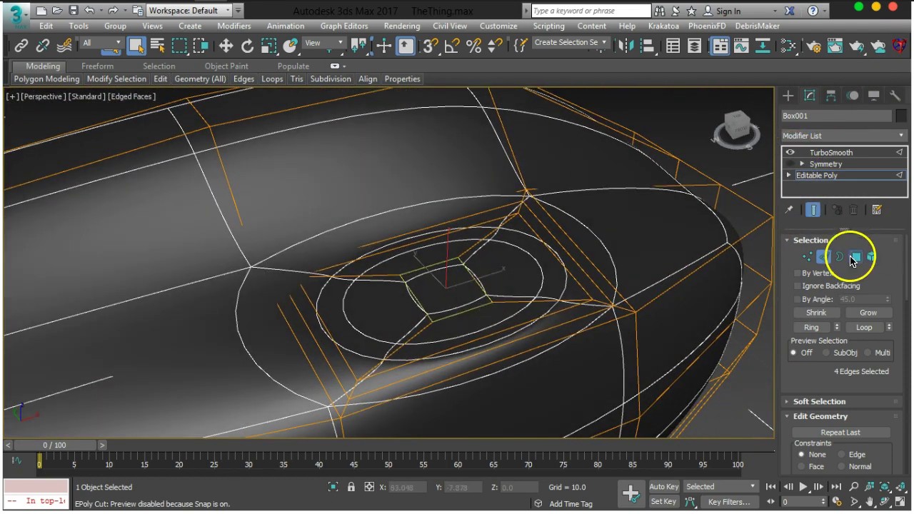
- Delete the central polygon of the panel to open a hole in the recess
left_click(856, 257, "ctrl")
left_click(448, 301)
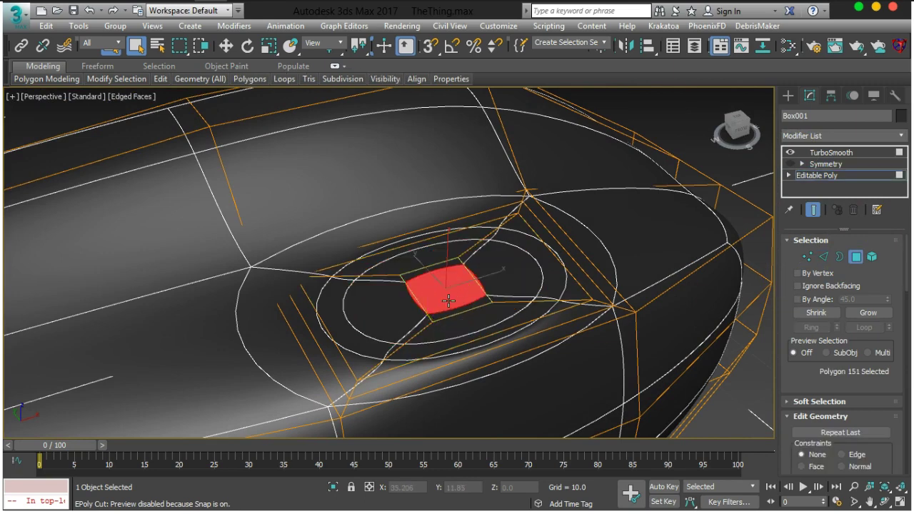
key("Delete")
mouse_move(535, 310)
middle_mouse_down("alt")
mouse_move(508, 315)
mouse_move(484, 341)
mouse_move(531, 337)
mouse_move(544, 324)
mouse_move(467, 320)
middle_mouse_up("alt")
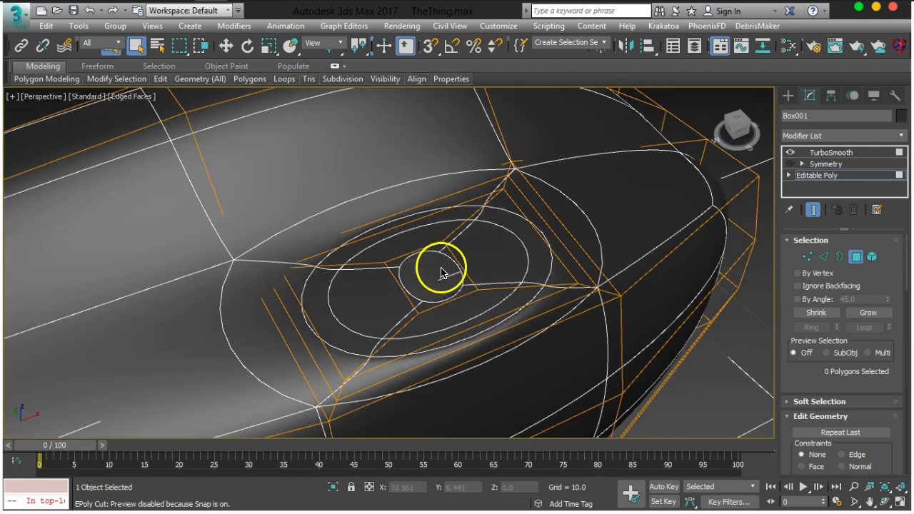
scroll(441, 268, "up", 3)
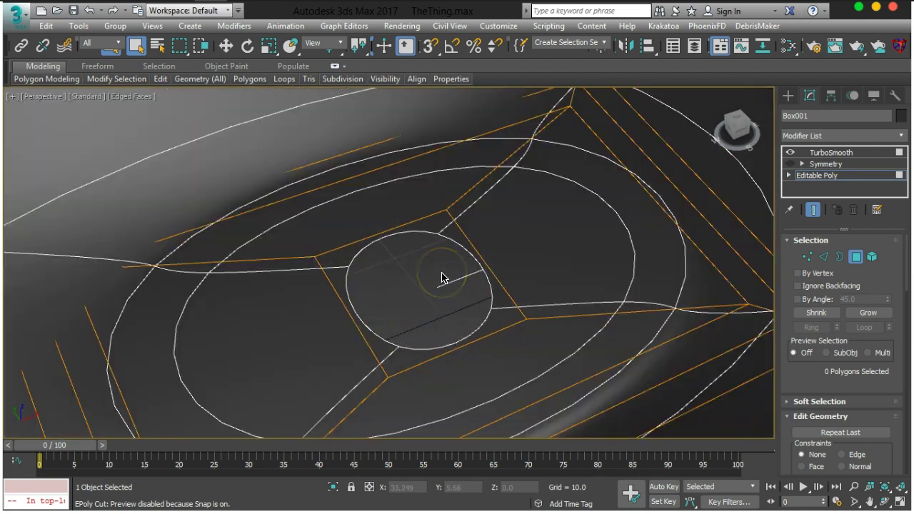
- Turn off TurboSmooth, select the border of the hole, and hide the end result
left_click(790, 152)
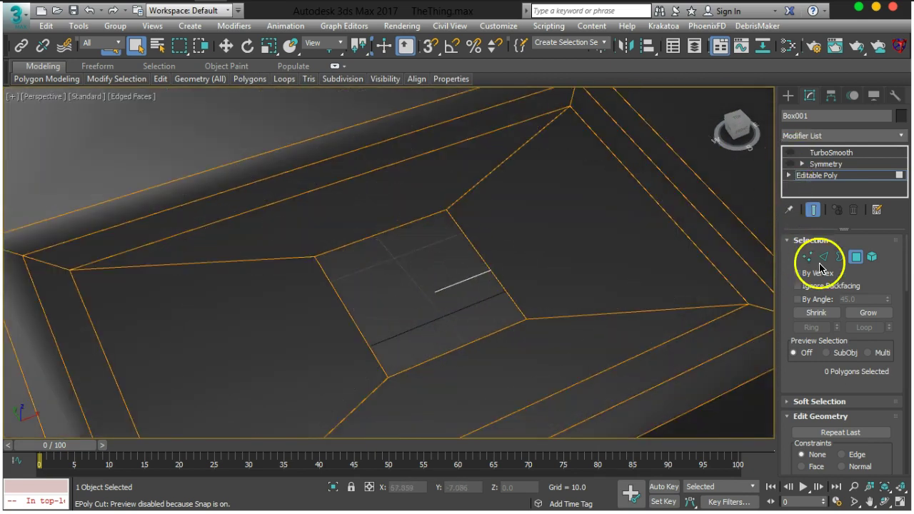
left_click(840, 257)
left_click(520, 299)
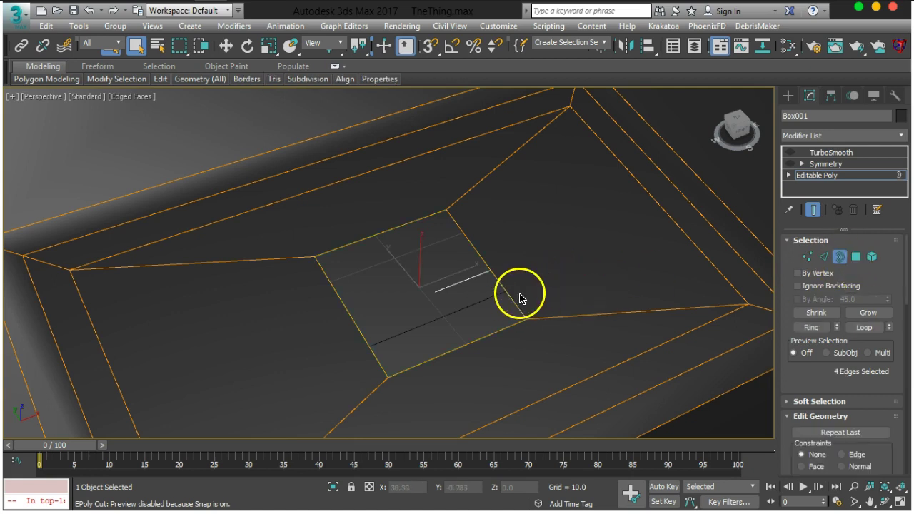
left_click(813, 209)
- Extend the hole's border inward with two scaled copies to form narrow supporting rings
left_click(225, 46)
middle_click_drag(400, 214, 424, 249, "alt")
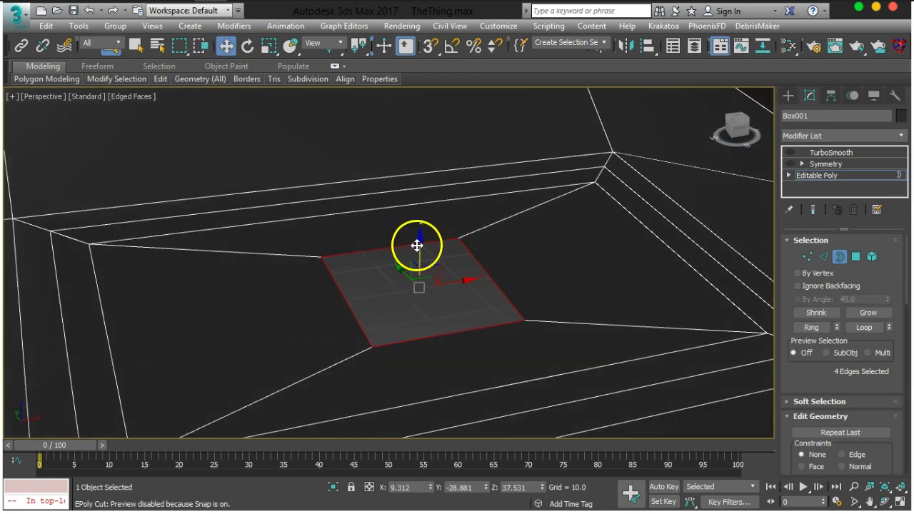
left_click(270, 47)
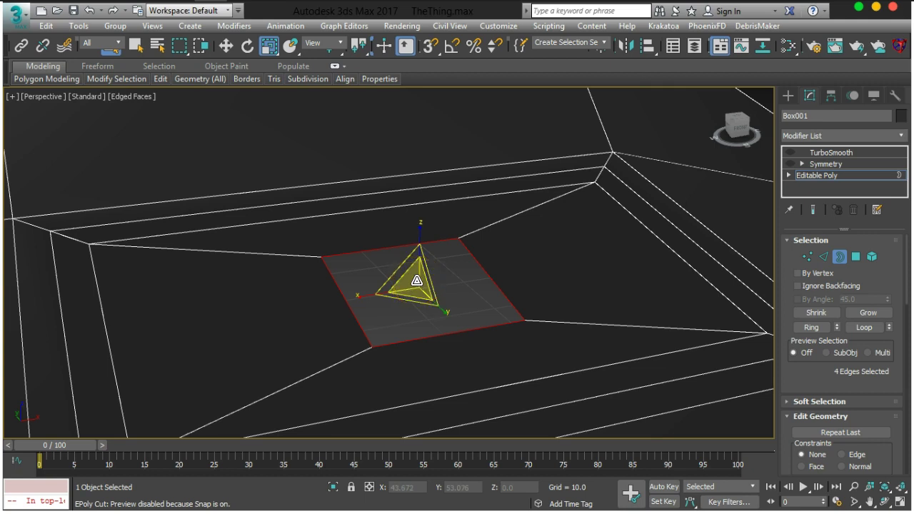
left_click_drag(415, 283, 408, 303)
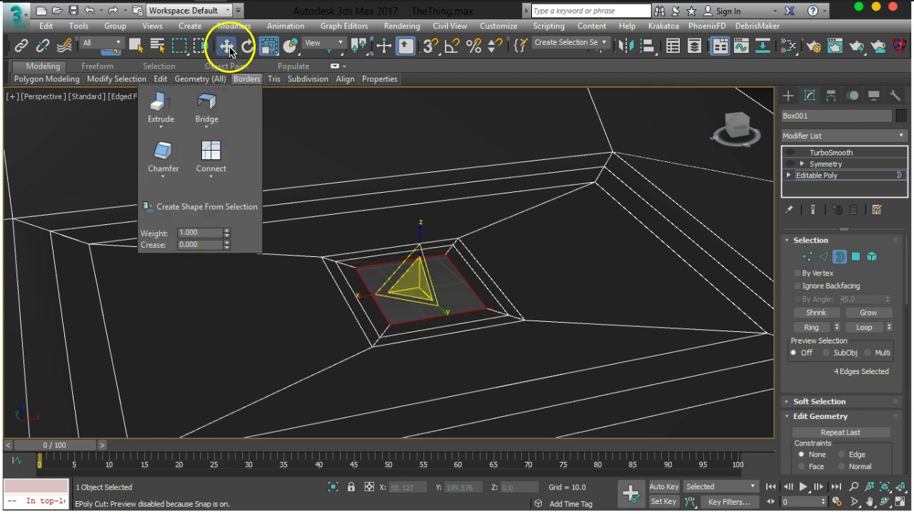
- Extend the hole's border down into the body in successive segments to form its side walls
left_click(228, 47)
left_click_drag(421, 240, 420, 290)
middle_click_drag(489, 294, 473, 329, "alt")
left_click_drag(423, 315, 423, 314)
- Extend the bottom border inward with a copy scaled to about 62%, and extend it further down
left_click(265, 46)
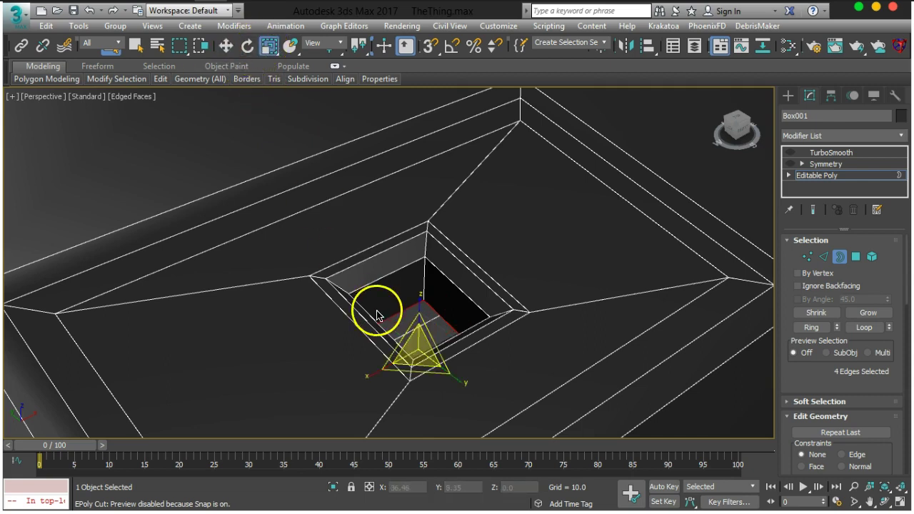
left_click_drag(419, 350, 412, 381)
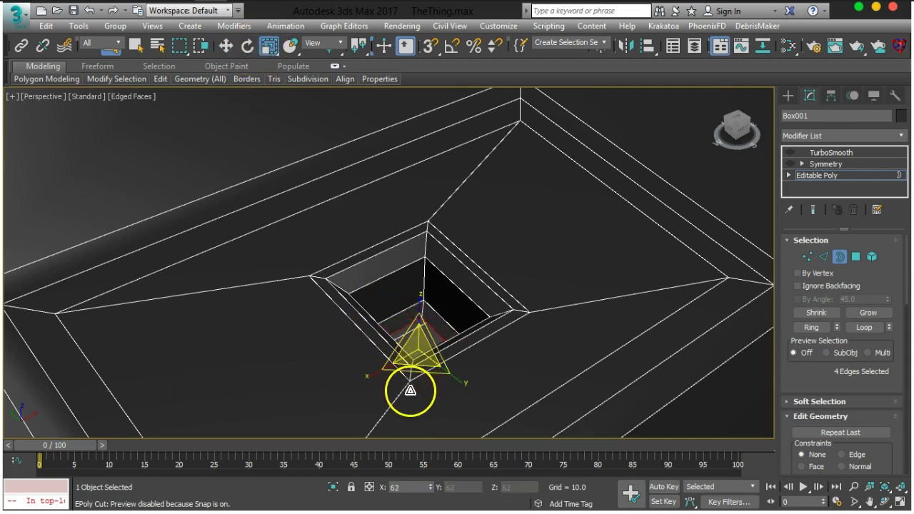
middle_click_drag(453, 327, 341, 350, "alt")
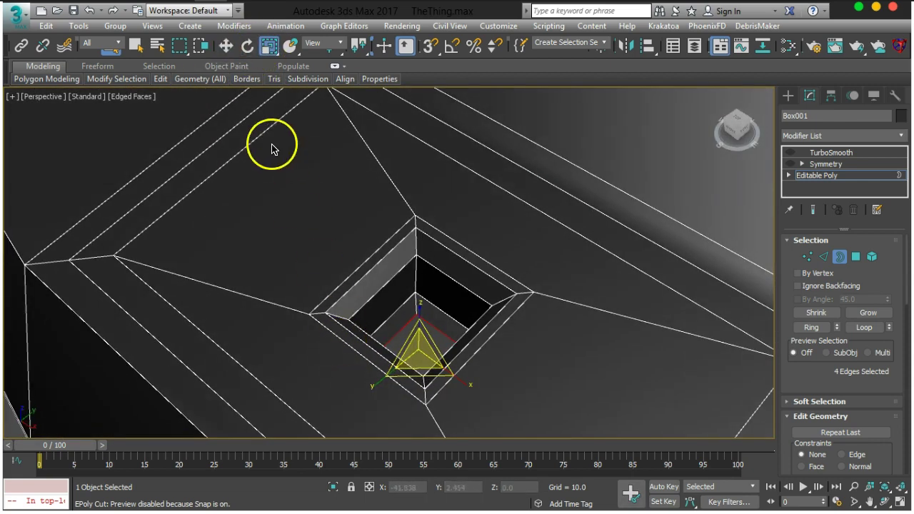
left_click(226, 46)
left_click_drag(419, 317, 422, 330)
- Show the TurboSmooth result, leave border selection, and deselect the body to examine the round hole
middle_click_drag(422, 329, 473, 338, "alt")
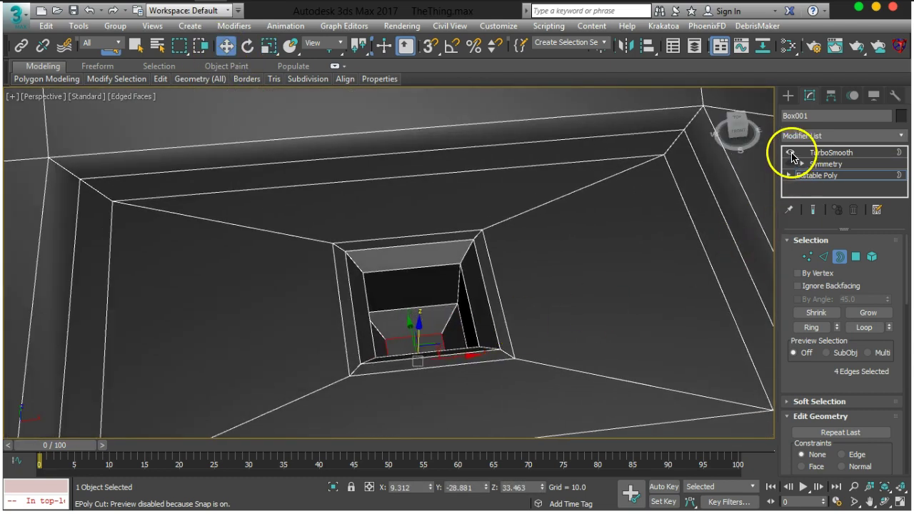
left_click(813, 208)
scroll(595, 279, "down", 6)
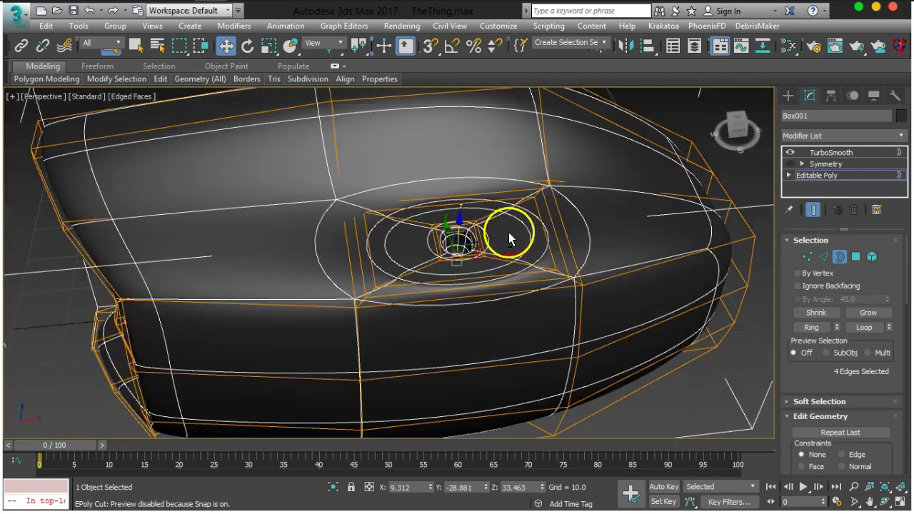
middle_click_drag(508, 239, 633, 408, "alt")
left_click(459, 350)
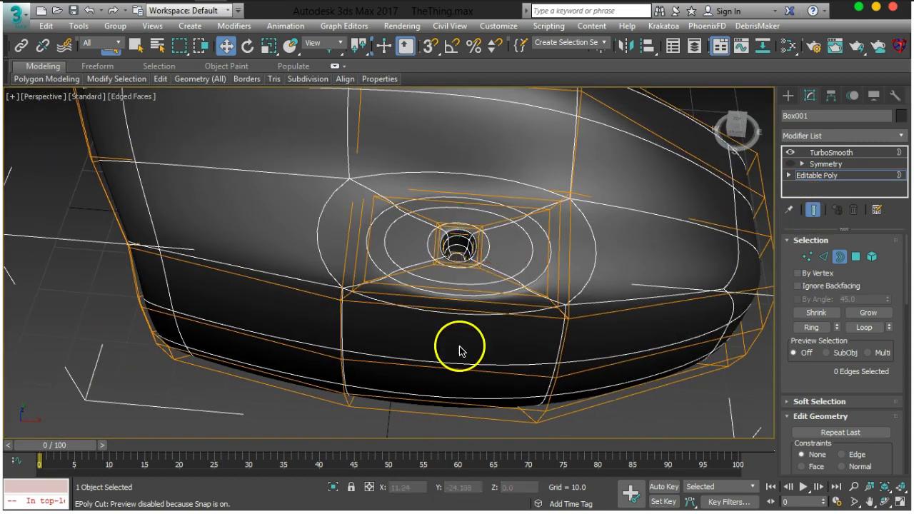
left_click(842, 258)
left_click(630, 416)
middle_click_drag(601, 265, 559, 264, "alt")
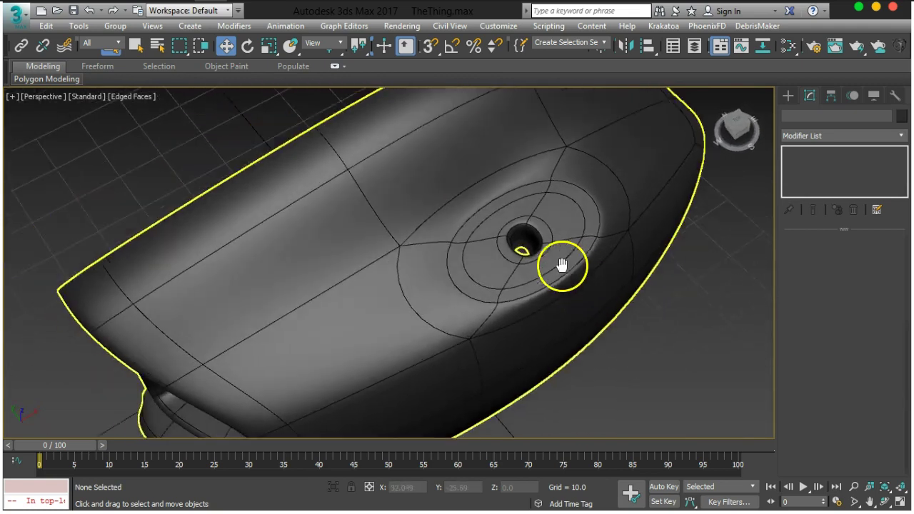
- Select the body, turn on its Symmetry modifier, and examine the smoothed, mirrored model from several sides
left_click(598, 287)
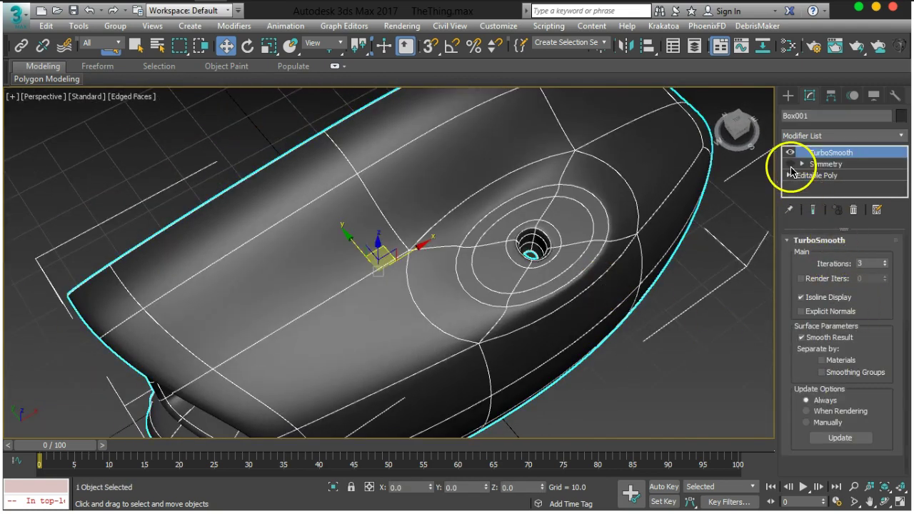
left_click(705, 393)
scroll(439, 326, "down", 5)
middle_click_drag(526, 293, 475, 297, "alt")
scroll(467, 292, "up", 8)
middle_click_drag(420, 262, 484, 307)
left_click(483, 306)
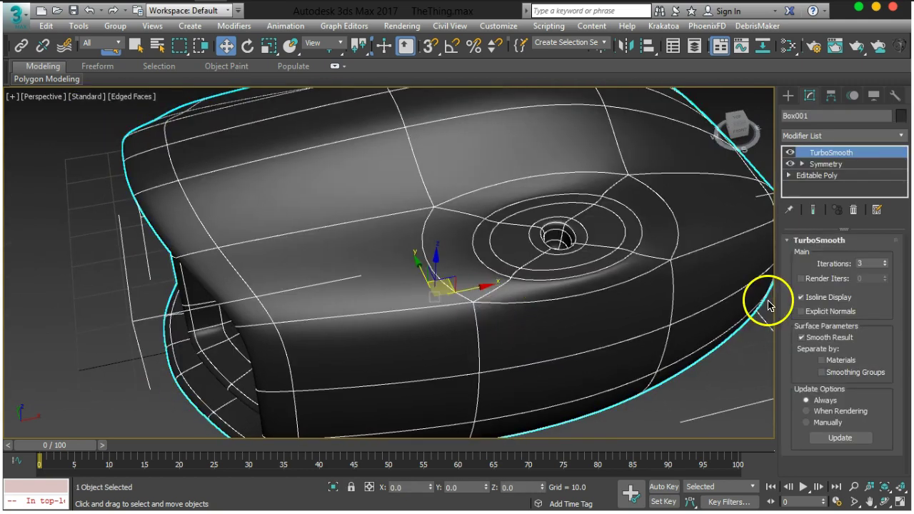
- Turn off Symmetry and TurboSmooth, and return to the Editable Poly base level with the body's front corner in view
left_click(792, 165)
left_click(790, 153)
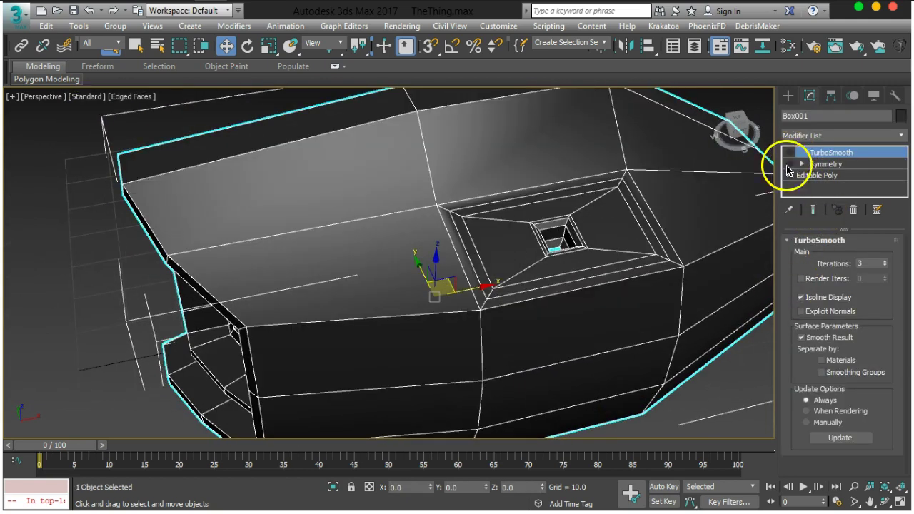
left_click(806, 176)
middle_click_drag(593, 255, 491, 267, "alt")
scroll(524, 262, "up", 2)
scroll(524, 262, "down", 3)
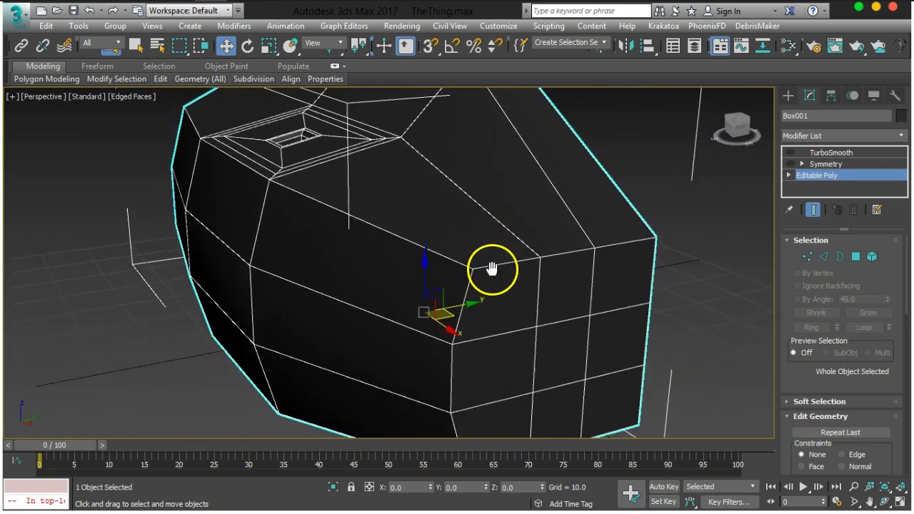
scroll(492, 268, "up", 2)
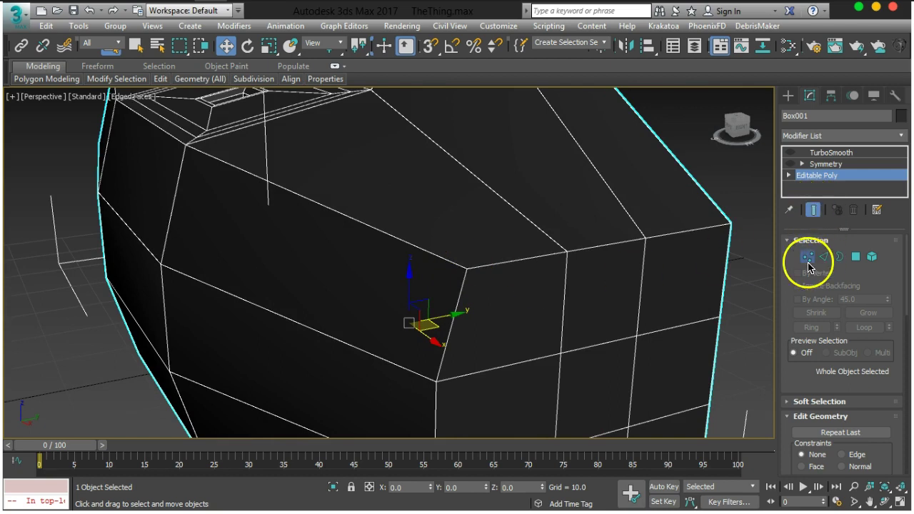
- Chamfer the upper corner vertex at the end of the body by 4.928
left_click(808, 259)
middle_click_drag(385, 310, 468, 306, "alt")
scroll(453, 286, "up", 2)
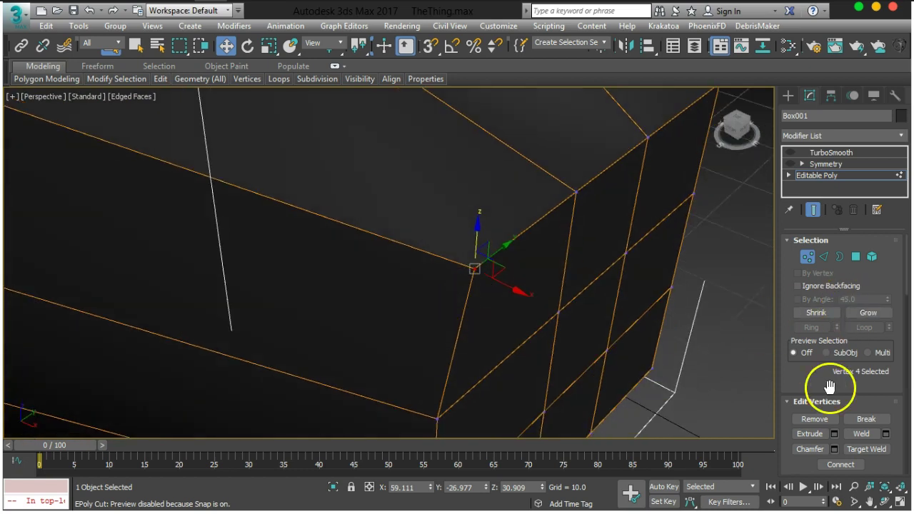
left_click_drag(829, 386, 812, 270)
left_click(835, 334)
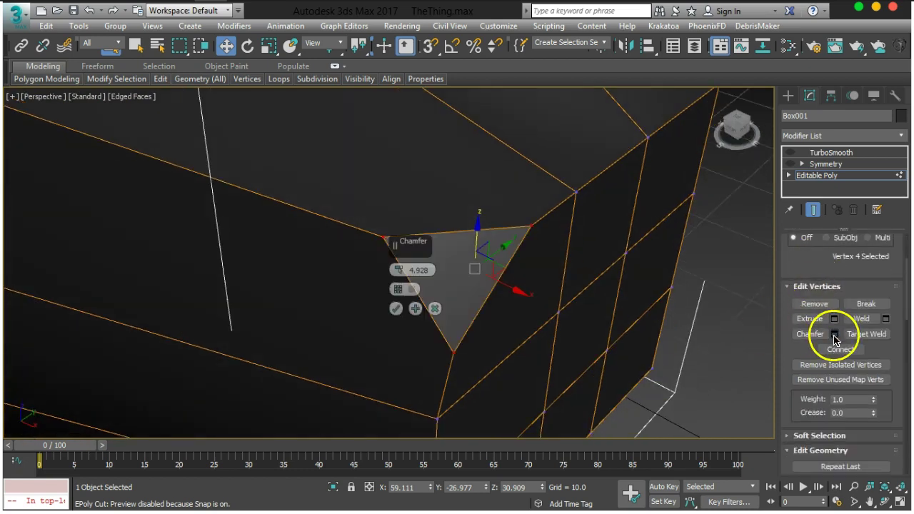
middle_click_drag(486, 300, 512, 293, "alt")
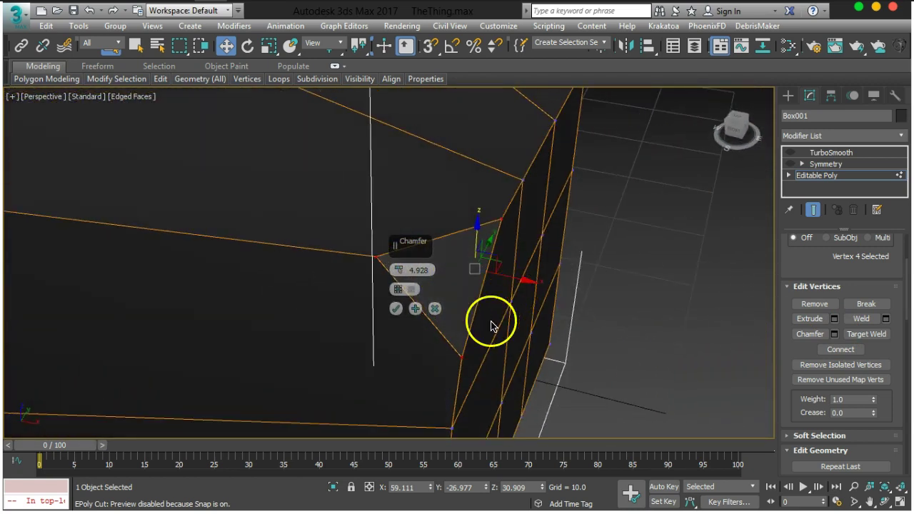
left_click(396, 309)
- Inset the triangular polygon left by the vertex chamfer at the body's upper corner to form a narrow rim
scroll(826, 310, "up", 5)
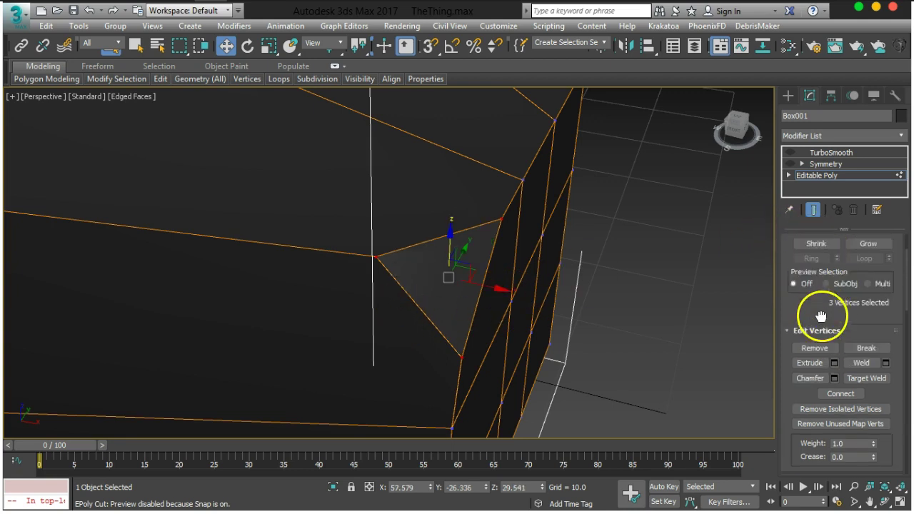
left_click(824, 256)
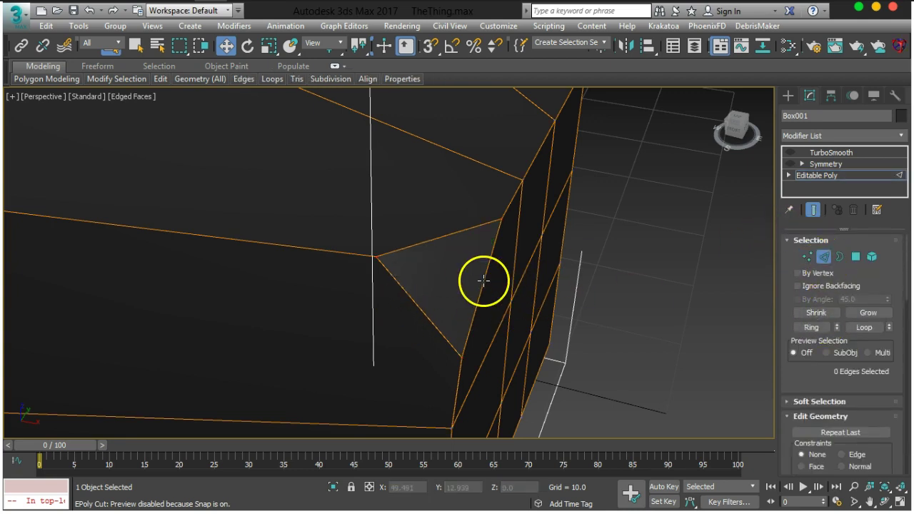
left_click(857, 256)
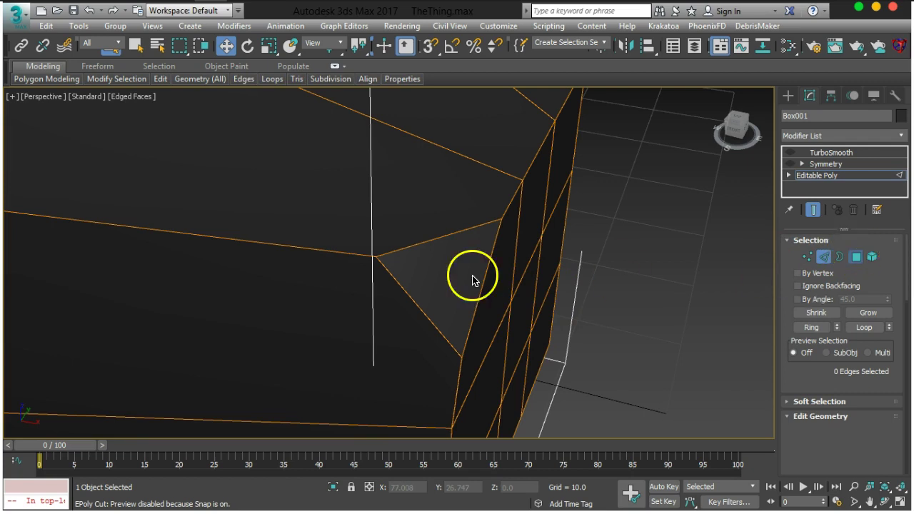
left_click(454, 274)
scroll(865, 336, "down", 15)
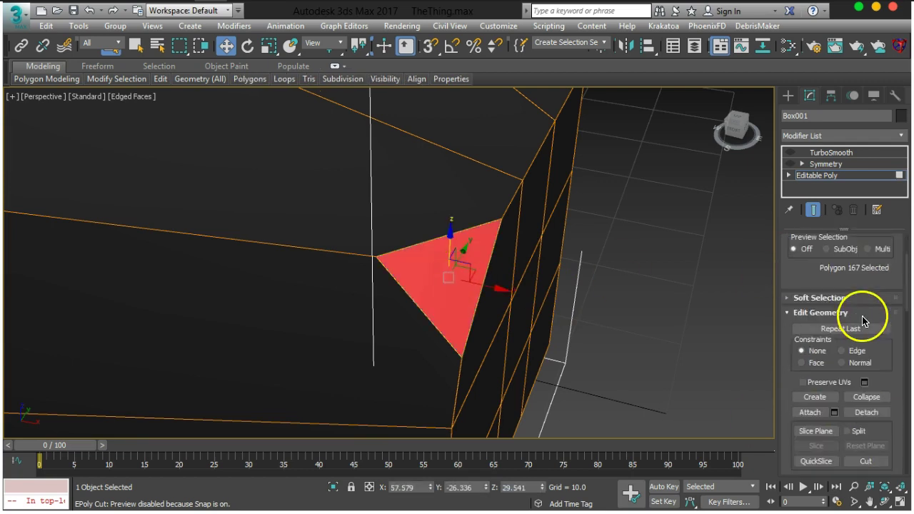
scroll(864, 341, "down", 3)
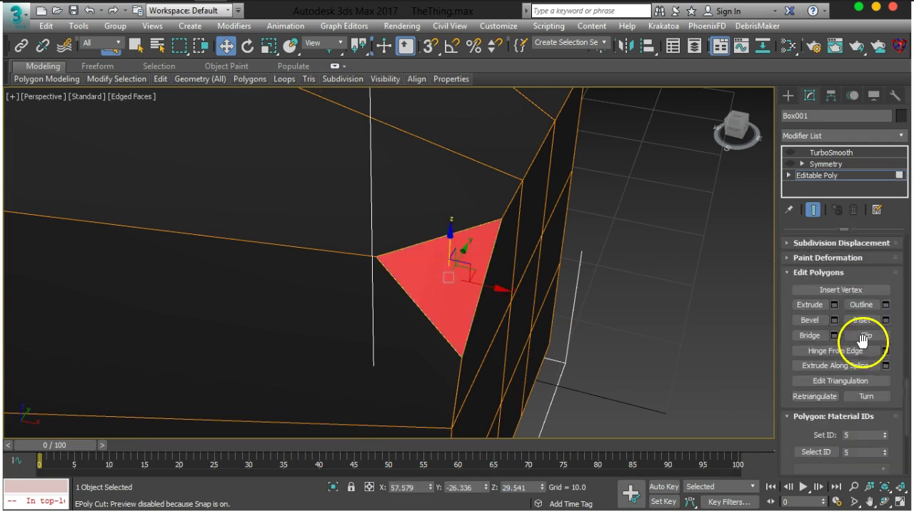
left_click(887, 325)
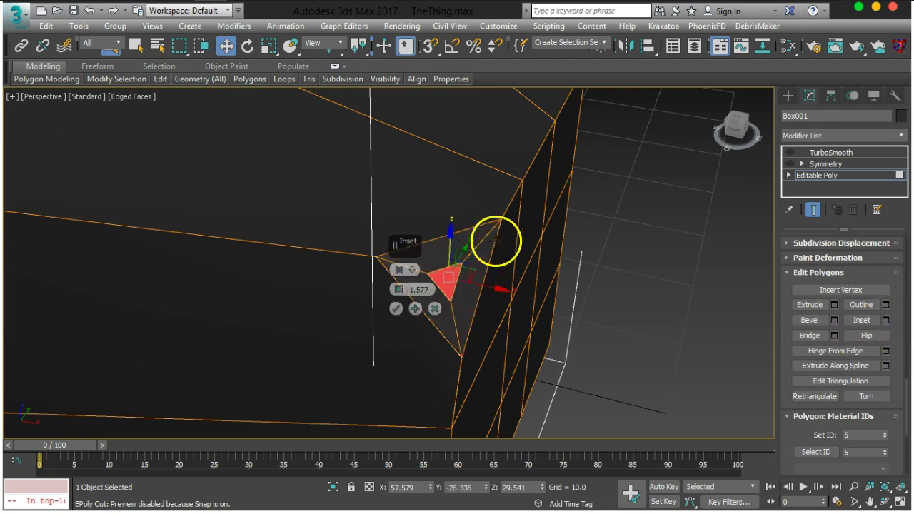
left_click_drag(404, 294, 401, 288)
left_click(396, 310)
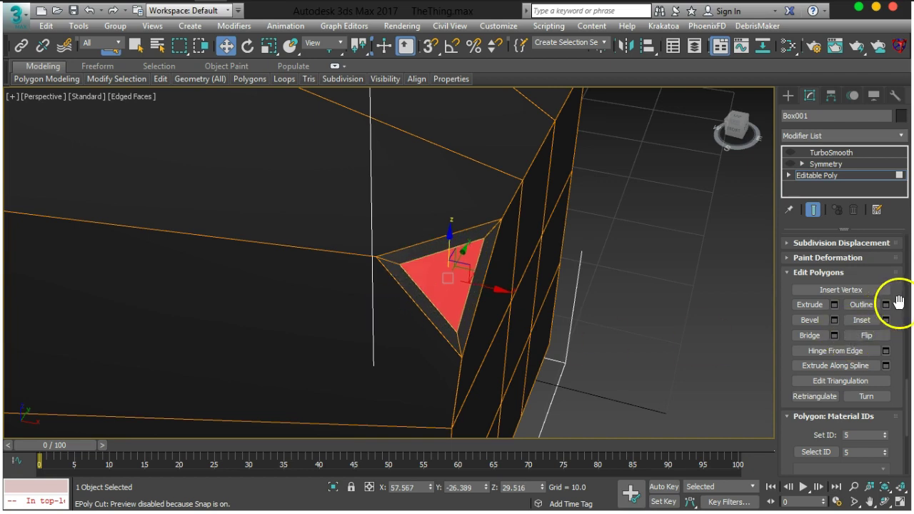
- Select the three inner edges of the inset triangle and regularize them with Regularize Edge Loop
scroll(900, 371, "up", 15)
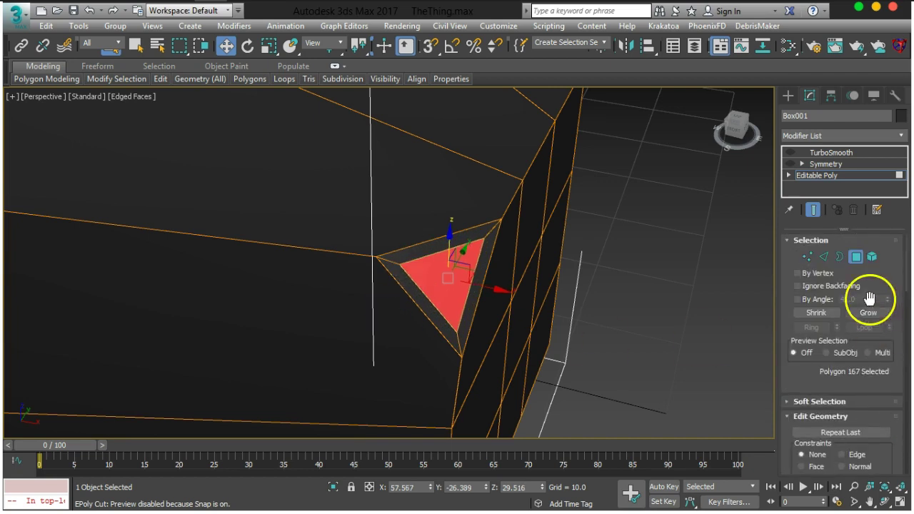
left_click(824, 256)
left_click(471, 286)
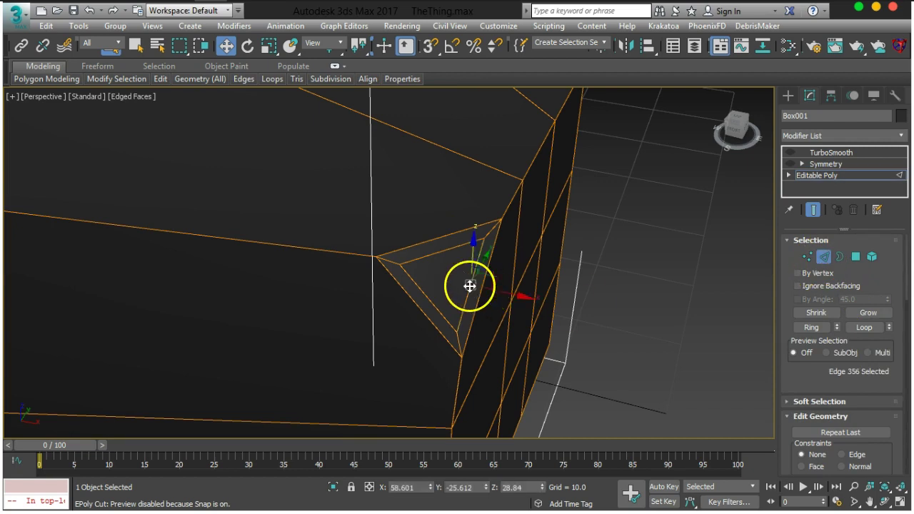
left_click(435, 255, "ctrl")
left_click(430, 295, "ctrl")
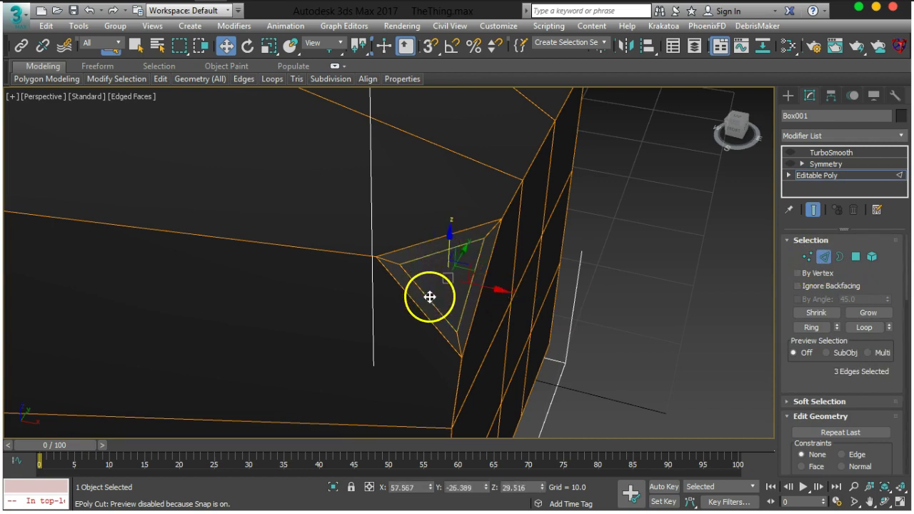
left_click(899, 45)
middle_click_drag(547, 212, 592, 313, "alt")
scroll(568, 285, "up", 3)
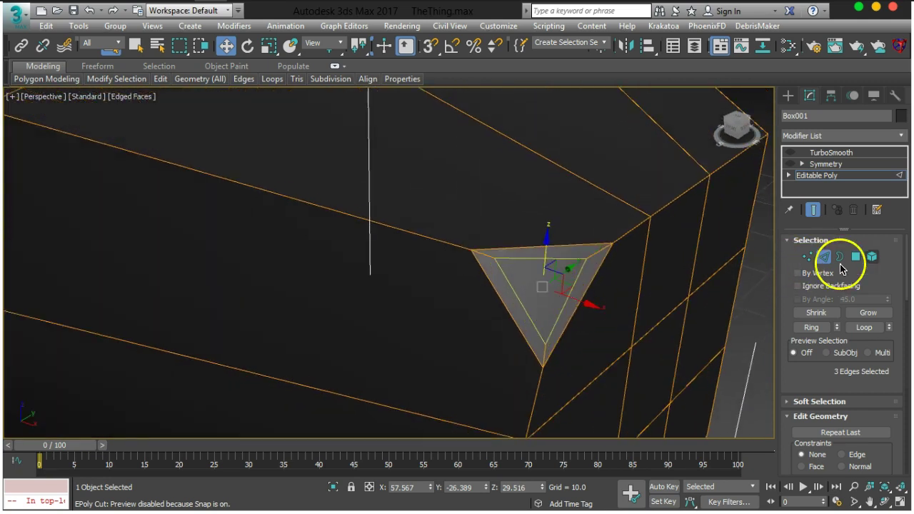
- Delete the inner triangular polygon and show the TurboSmooth result to examine the corner opening
left_click(856, 259)
left_click(575, 306)
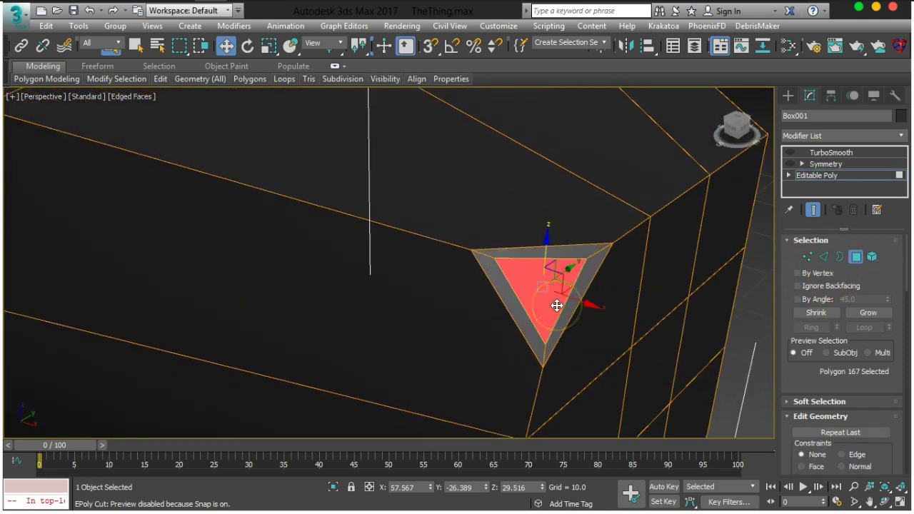
key("Delete")
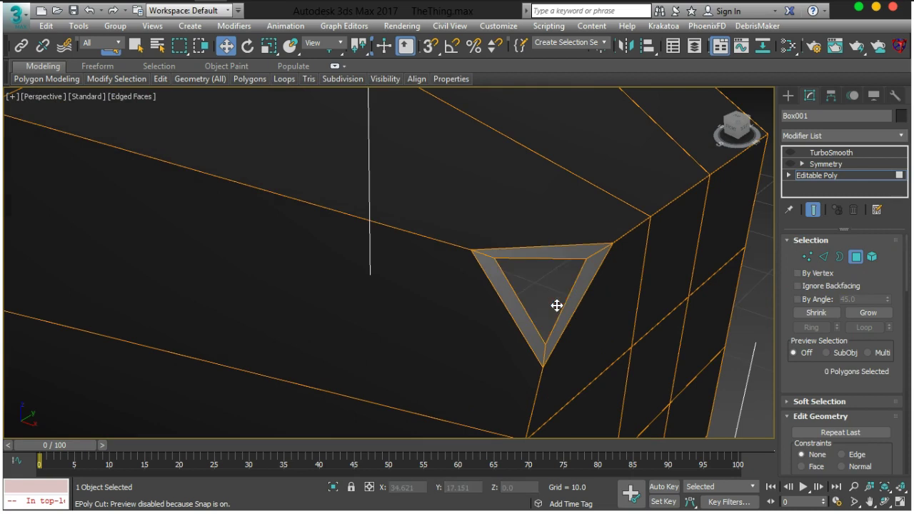
left_click(791, 153)
middle_click_drag(649, 272, 626, 262, "alt")
left_click(437, 315)
middle_click_drag(436, 315, 413, 279, "alt")
- Select the opening's border, turn off TurboSmooth, and try to extrude the border with the Normal constraint
left_click(840, 257)
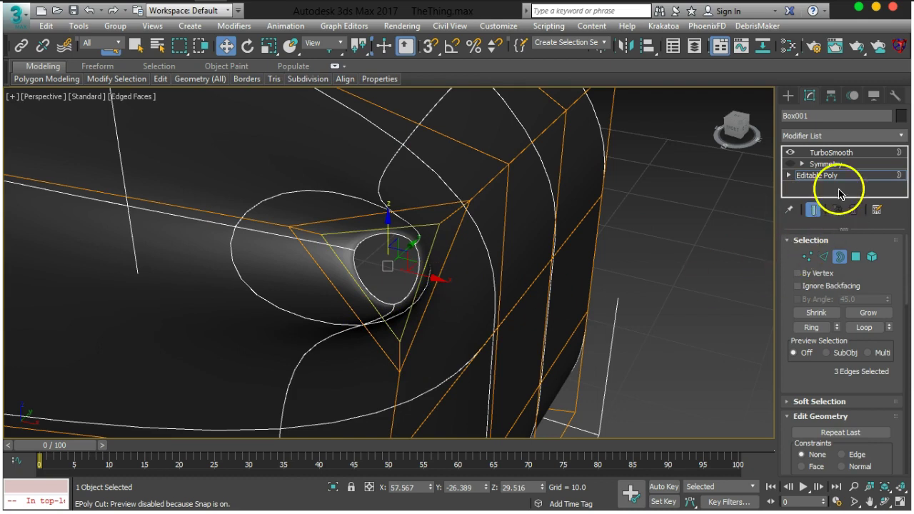
left_click(791, 153)
middle_click_drag(452, 277, 515, 297, "alt")
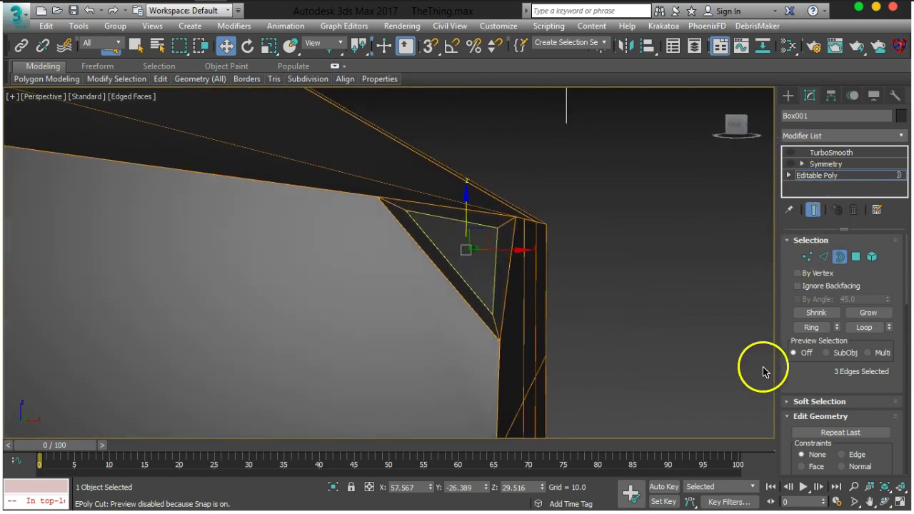
scroll(853, 389, "down", 3)
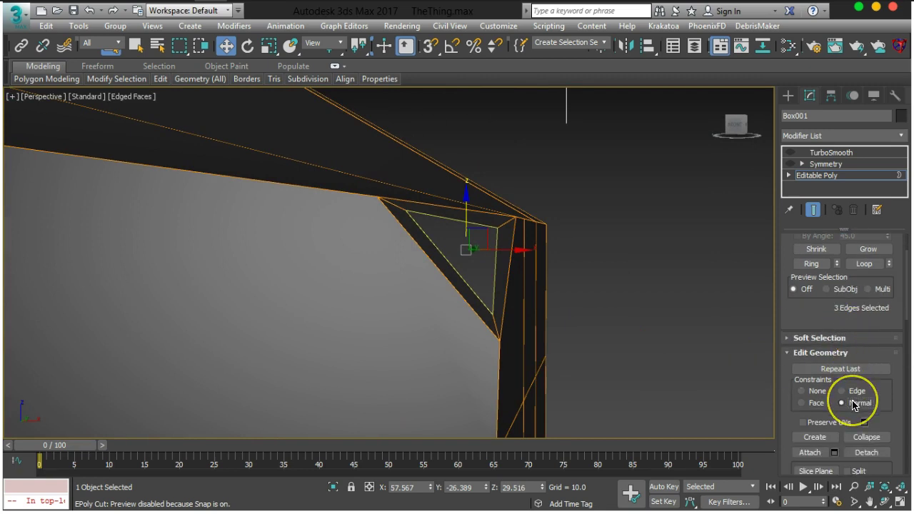
middle_click_drag(458, 290, 460, 340, "alt")
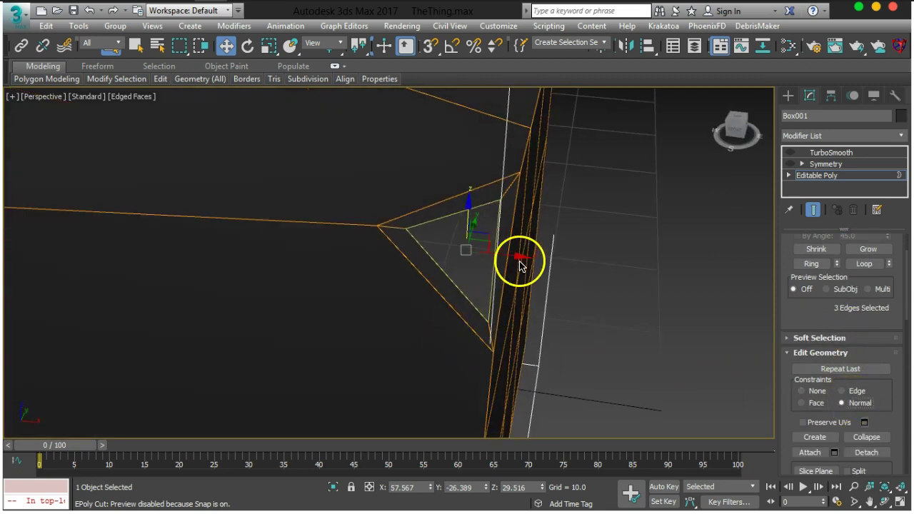
left_click_drag(519, 257, 418, 246, "shift")
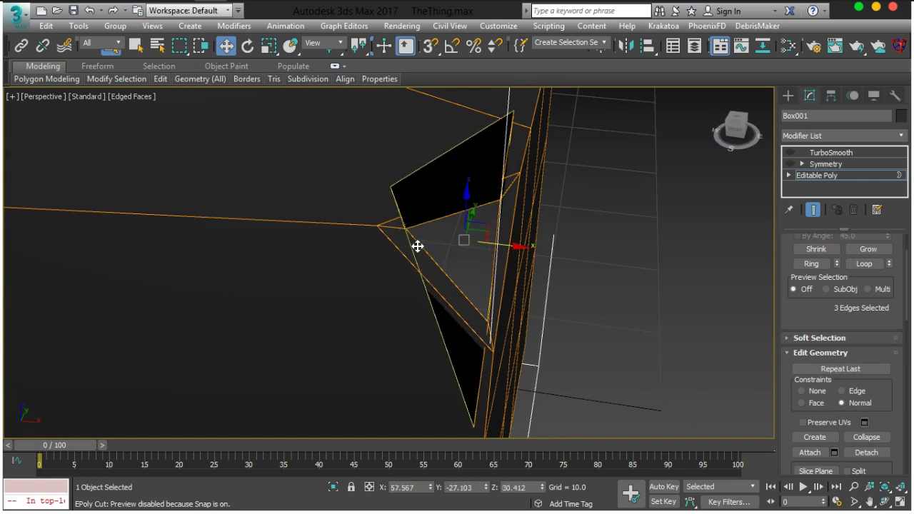
- Set the edge constraint to None, extrude the opening's border into the body along X, and show TurboSmooth
left_click(862, 395)
middle_click_drag(683, 327, 522, 293, "alt")
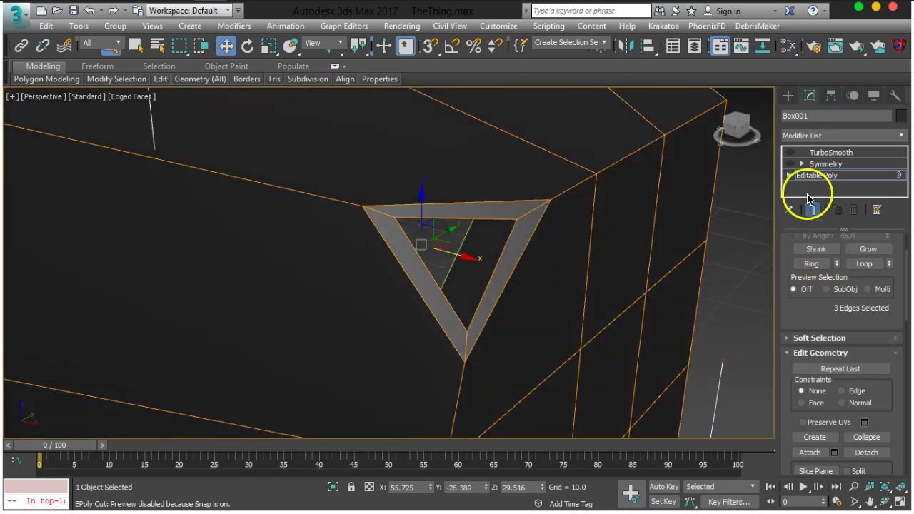
left_click(790, 152)
mouse_move(517, 317)
middle_mouse_down("alt")
mouse_move(469, 287)
mouse_move(532, 316)
middle_mouse_up("alt")
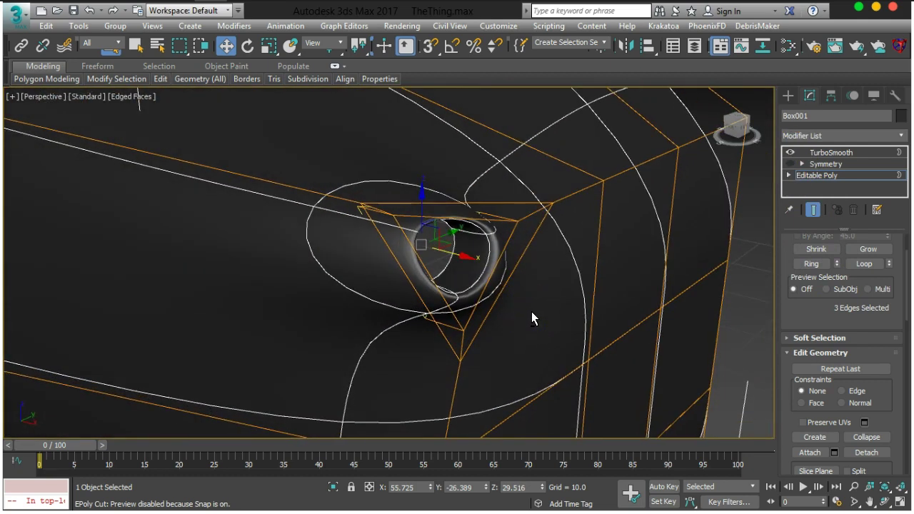
- Turn off TurboSmooth and undo the corner edits back to the plain chamfered triangle without the inset
key("ctrl+z")
key("ctrl+z")
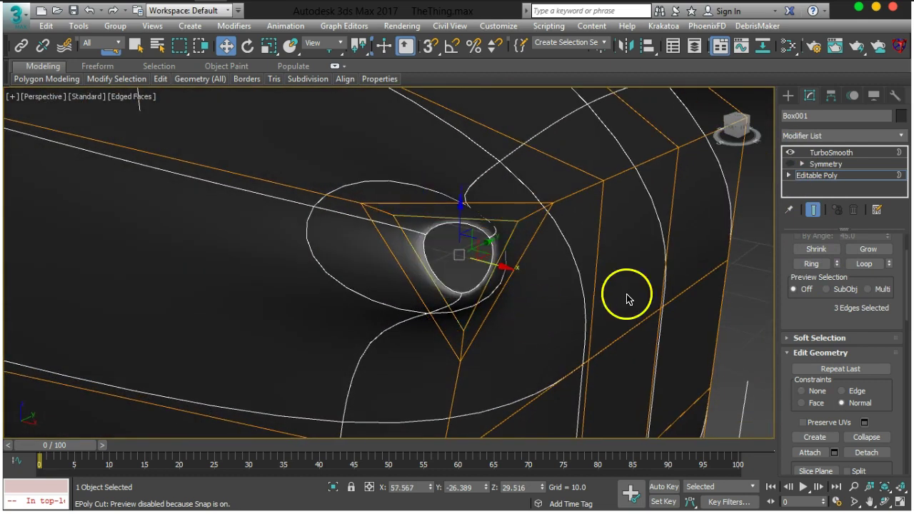
left_click(790, 152)
mouse_move(598, 308)
middle_mouse_down("alt")
mouse_move(585, 265)
mouse_move(622, 280)
mouse_move(612, 309)
middle_mouse_up("alt")
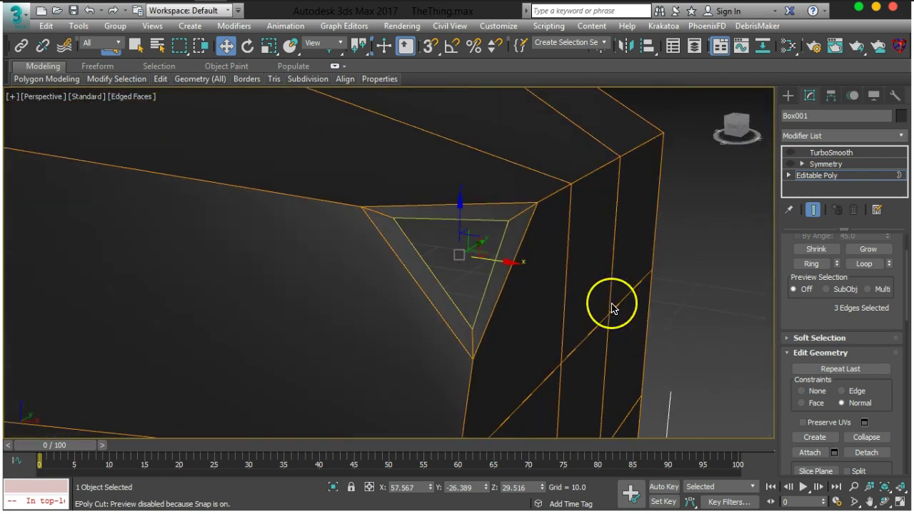
key("alt+p")
key("alt+g")
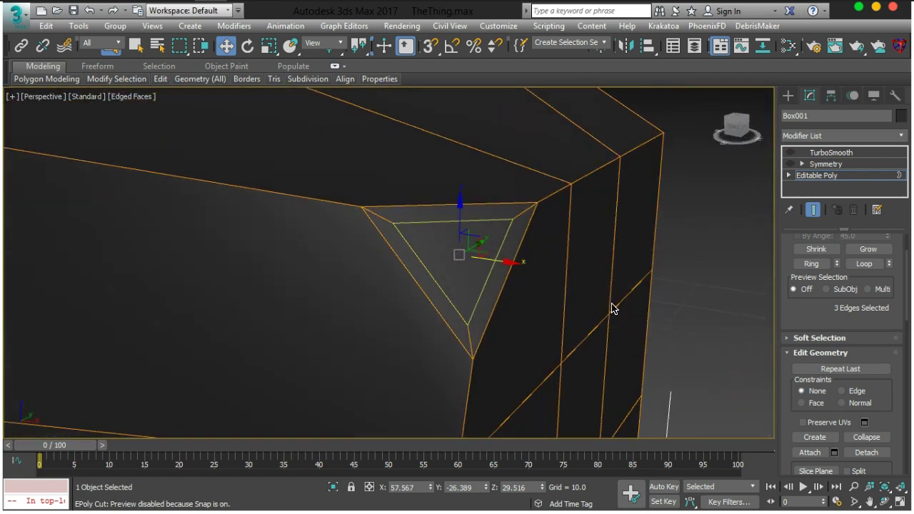
key("ctrl+z")
middle_click_drag(493, 285, 583, 310, "alt")
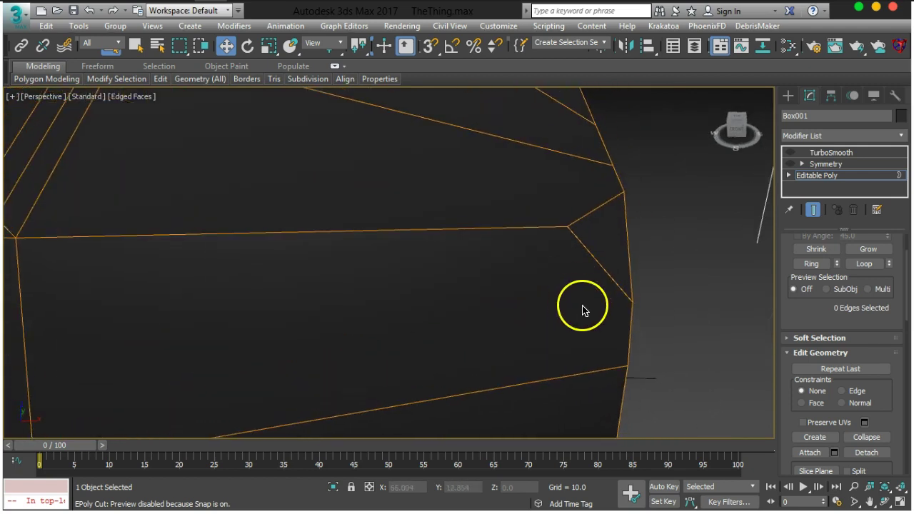
left_click_drag(819, 308, 827, 321)
middle_click_drag(568, 229, 550, 336, "alt")
scroll(878, 340, "up", 3)
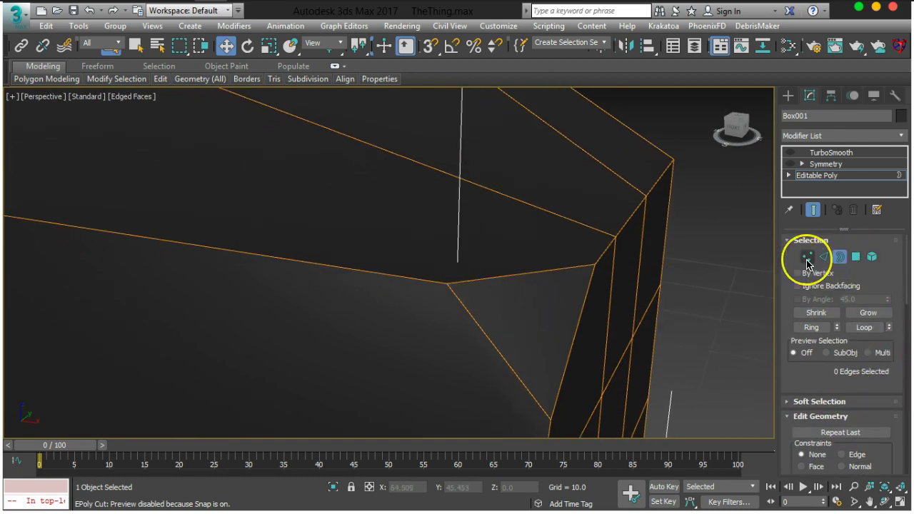
- Select the chamfered corner's triangular polygon and delete it to open a hole
left_click(856, 257)
left_click(540, 341)
mouse_move(540, 340)
middle_mouse_down("alt")
mouse_move(568, 341)
mouse_move(565, 350)
mouse_move(556, 347)
middle_mouse_up("alt")
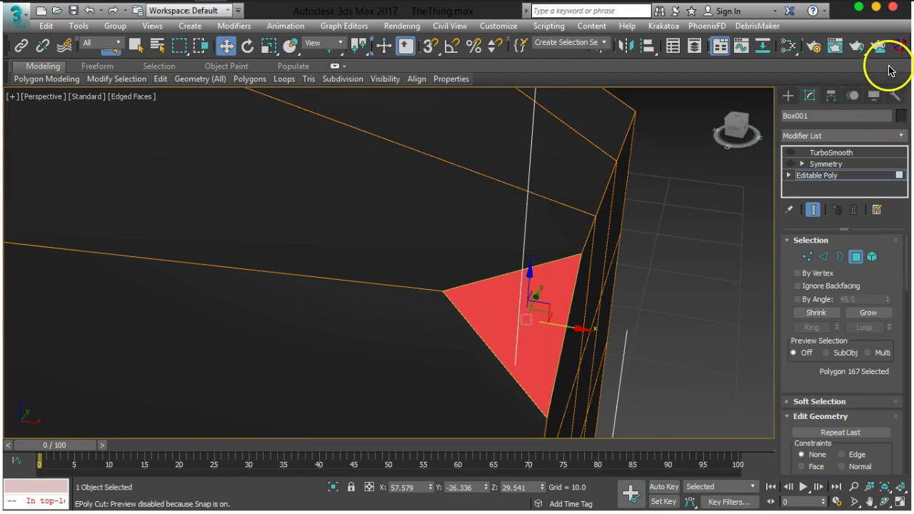
mouse_move(547, 339)
middle_mouse_down("alt")
mouse_move(543, 284)
mouse_move(555, 340)
middle_mouse_up("alt")
key("Delete")
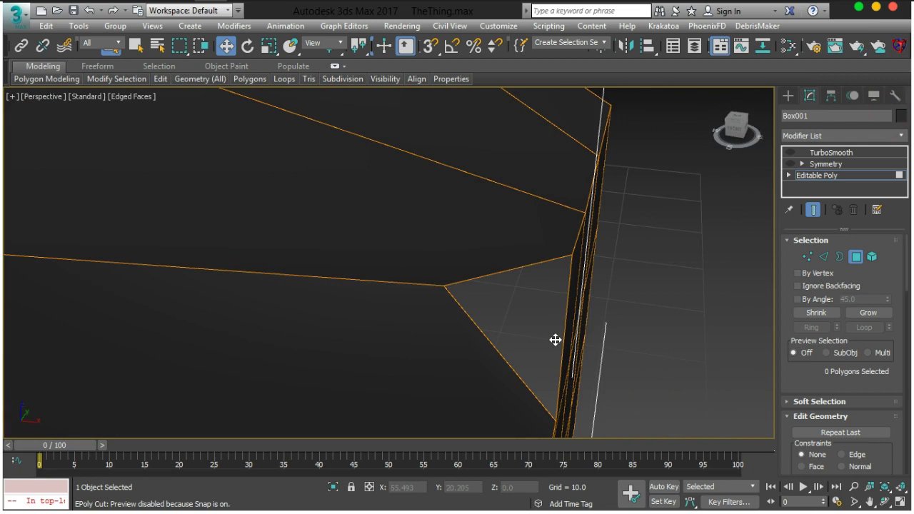
- Turn on TurboSmooth and Symmetry and examine the rounded corner hole and the whole body
left_click(790, 153)
middle_click_drag(596, 318, 493, 280, "alt")
scroll(481, 265, "up", 3)
middle_click_drag(577, 191, 527, 301)
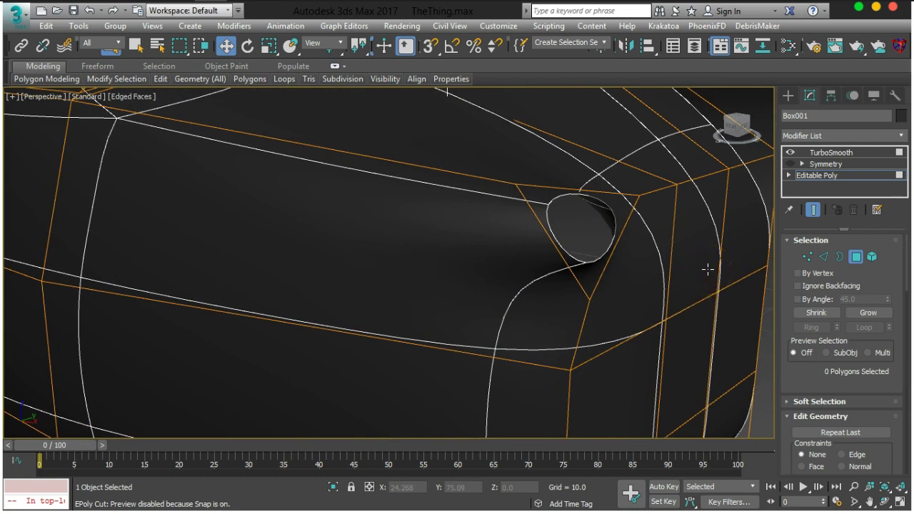
middle_click_drag(610, 259, 512, 223, "alt")
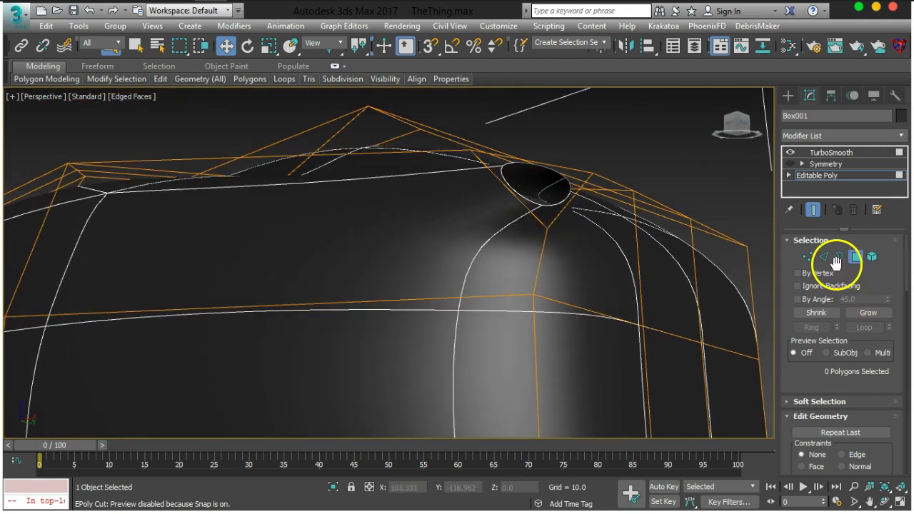
left_click(790, 165)
middle_click_drag(643, 262, 600, 315)
scroll(500, 260, "down", 5)
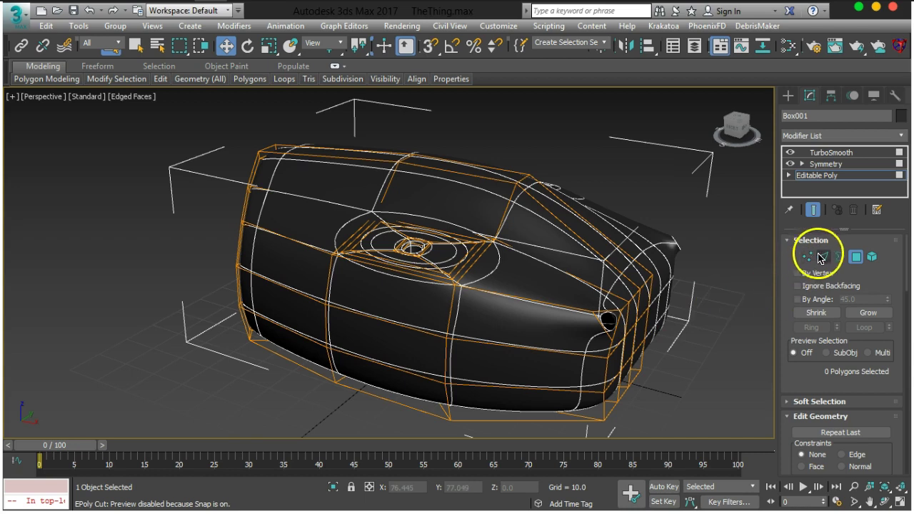
- Select the corner hole's border, turn off TurboSmooth and Symmetry, and scale new edges inward to 65 percent
left_click(840, 257)
left_click(791, 155)
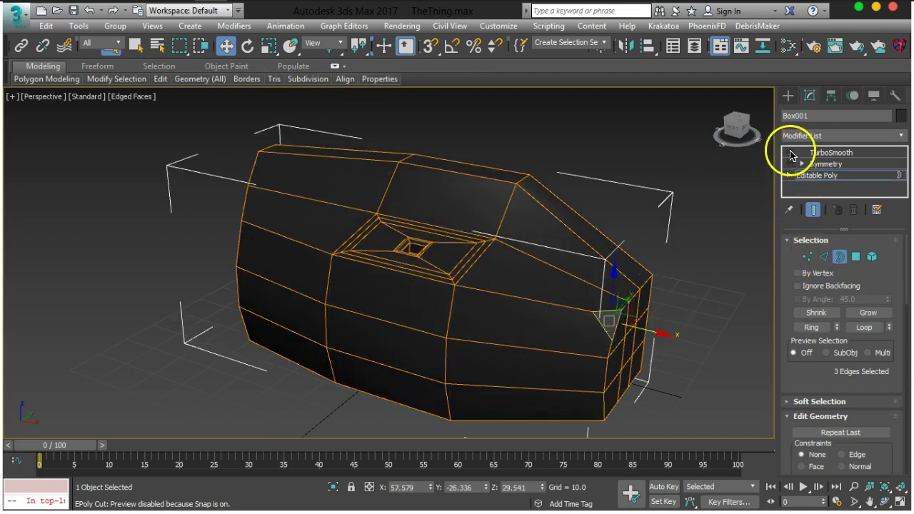
scroll(565, 280, "up", 6)
middle_click_drag(545, 301, 576, 338, "alt")
middle_click_drag(652, 241, 567, 276, "alt")
left_click(270, 49)
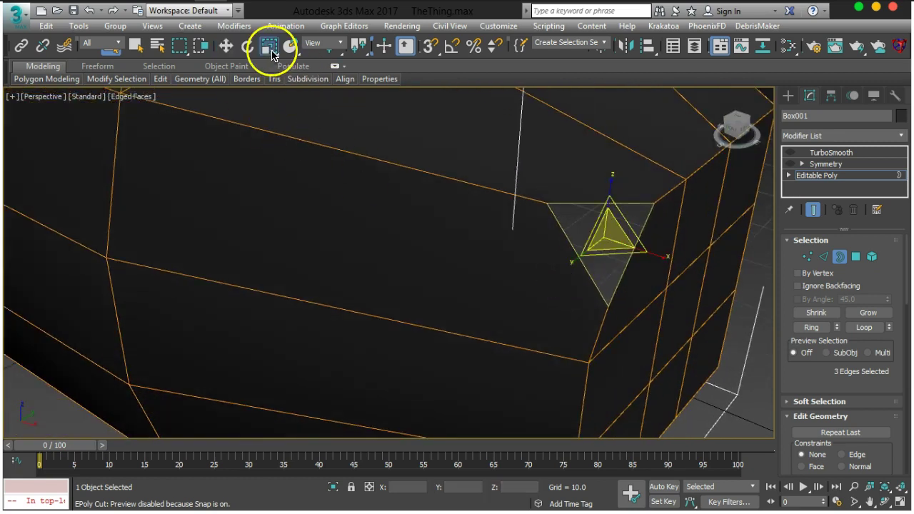
left_click_drag(586, 256, 578, 268)
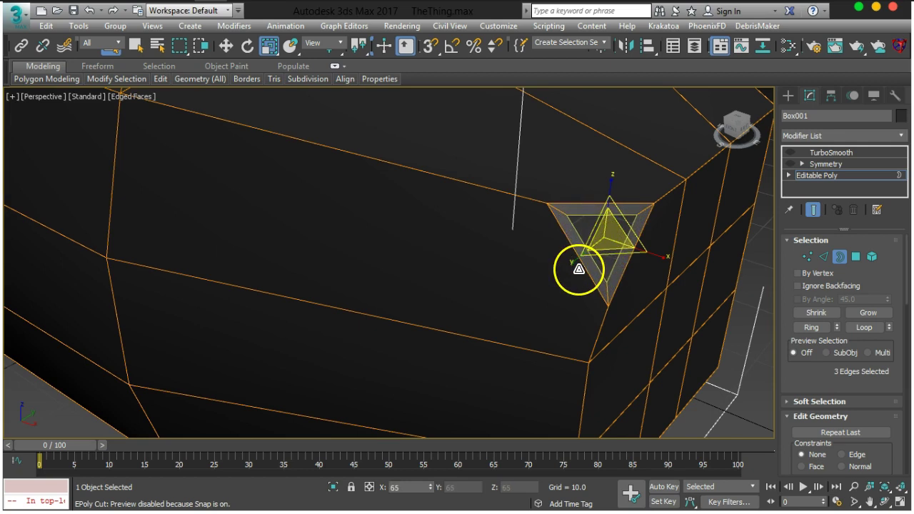
- Extrude the scaled border into the body by about -1.7 along X and show the TurboSmooth result
left_click(226, 46)
middle_click_drag(452, 231, 662, 332, "alt")
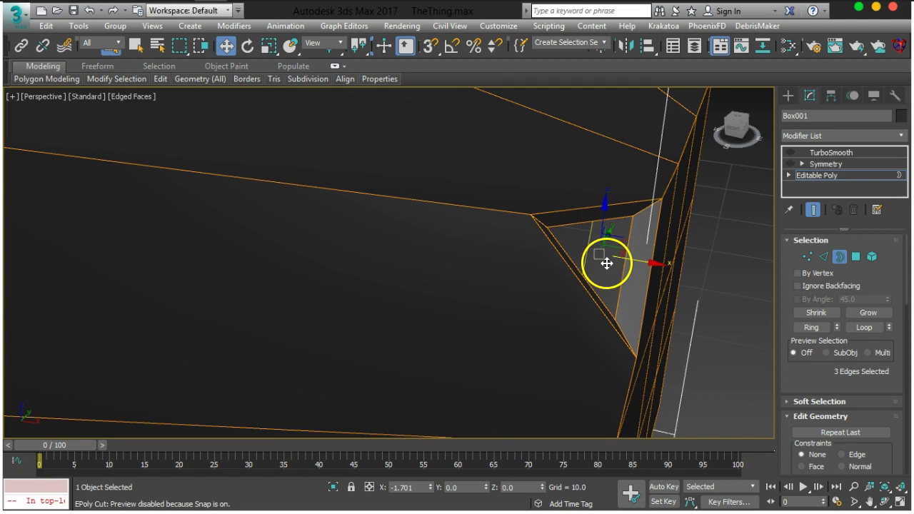
left_click(791, 153)
middle_click_drag(628, 268, 593, 250, "alt")
- Leave border selection, make TurboSmooth the active modifier, and examine the smoothed body as a whole
left_click(841, 261)
middle_click_drag(520, 297, 477, 302)
scroll(459, 302, "down", 8)
middle_click_drag(369, 305, 392, 311, "alt")
left_click(800, 153)
scroll(606, 286, "up", 6)
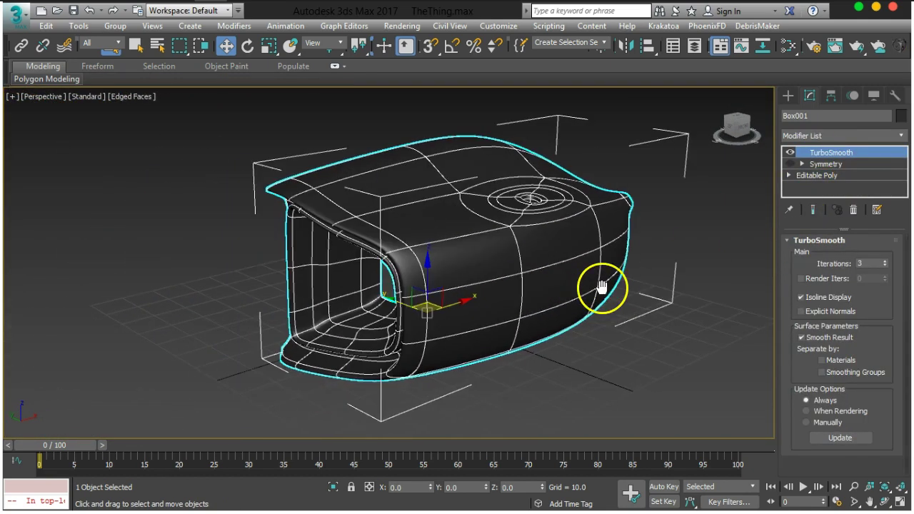
- Turn off TurboSmooth, return to the Editable Poly level and select the middle polygon on the body's side
left_click(829, 176)
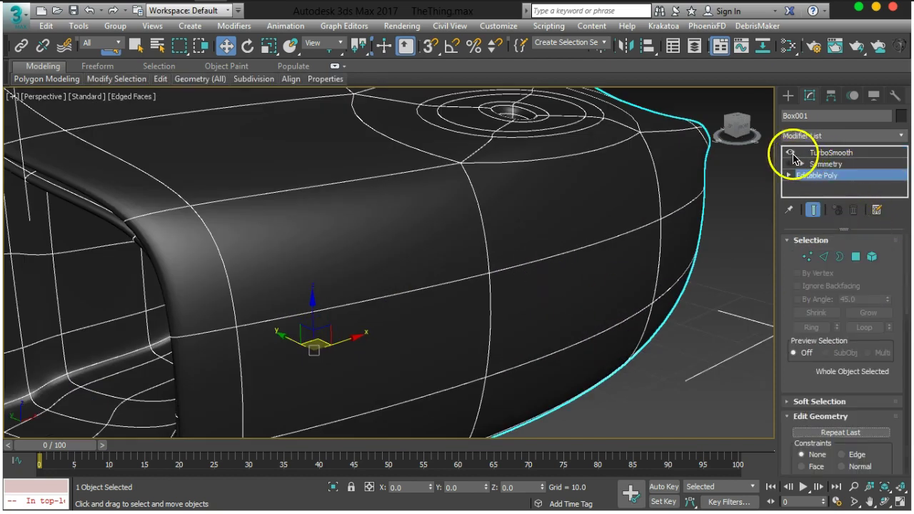
left_click(790, 152)
left_click(848, 262)
left_click(854, 259)
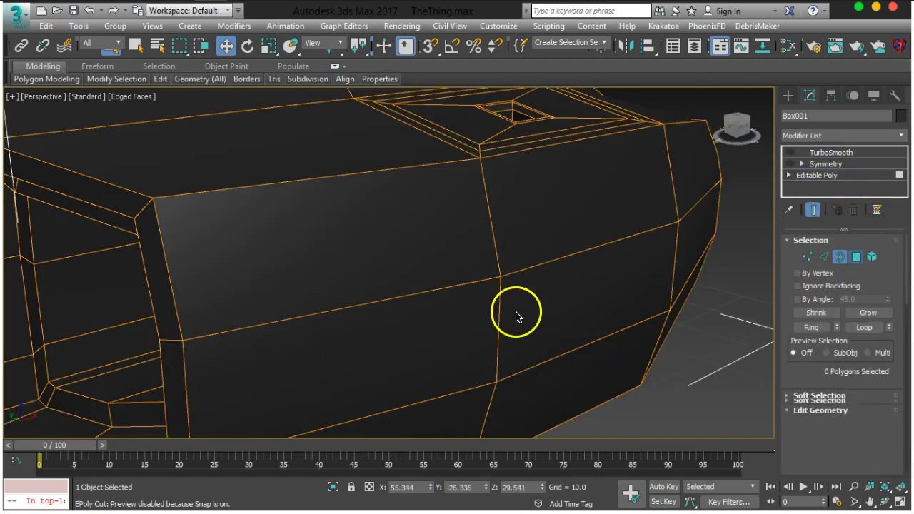
left_click(552, 331)
middle_click_drag(553, 333, 563, 293, "alt")
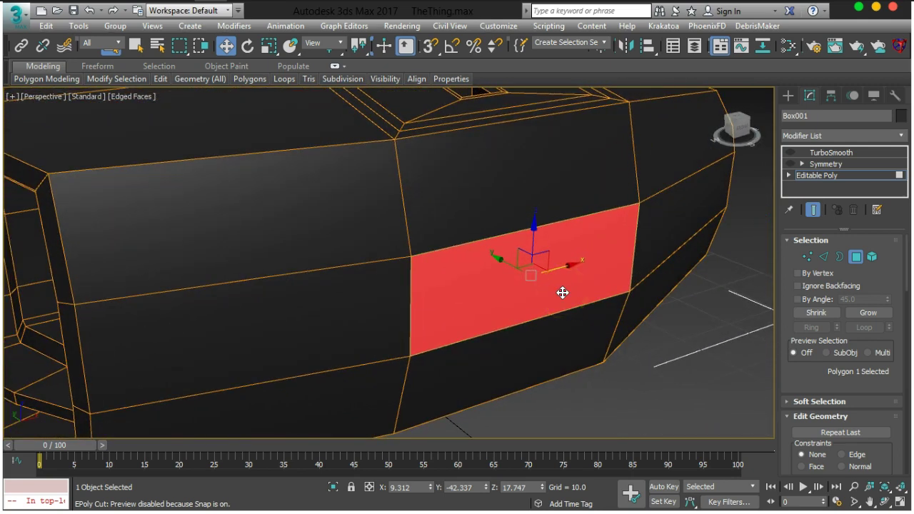
- Inset the selected side polygon to leave a narrow frame of new faces around it
left_click_drag(817, 380, 811, 279)
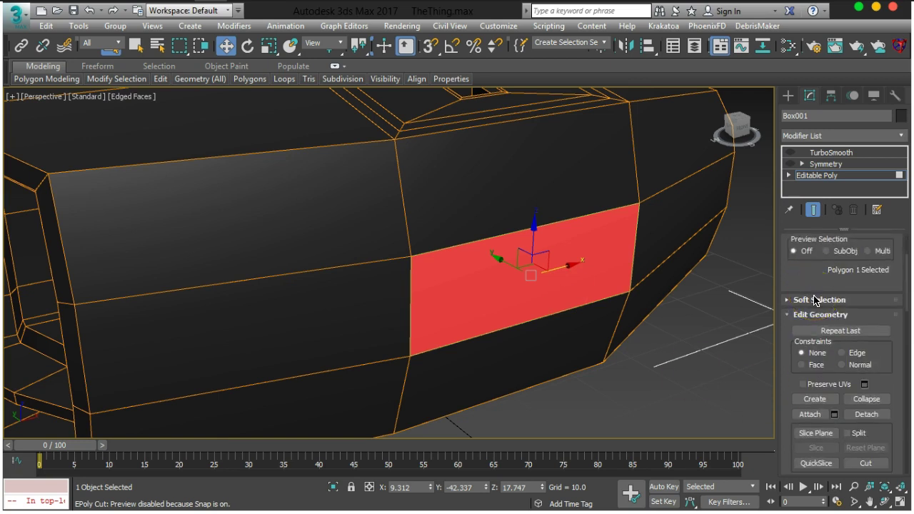
scroll(815, 303, "down", 5)
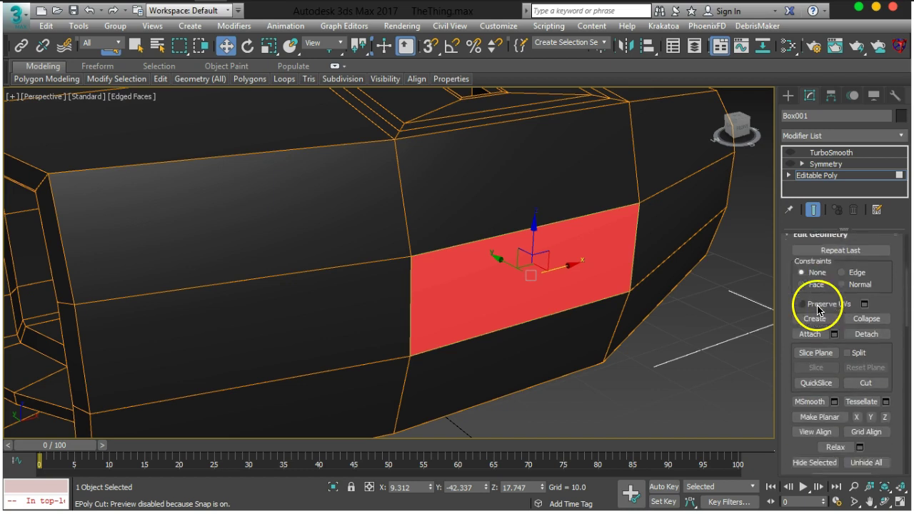
scroll(818, 309, "down", 10)
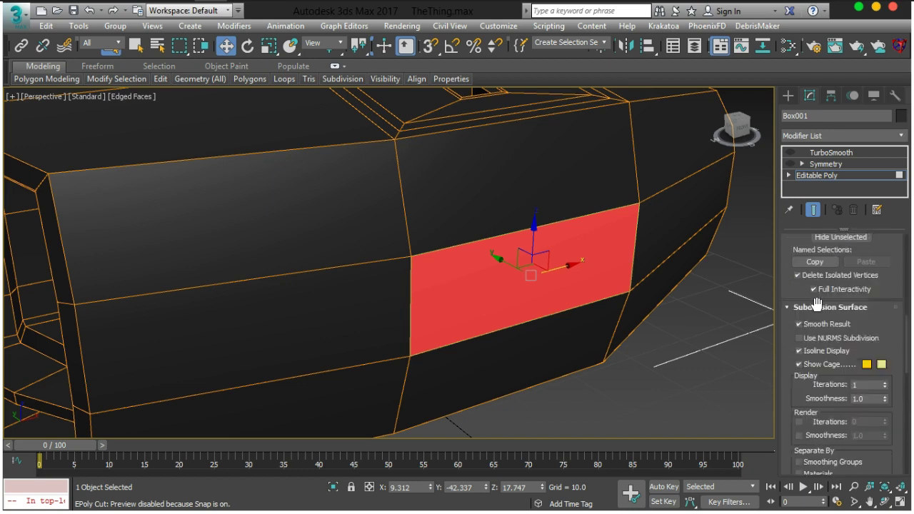
scroll(818, 309, "down", 5)
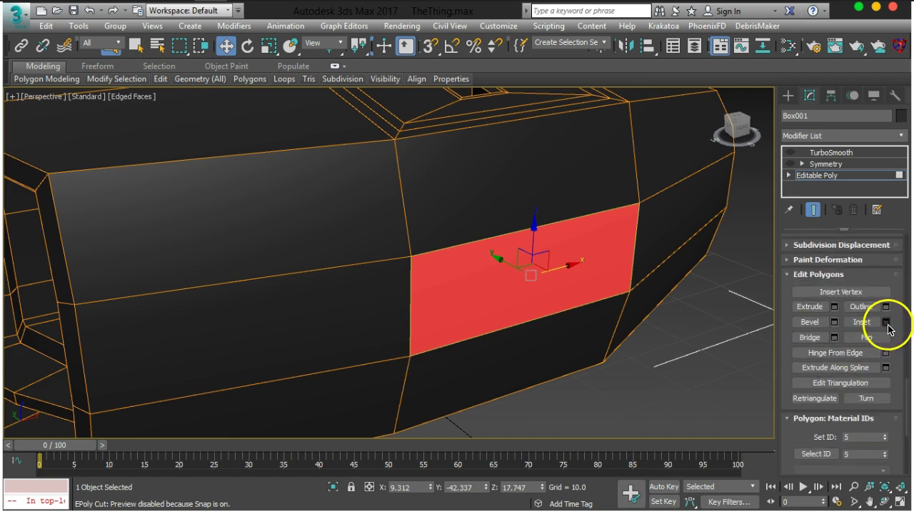
middle_click_drag(517, 306, 522, 299, "alt")
left_click_drag(400, 289, 397, 279)
left_click(396, 310)
mouse_move(608, 308)
middle_mouse_down("alt")
mouse_move(533, 302)
mouse_move(623, 282)
mouse_move(609, 314)
middle_mouse_up("alt")
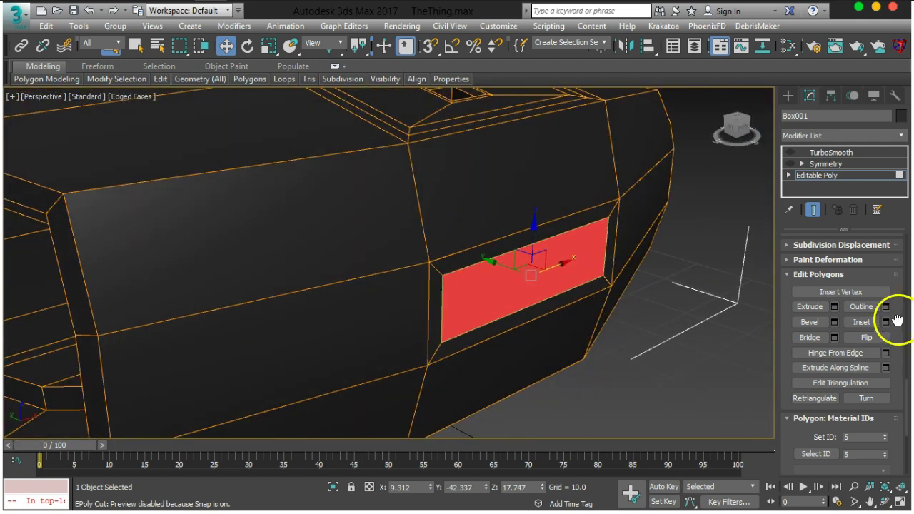
- Move the inset panel's vertical edge nearest the open front into the body along Y to -37.632
left_click_drag(898, 321, 902, 404)
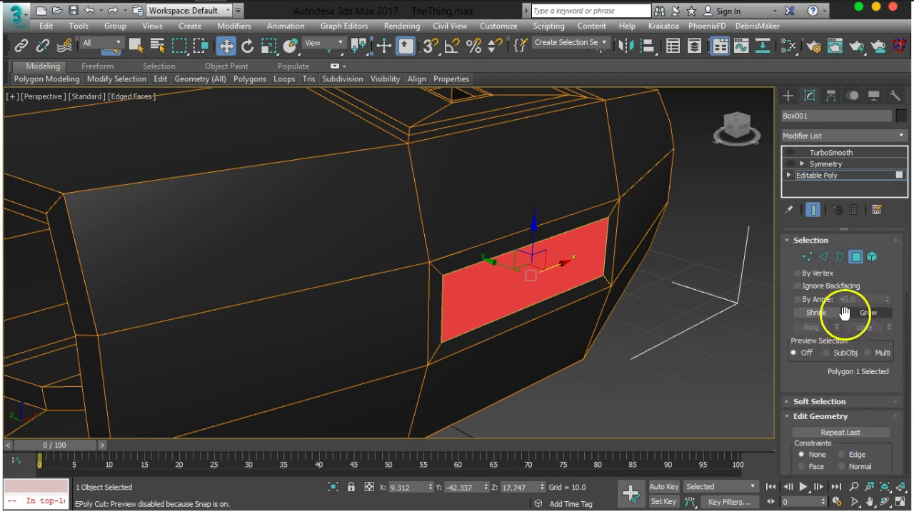
left_click(823, 256)
middle_click_drag(517, 290, 507, 357, "alt")
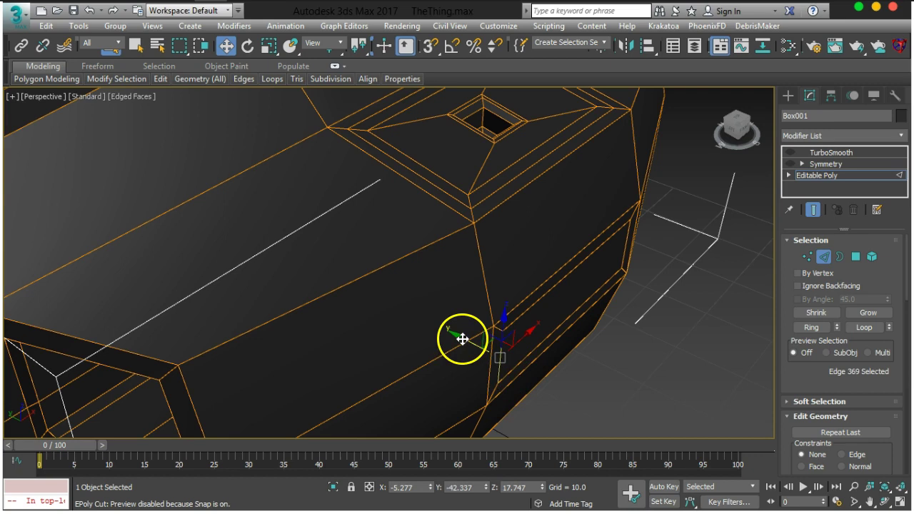
mouse_move(461, 339)
left_mouse_down()
mouse_move(431, 333)
mouse_move(463, 348)
left_mouse_up()
middle_click_drag(463, 348, 387, 295, "alt")
left_click(379, 288)
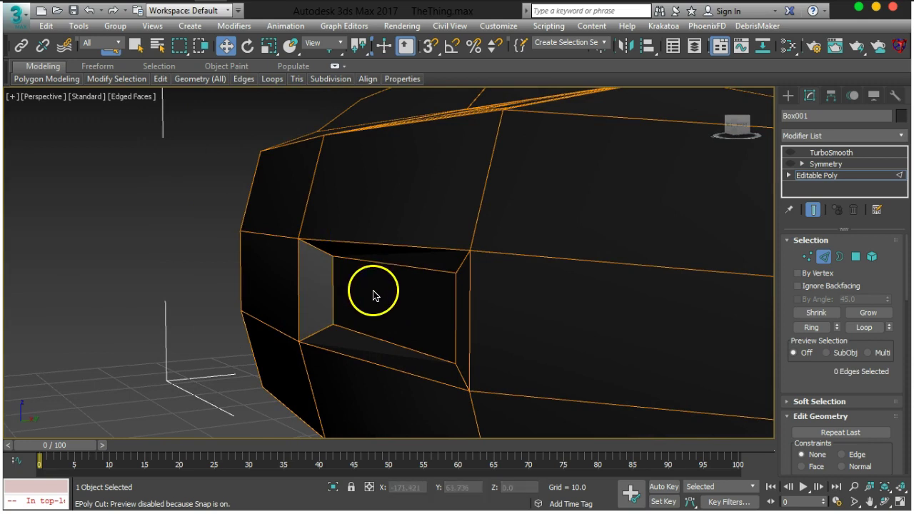
left_click_drag(362, 288, 380, 287)
- Show TurboSmooth and Symmetry to examine the smoothed side recess, and turn both off again
left_click(791, 153)
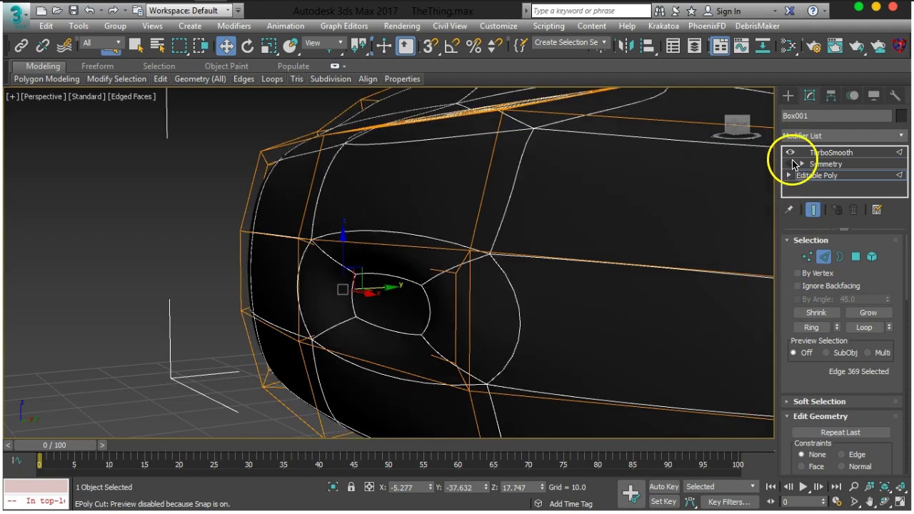
left_click(790, 164)
middle_click_drag(753, 231, 484, 295, "alt")
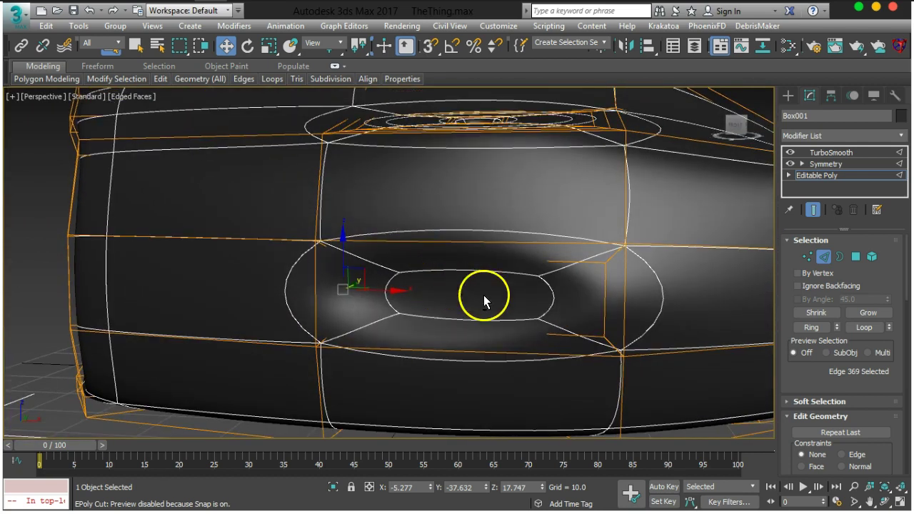
left_click(791, 152)
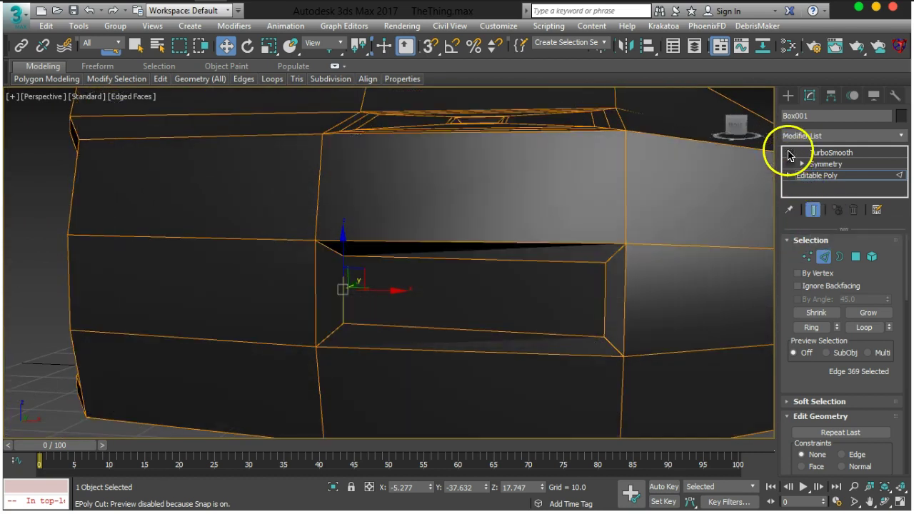
left_click(790, 164)
- Compare the recess's deep end with TurboSmooth on and off to see how its corners round
middle_click_drag(390, 292, 410, 265)
scroll(393, 255, "up", 3)
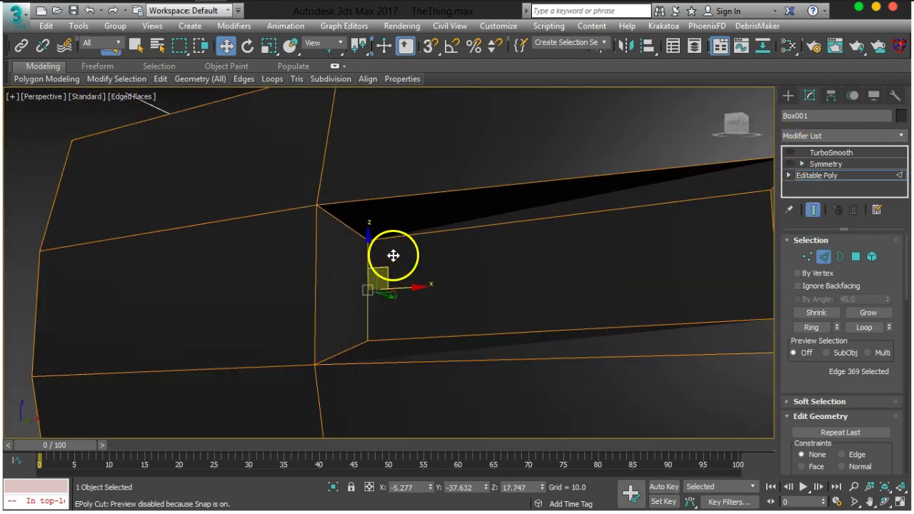
middle_click_drag(359, 246, 608, 256, "alt")
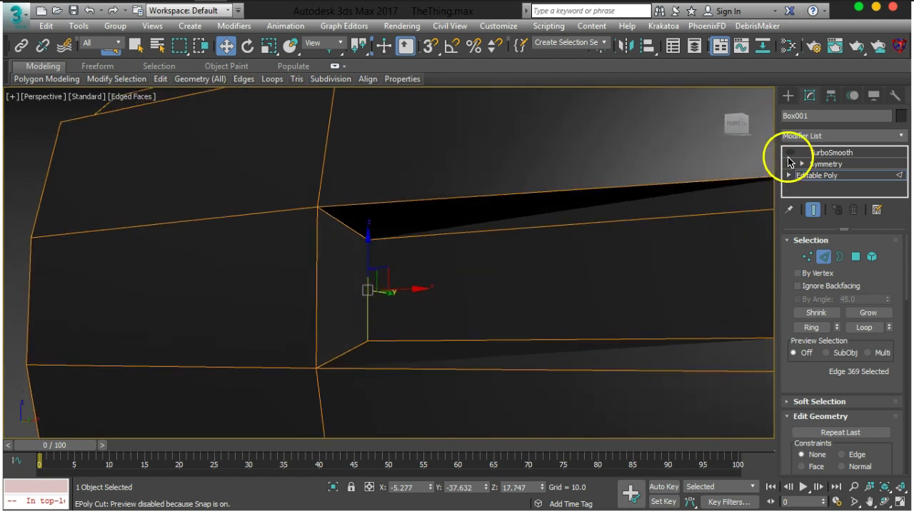
left_click(790, 153)
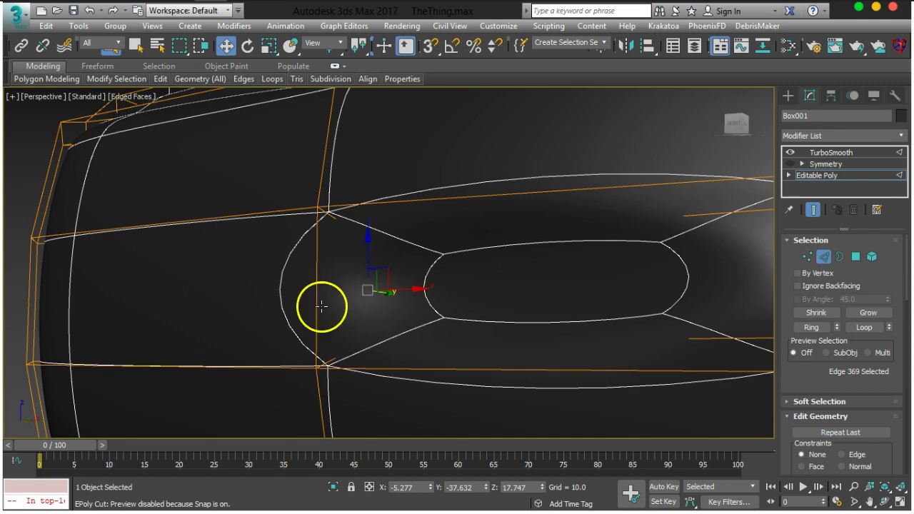
left_click(793, 154)
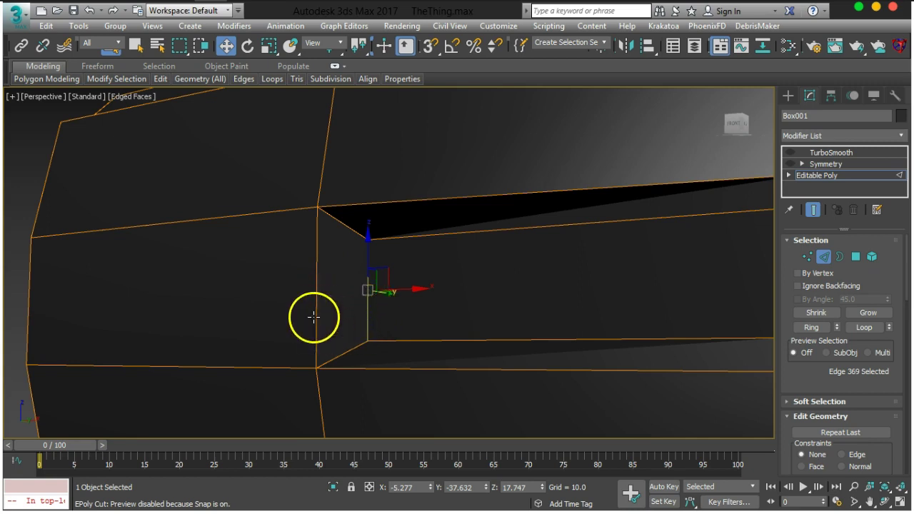
left_click(794, 154)
left_click(793, 154)
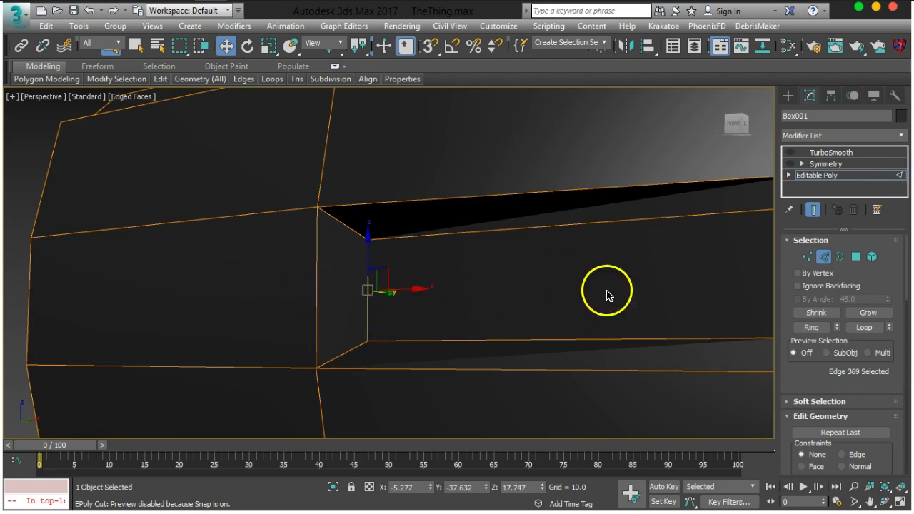
left_click(791, 154)
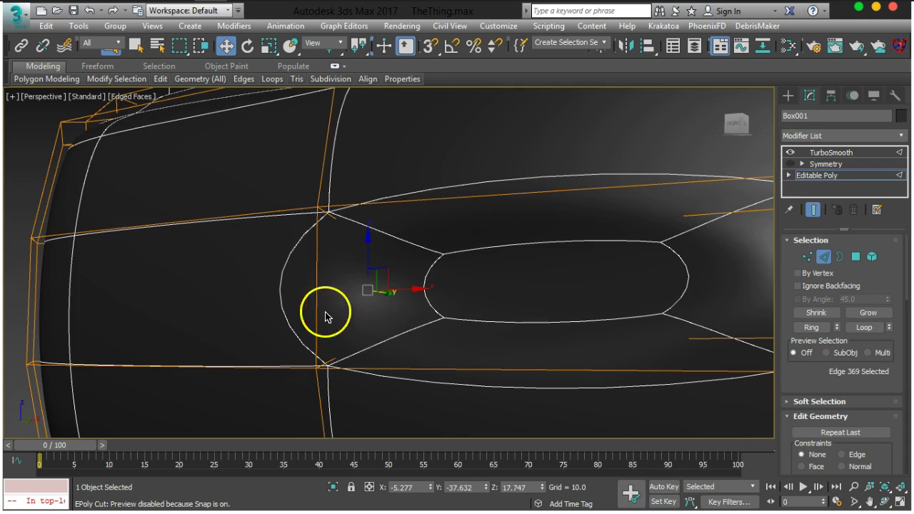
left_click(790, 153)
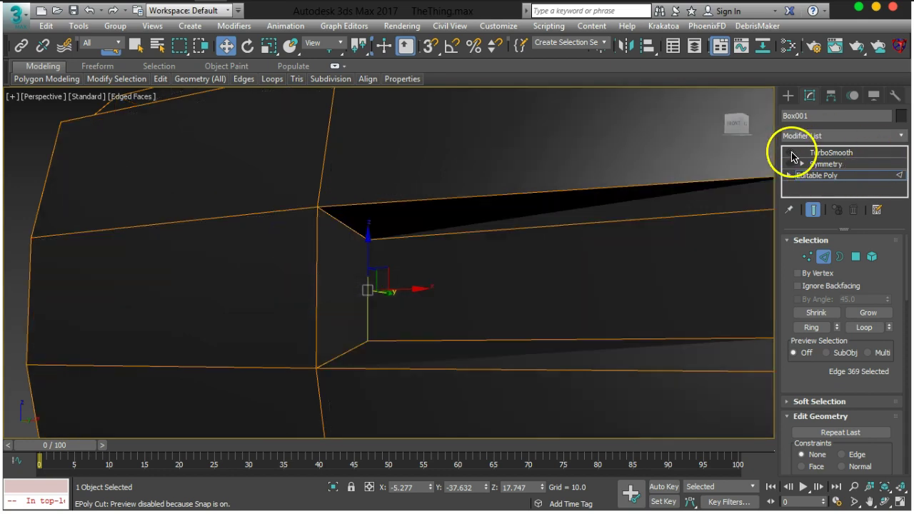
middle_click_drag(757, 208, 358, 320, "alt")
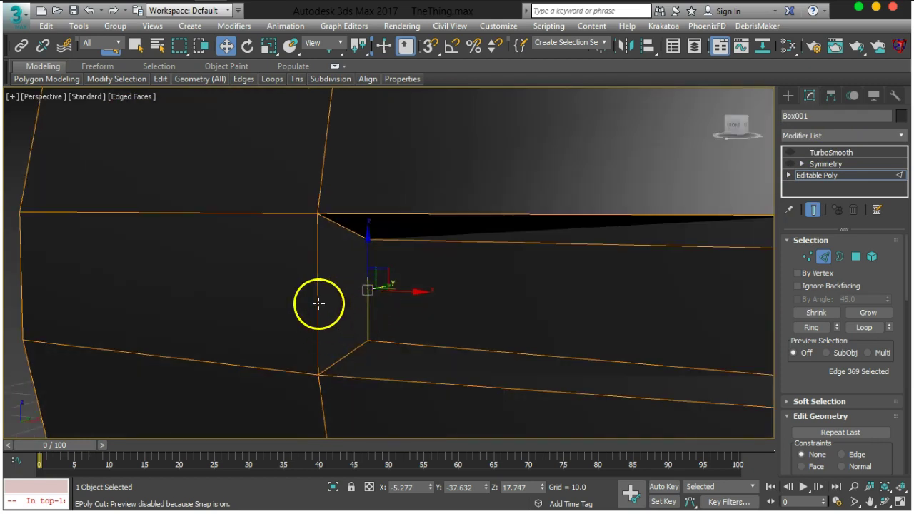
- Select the recess's four diagonal corner edges and try a Connect with one segment
middle_click_drag(384, 327, 397, 309, "alt")
middle_click_drag(493, 300, 422, 280)
scroll(415, 274, "down", 3)
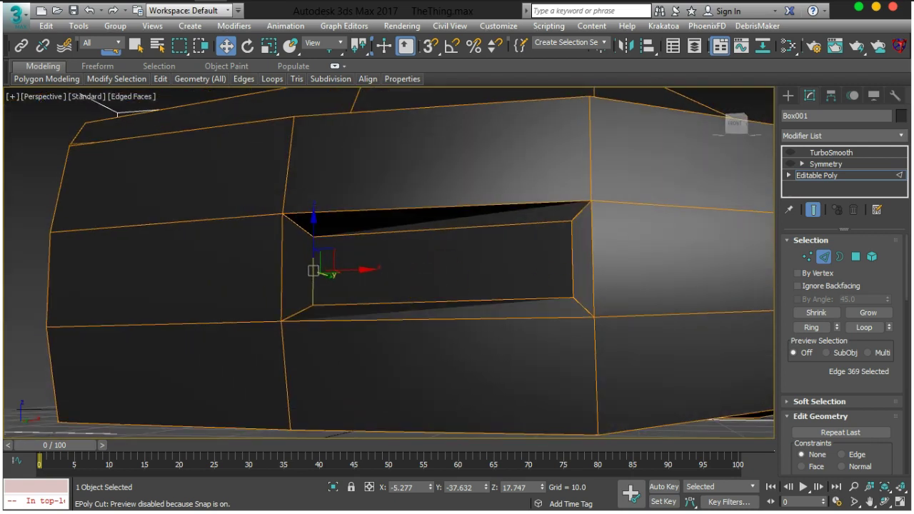
left_click(578, 213)
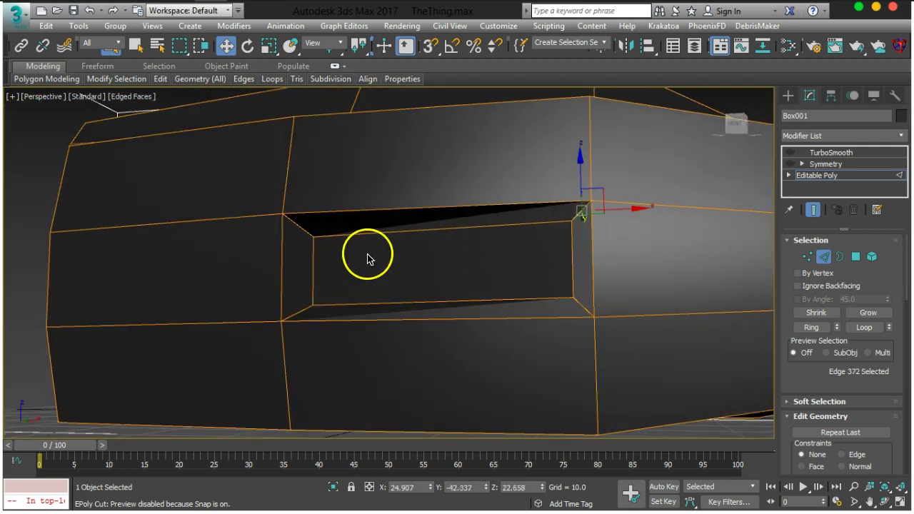
left_click_drag(305, 231, 307, 310)
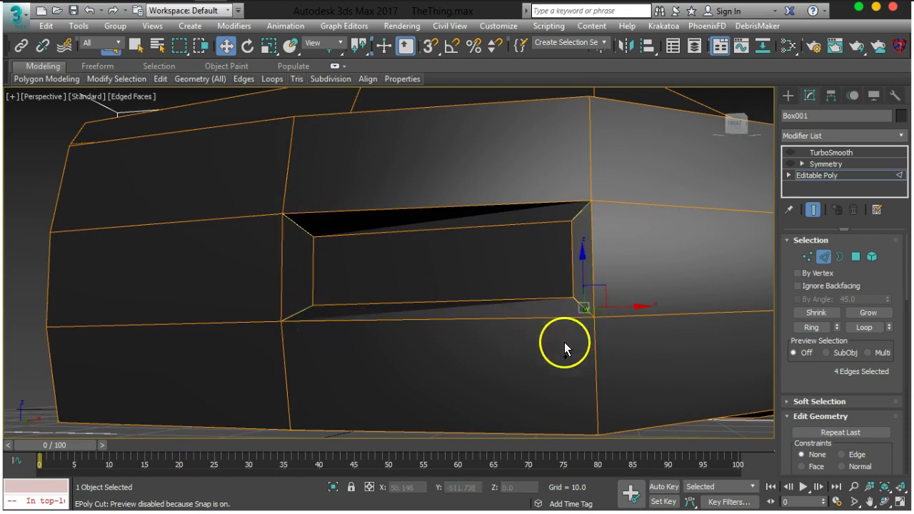
scroll(880, 328, "down", 10)
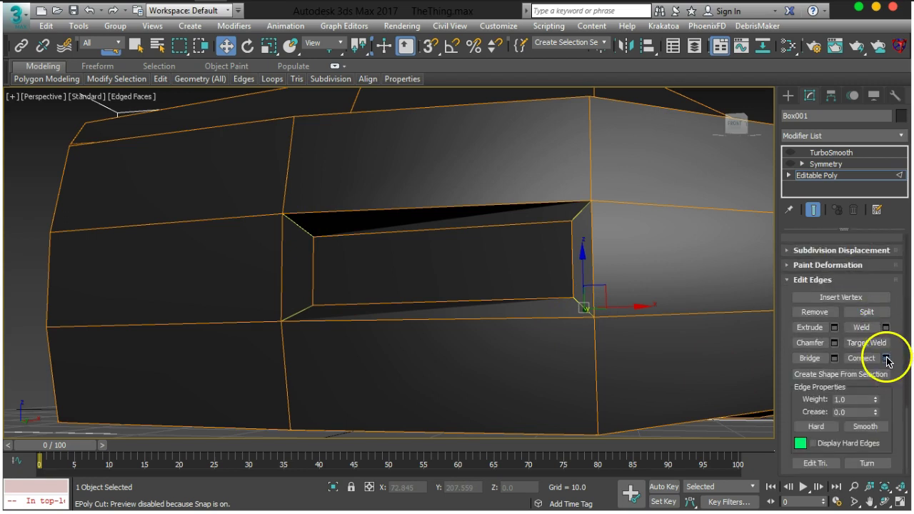
left_click(886, 358)
mouse_move(465, 276)
middle_mouse_down("alt")
mouse_move(409, 268)
mouse_move(446, 252)
mouse_move(454, 288)
middle_mouse_up("alt")
- Try a Connect slide of 82 toward the recess's floor, compare it under TurboSmooth, and cancel the Connect
left_click(790, 153)
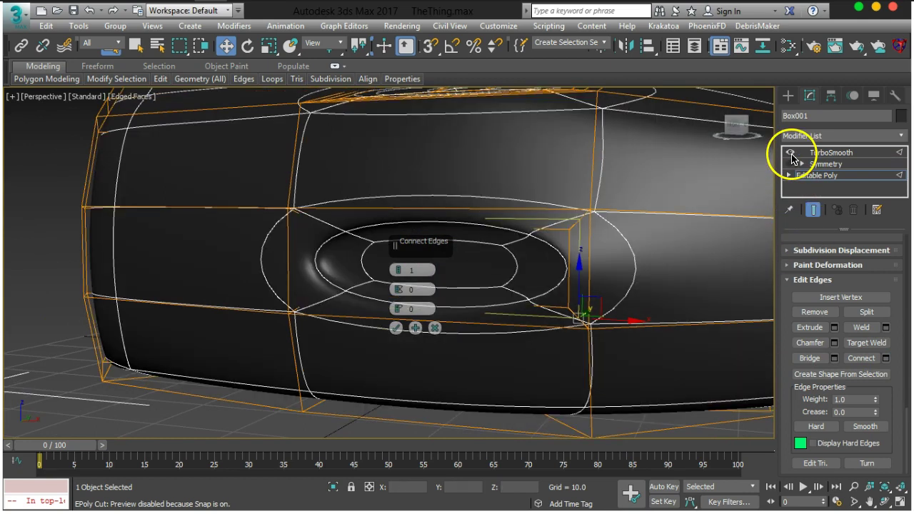
scroll(480, 355, "up", 8)
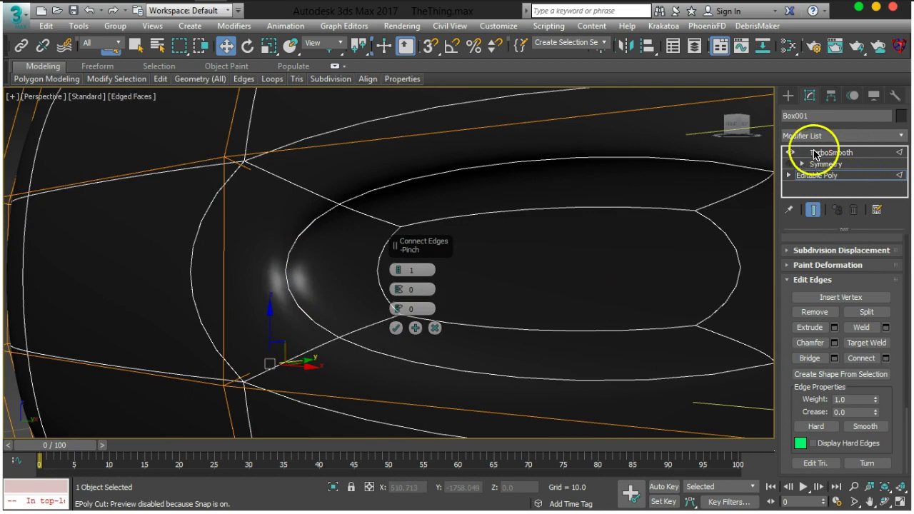
left_click(790, 153)
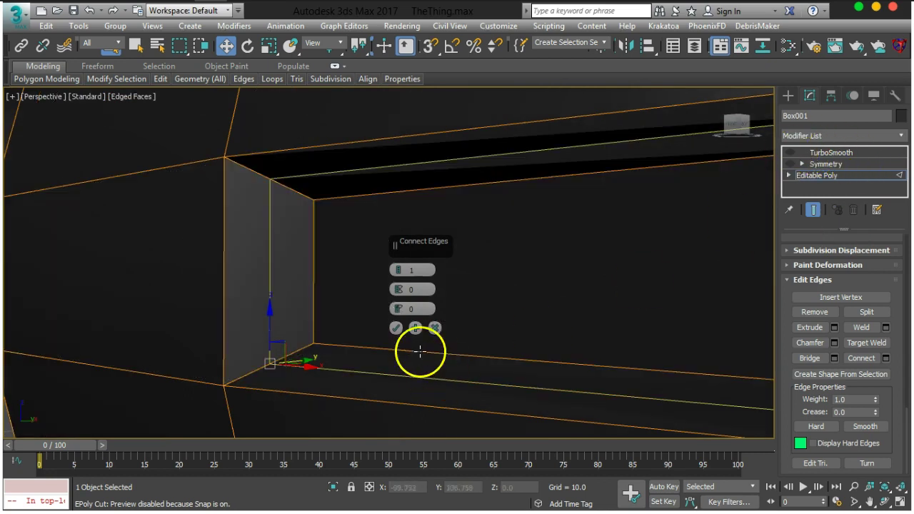
left_click_drag(399, 312, 405, 86)
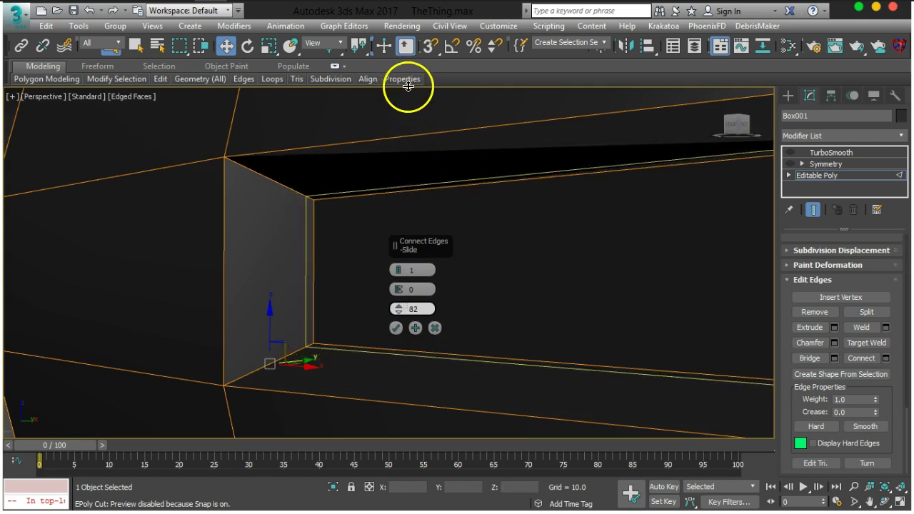
left_click(791, 153)
middle_click_drag(560, 293, 578, 294, "alt")
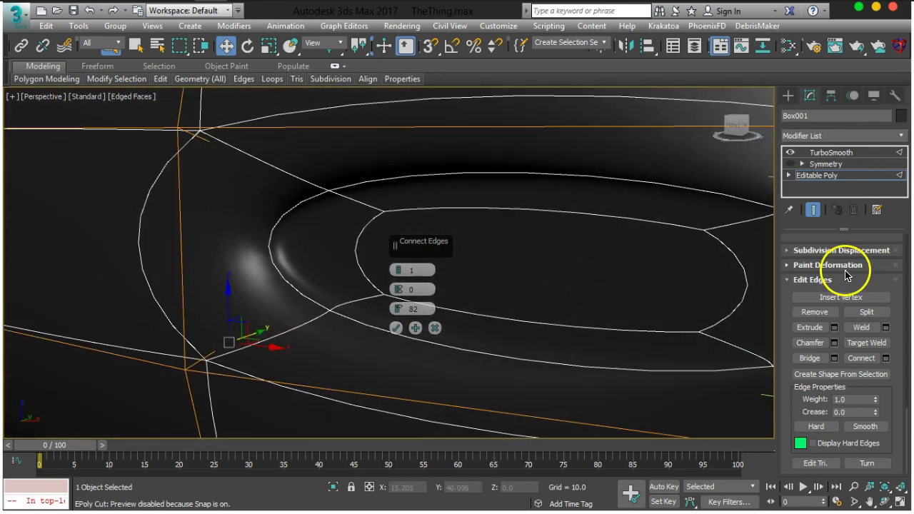
left_click(790, 152)
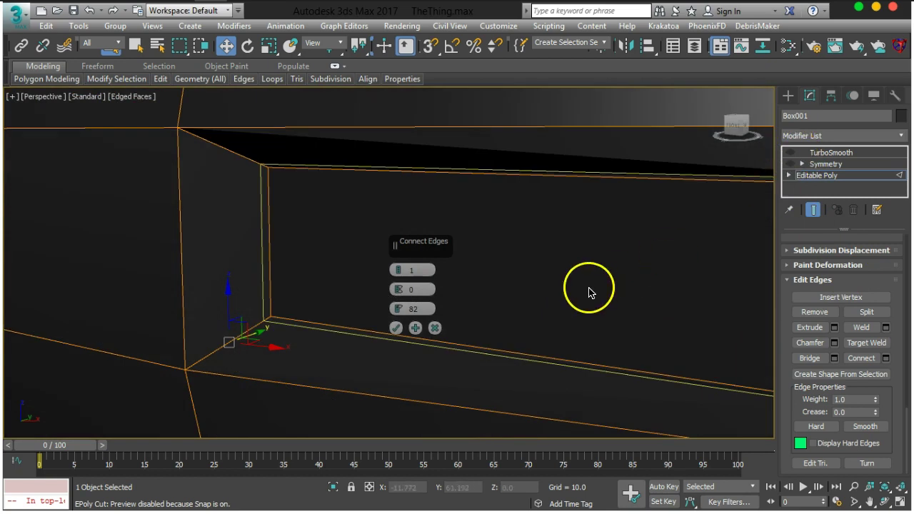
left_click(435, 328)
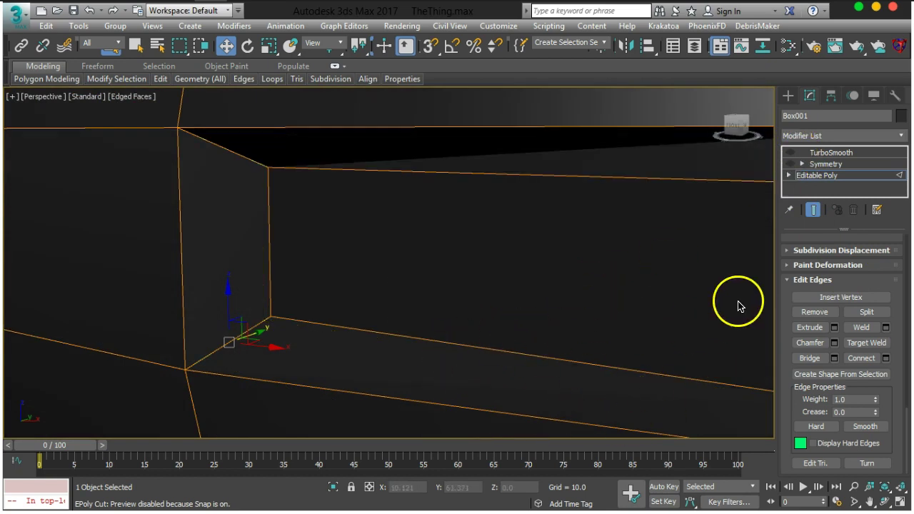
- Insert a Swift Loop edge loop around the side recess's inner walls, close to its floor
left_click(337, 68)
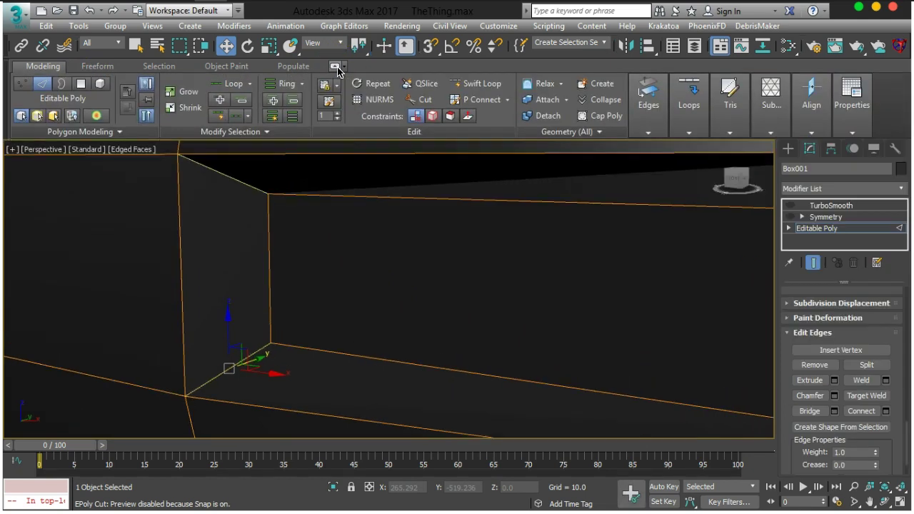
left_click(468, 84)
middle_click_drag(393, 359, 368, 320, "alt")
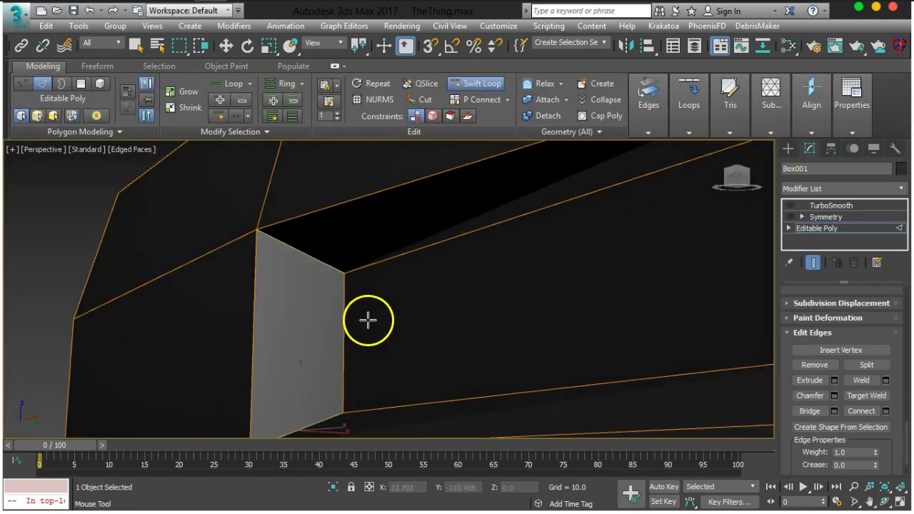
left_click(334, 269)
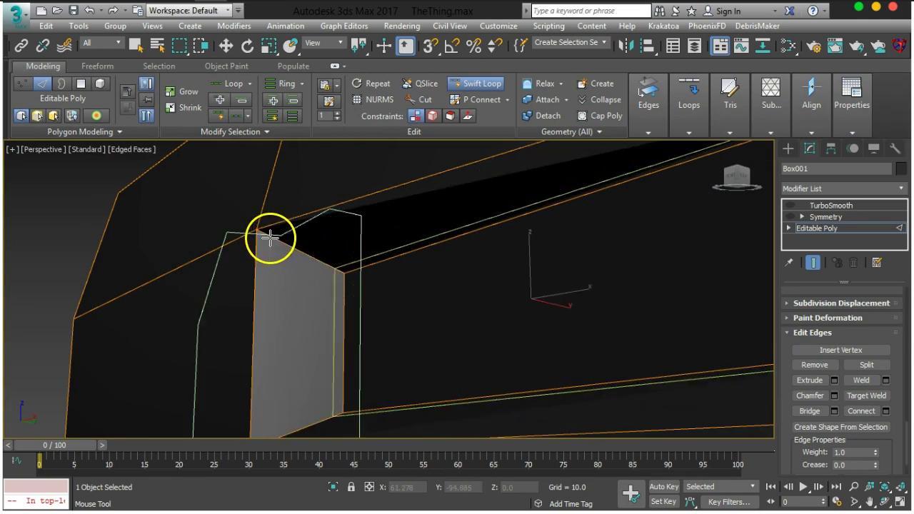
- Insert a second Swift Loop edge loop around the recess's inner walls, close to its opening
middle_click_drag(271, 238, 396, 295, "alt")
middle_click_drag(567, 315, 274, 272)
middle_click_drag(31, 304, 108, 307)
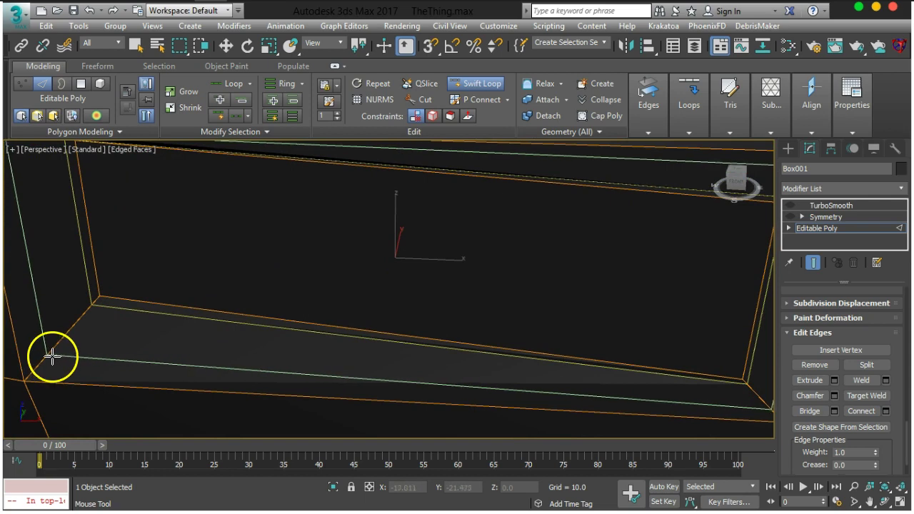
middle_click_drag(53, 362, 43, 368, "alt")
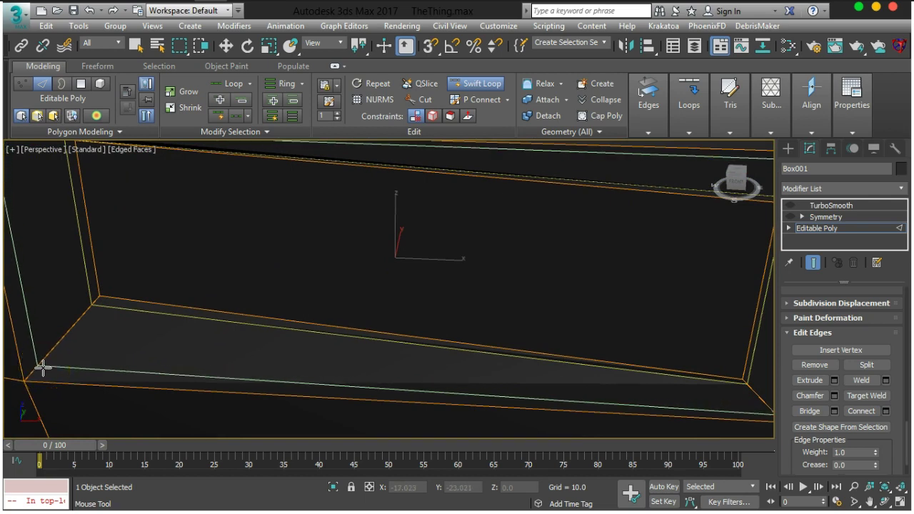
left_click(43, 368)
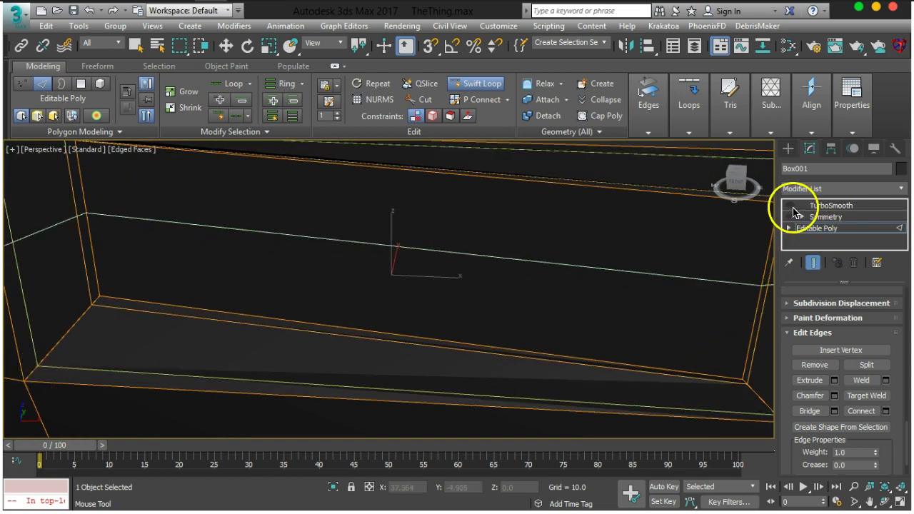
- Leave Swift Loop and show TurboSmooth and Symmetry to examine the tightened side recess against the unsmoothed mesh
left_click(790, 205)
middle_click_drag(613, 291, 475, 317, "alt")
scroll(466, 297, "down", 6)
left_click(134, 47)
key("w")
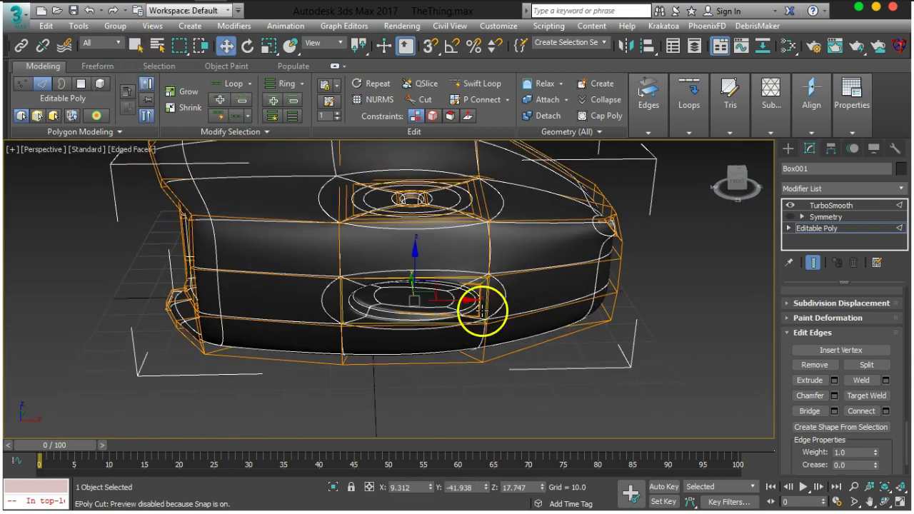
left_click(815, 264)
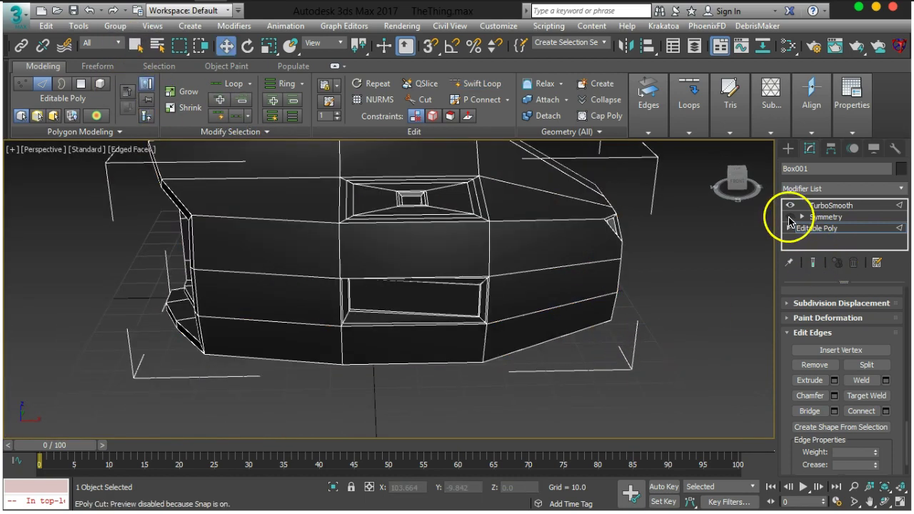
left_click(811, 263)
middle_click_drag(652, 319, 667, 306, "alt")
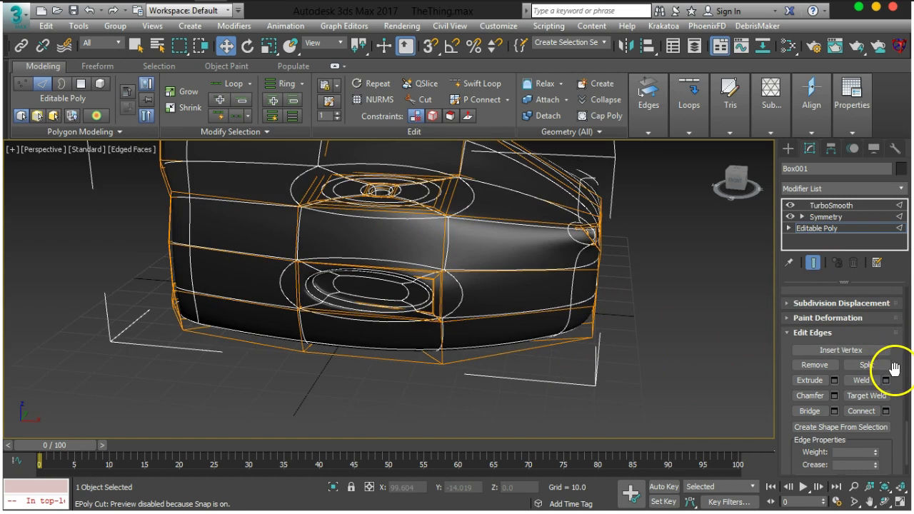
- Leave Edge level and examine the smoothed, mirrored model from several sides, deselected and reselected
scroll(894, 433, "up", 10)
scroll(897, 431, "up", 5)
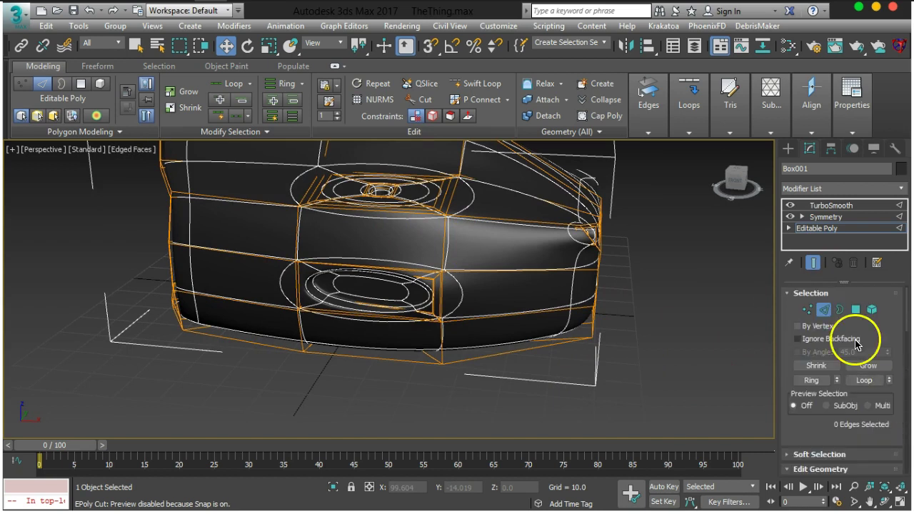
left_click(823, 309)
left_click(581, 409)
middle_click_drag(580, 408, 465, 321, "alt")
left_click(430, 302)
left_click(464, 321)
middle_click_drag(403, 320, 550, 298, "alt")
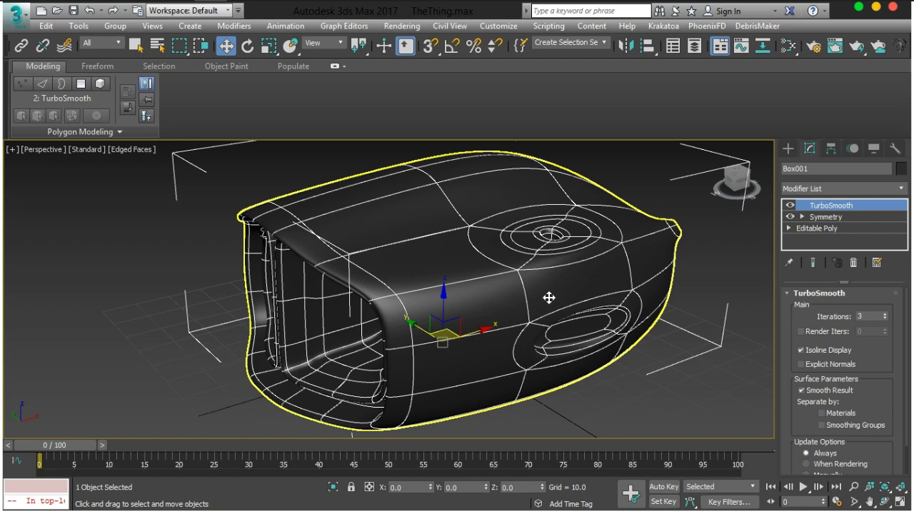
middle_click_drag(550, 298, 766, 341, "alt")
mouse_move(898, 366)
left_mouse_down()
mouse_move(884, 334)
mouse_move(886, 368)
left_mouse_up()
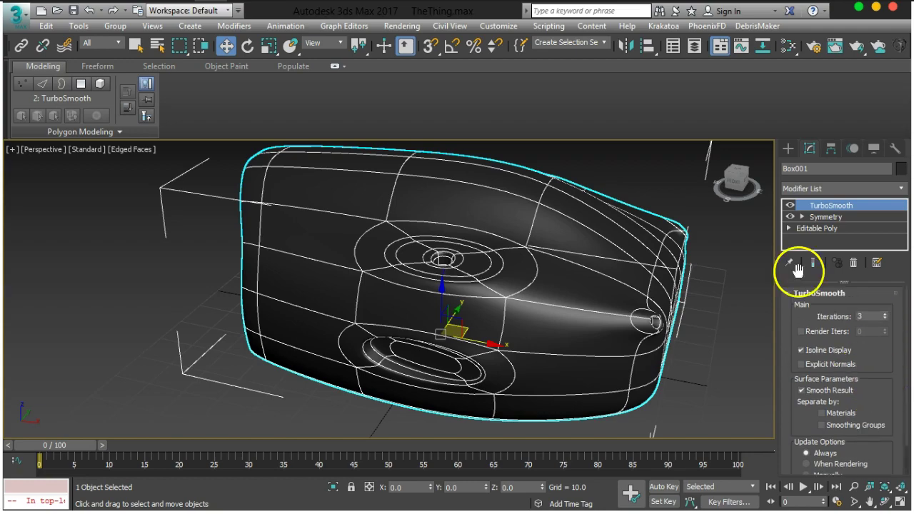
middle_click_drag(471, 336, 616, 353, "alt")
left_click(259, 408)
left_click(495, 309)
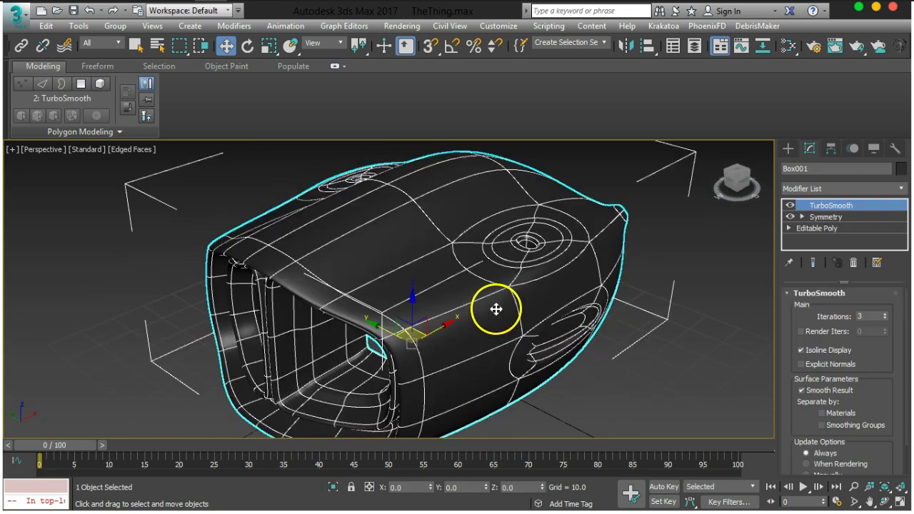
- Hide TurboSmooth and select the top polygon and the adjoining side polygon between the open end and the holes
left_click(789, 206)
left_click(816, 228)
middle_click_drag(530, 322, 495, 330, "alt")
scroll(551, 341, "up", 5)
left_click(856, 309)
left_click(390, 259)
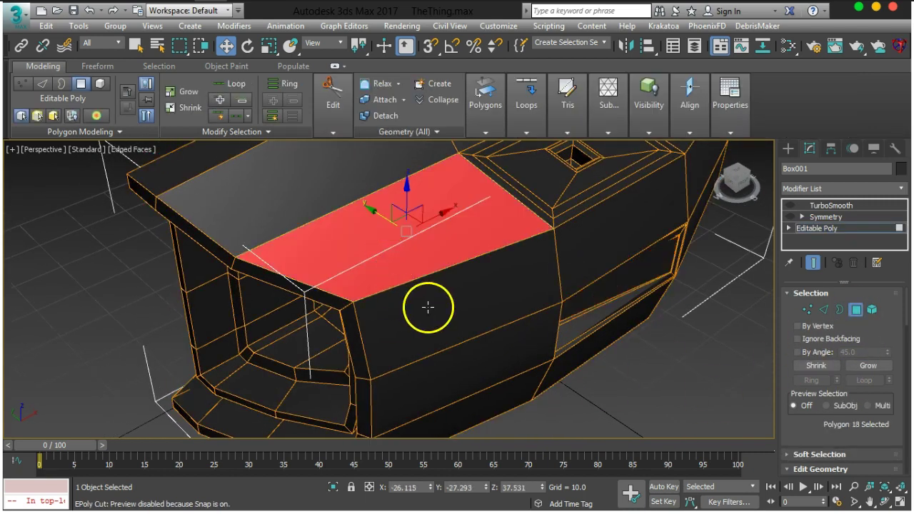
left_click(427, 315, "ctrl")
- Inset the two selected polygons as a group by 2.01
middle_click_drag(431, 327, 438, 325, "alt")
scroll(870, 460, "down", 10)
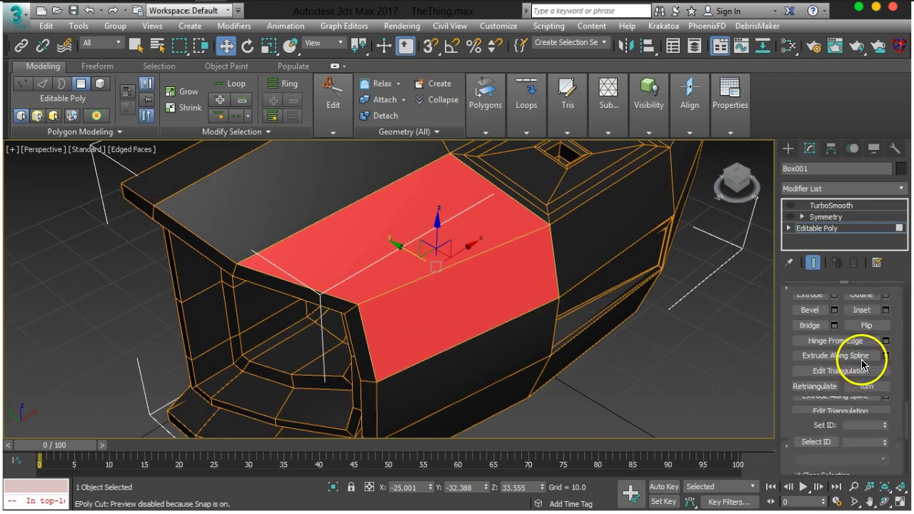
left_click(886, 310)
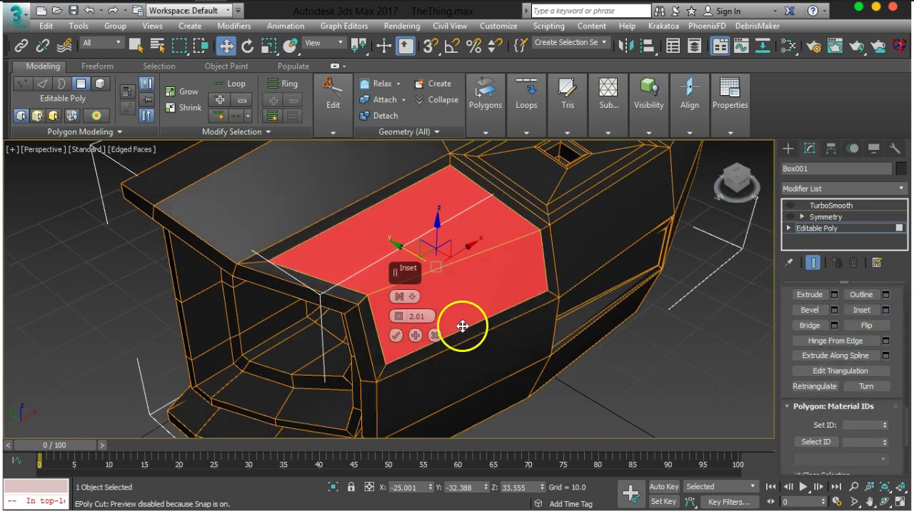
mouse_move(463, 310)
middle_mouse_down("alt")
mouse_move(393, 279)
mouse_move(458, 253)
mouse_move(490, 286)
mouse_move(463, 304)
middle_mouse_up("alt")
scroll(490, 278, "up", 4)
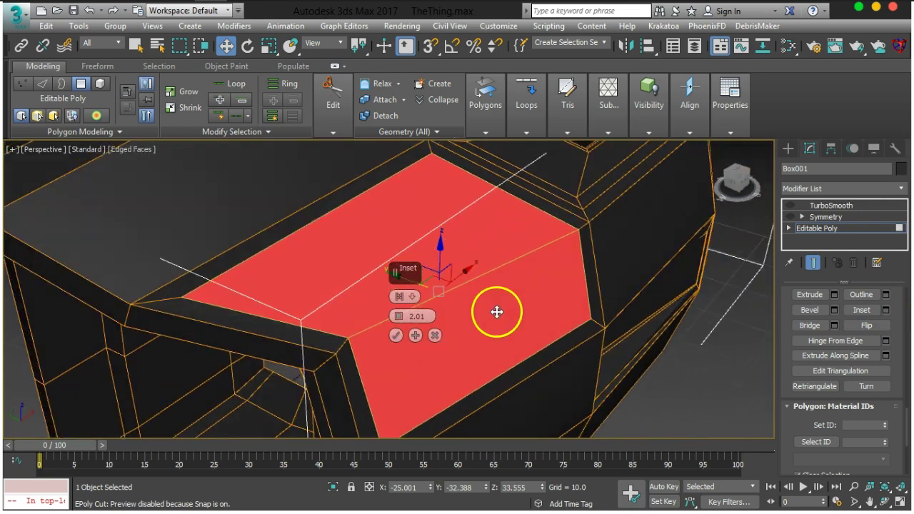
left_click(397, 337)
middle_click_drag(398, 339, 503, 356, "alt")
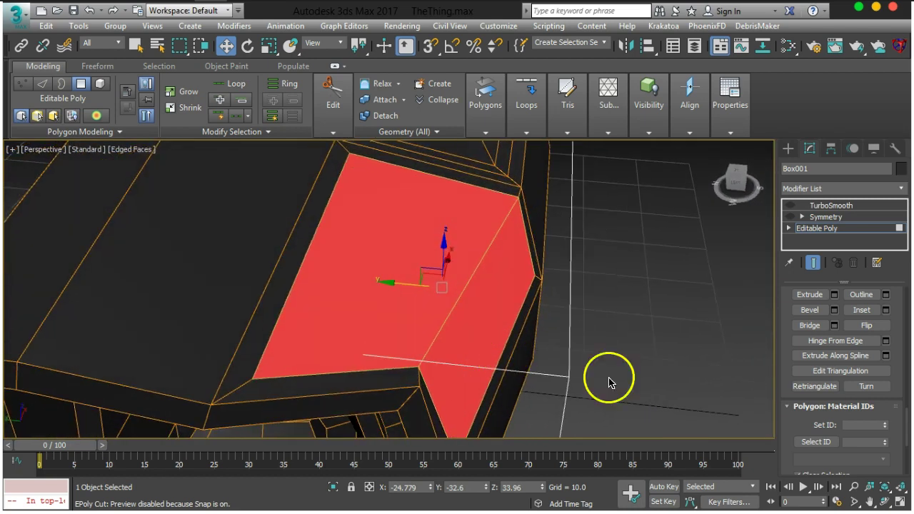
left_click_drag(895, 358, 898, 364)
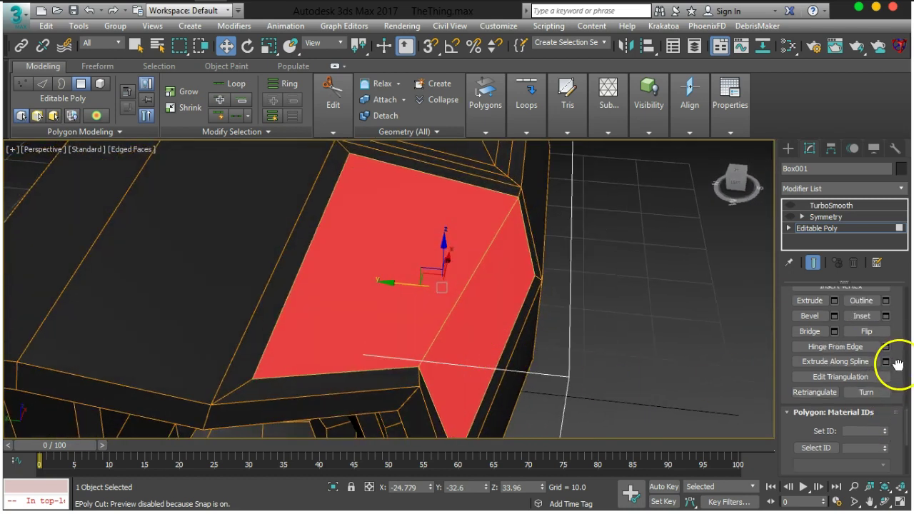
left_click(834, 301)
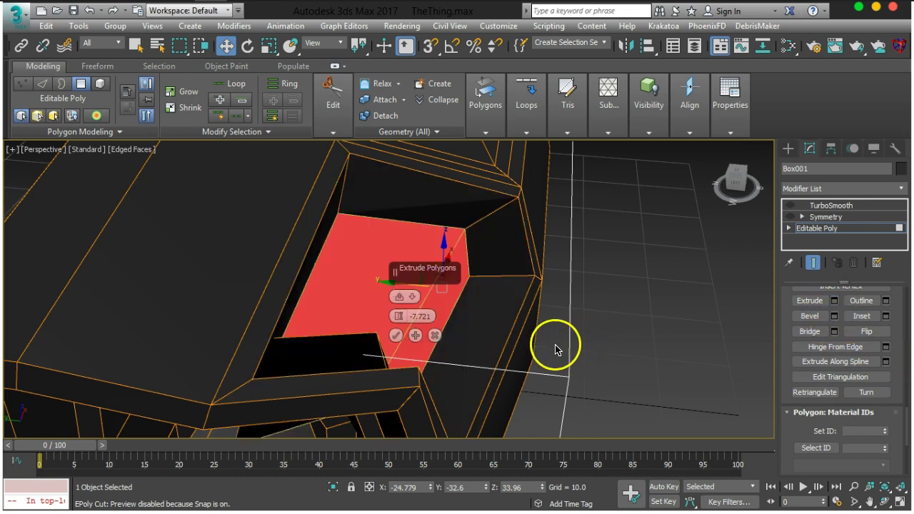
middle_click_drag(556, 343, 544, 341, "alt")
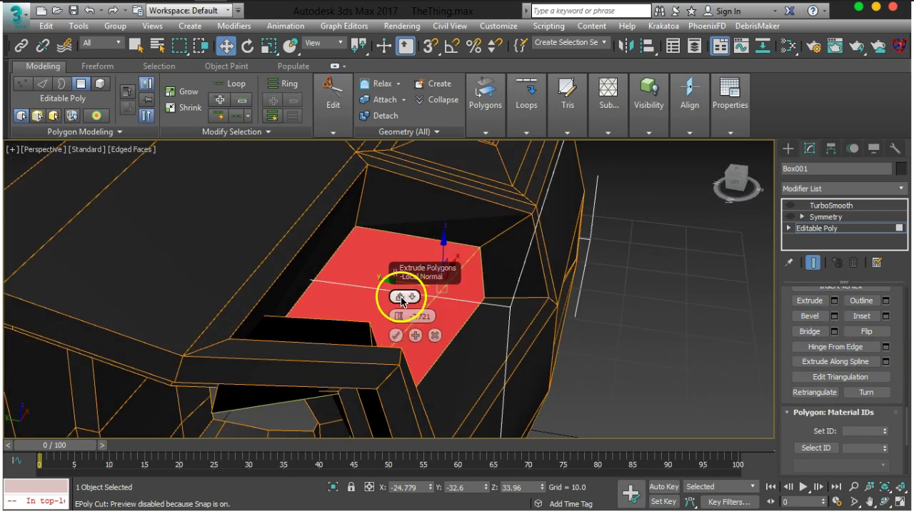
left_click_drag(402, 318, 398, 276)
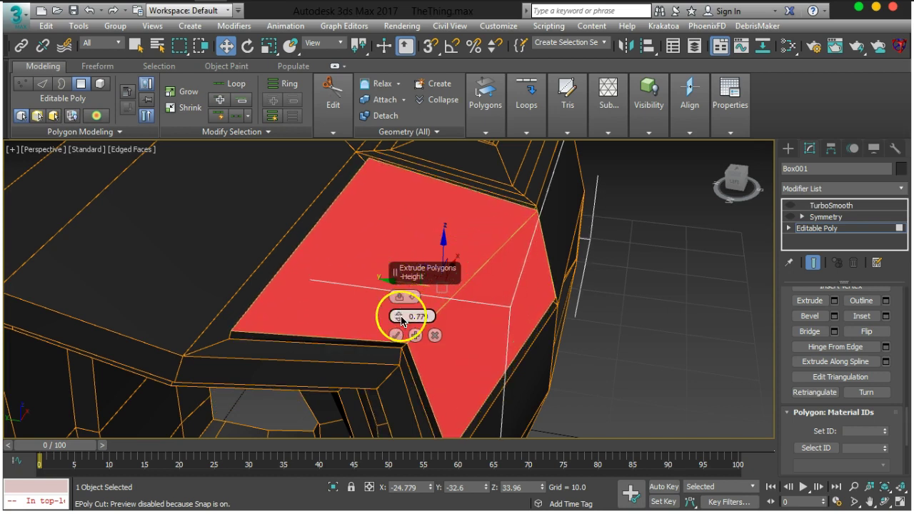
left_click(435, 335)
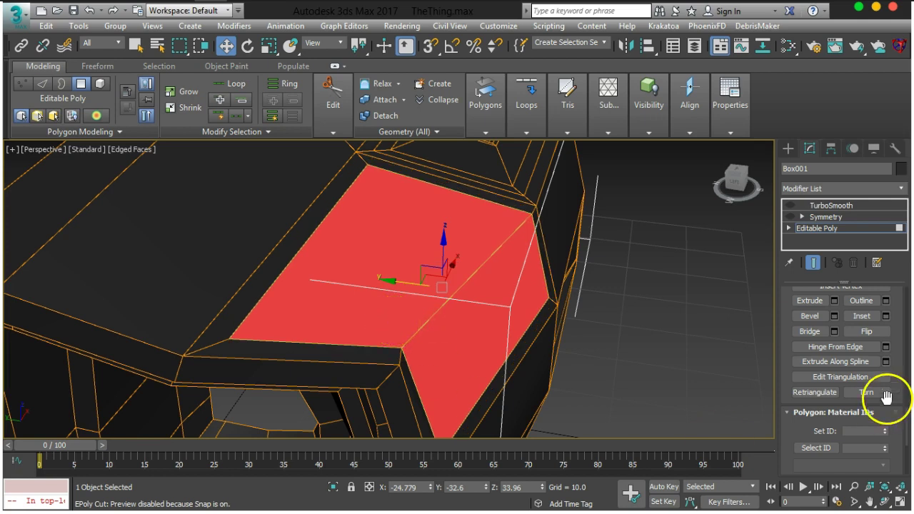
- Extrude the two inset polygons outward by 0.779, and extrude them again by about 2
left_click(834, 300)
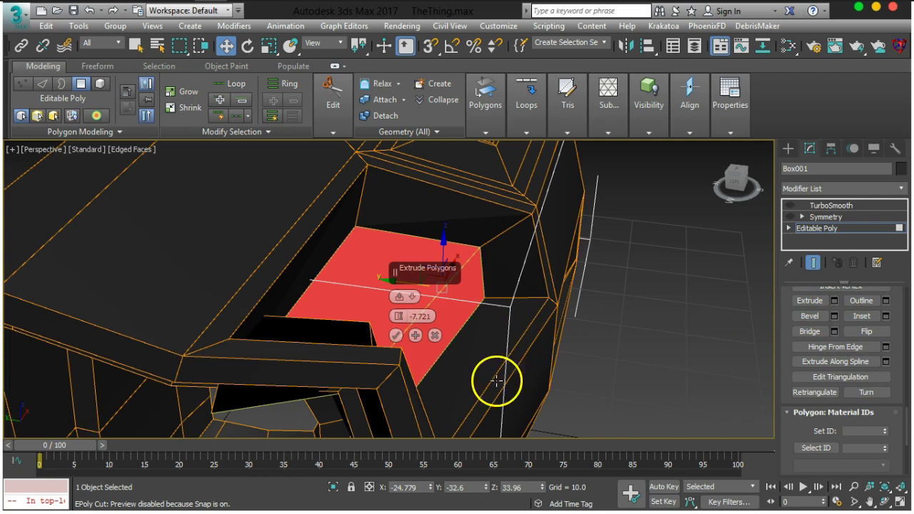
left_click_drag(400, 321, 395, 276)
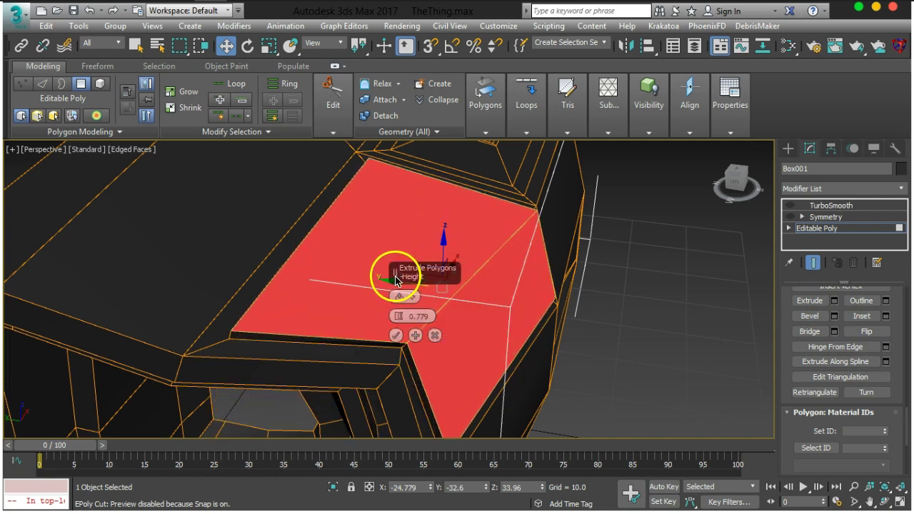
left_click(417, 336)
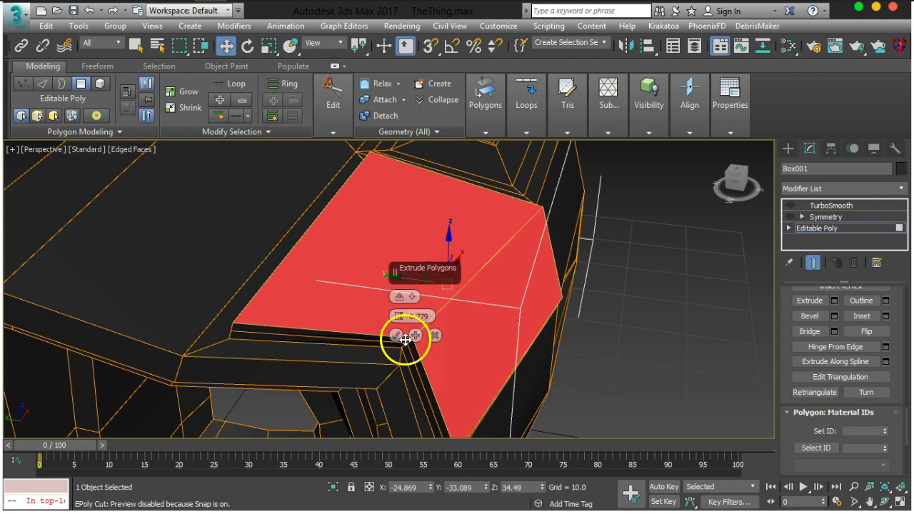
mouse_move(400, 319)
left_mouse_down()
mouse_move(401, 306)
mouse_move(398, 325)
left_mouse_up()
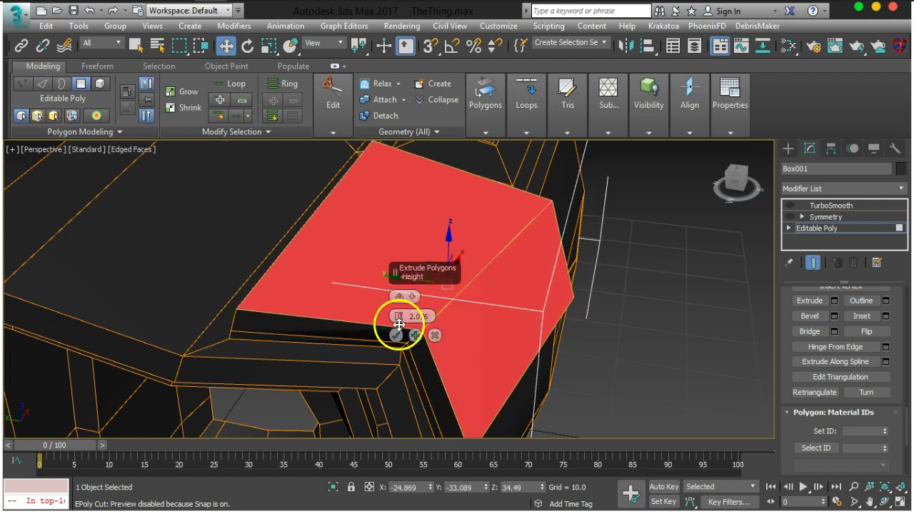
left_click(396, 335)
middle_click_drag(395, 333, 629, 357, "alt")
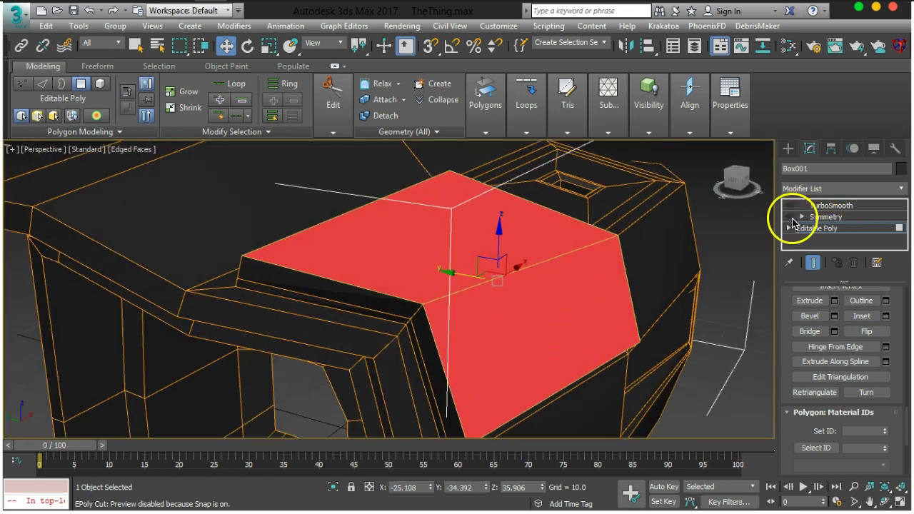
- Show TurboSmooth and Symmetry to examine how the raised panel smooths
left_click(790, 206)
middle_click_drag(389, 355, 764, 289, "alt")
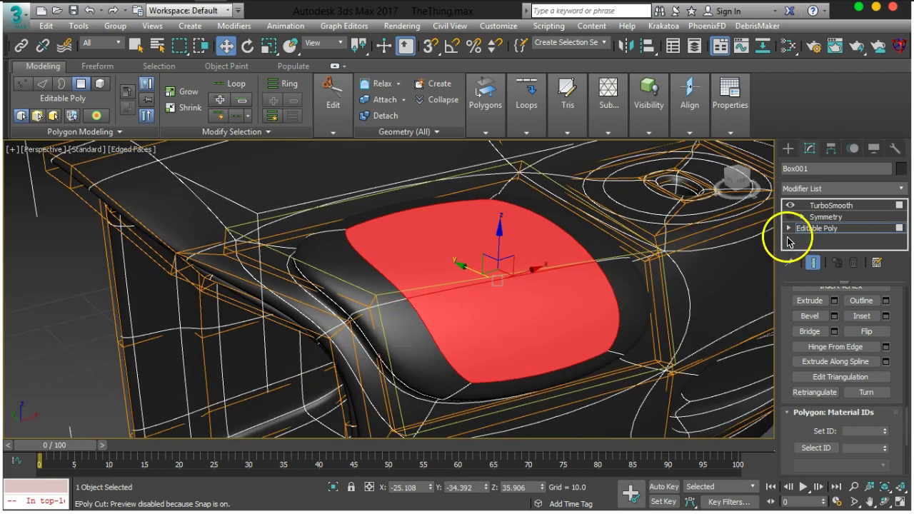
left_click(790, 216)
left_click_drag(901, 299, 902, 410)
scroll(901, 410, "up", 10)
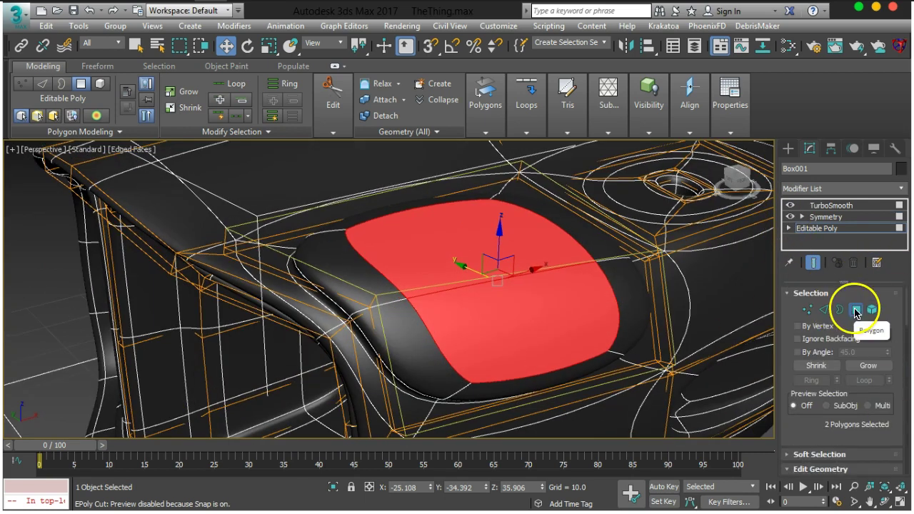
- Leave Polygon level and inspect the smoothed raised panel up close, with the model deselected and reselected
left_click(856, 311)
middle_click_drag(576, 331, 412, 316)
scroll(413, 316, "down", 4)
left_click(588, 398)
middle_click_drag(588, 399, 516, 281, "alt")
scroll(520, 292, "up", 2)
scroll(520, 292, "up", 2)
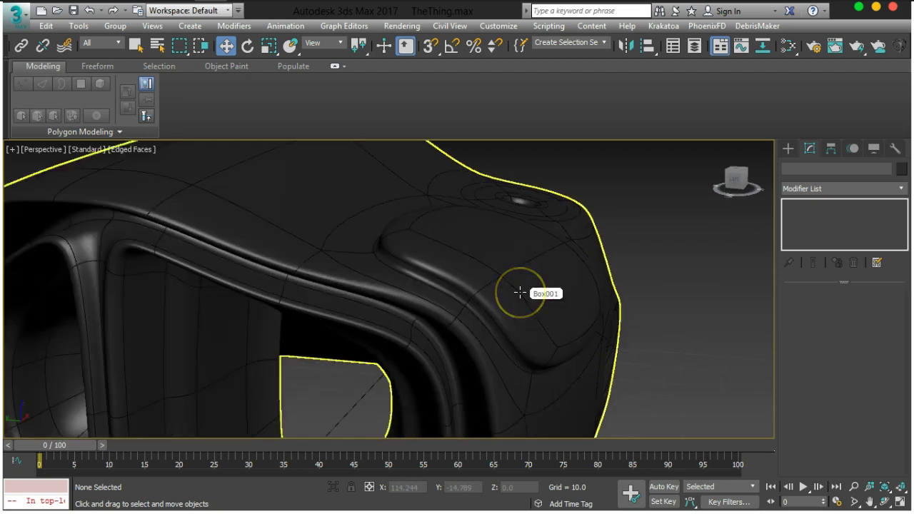
left_click(527, 294)
scroll(518, 278, "up", 4)
middle_click_drag(558, 236, 560, 235)
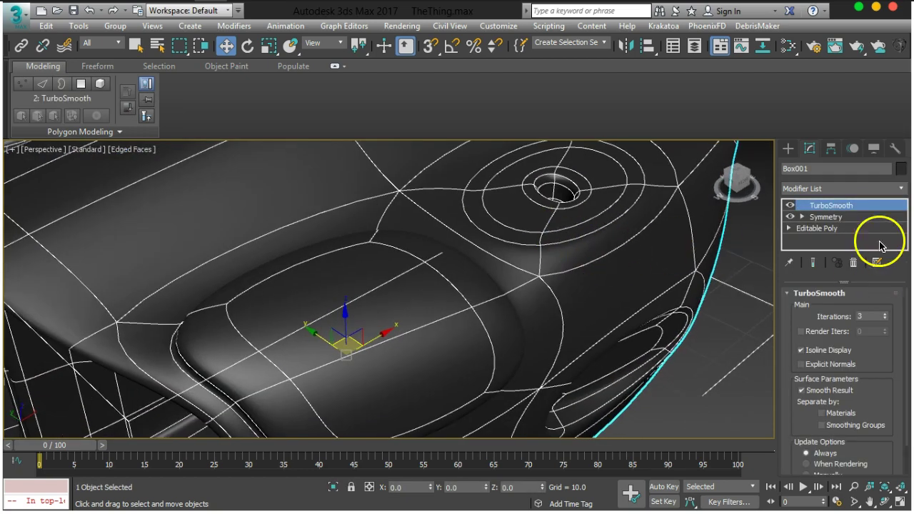
- Return to the Editable Poly's Polygon level and inset the two selected side-panel polygons as a group
left_click(815, 228)
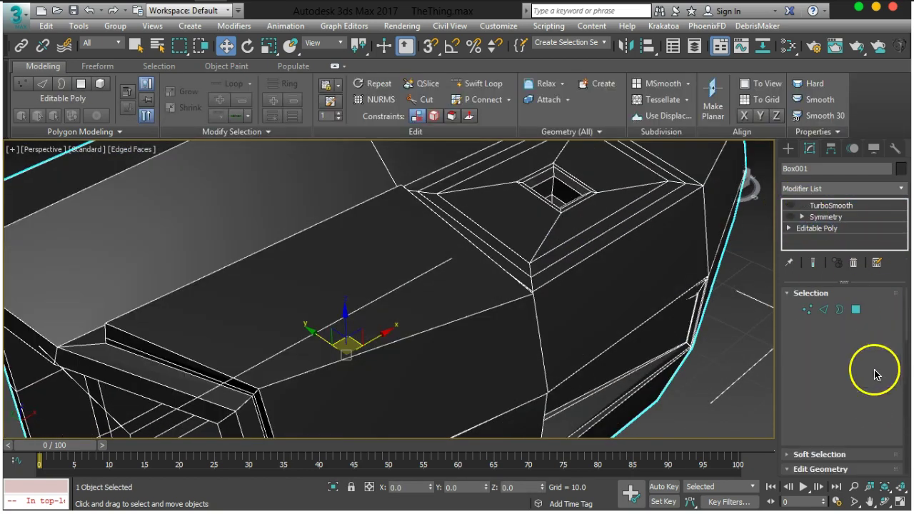
left_click(856, 311)
middle_click_drag(480, 296, 489, 316, "alt")
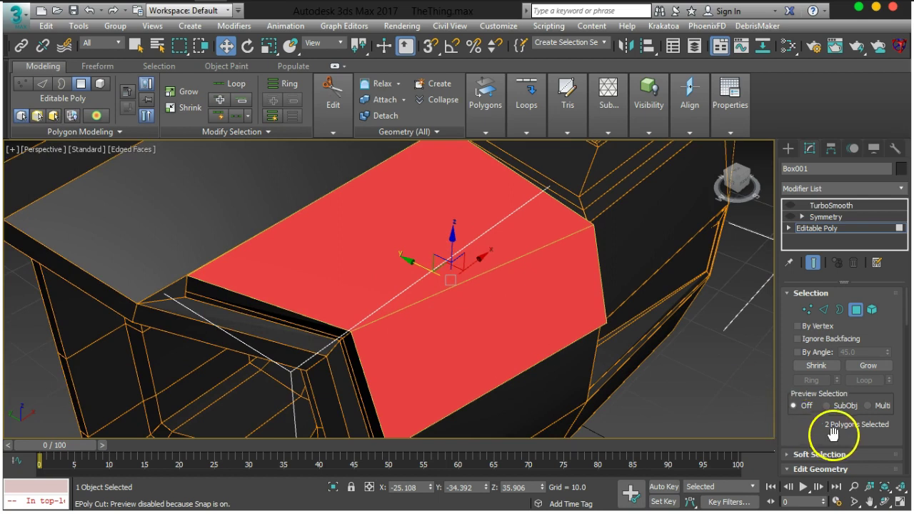
scroll(829, 343, "down", 10)
scroll(829, 346, "up", 10)
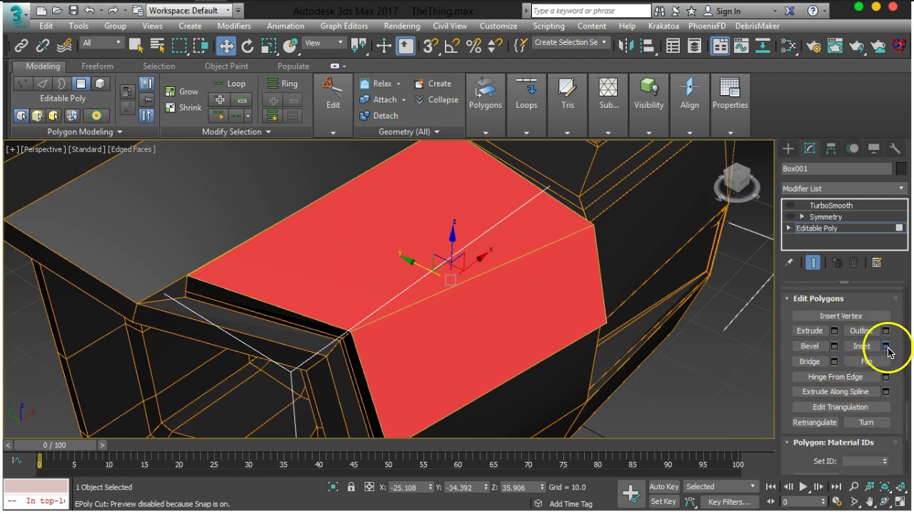
left_click(885, 346)
left_click(395, 336)
middle_click_drag(420, 345, 452, 290, "alt")
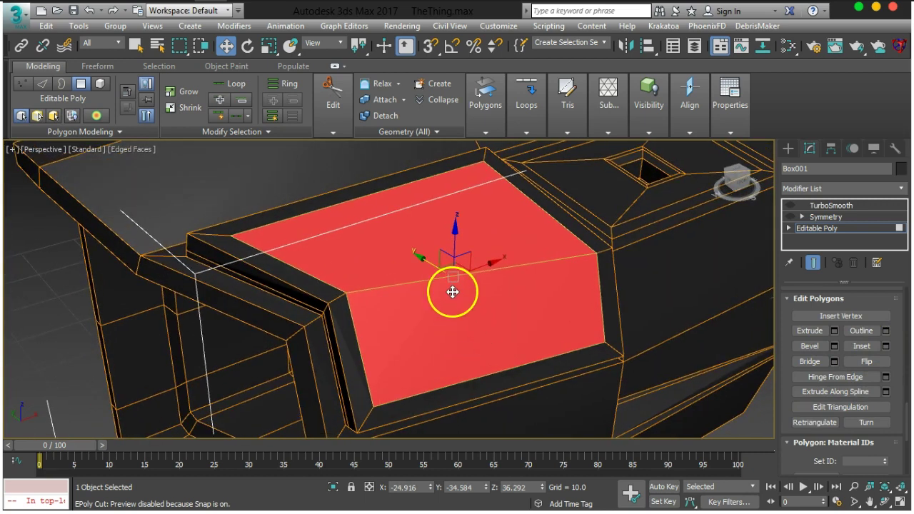
- Try reshaping the two inset polygons into a hexagon and scaling it down, and undo both operations
left_click(898, 49)
middle_click_drag(493, 286, 453, 290, "alt")
middle_click_drag(525, 279, 530, 285, "alt")
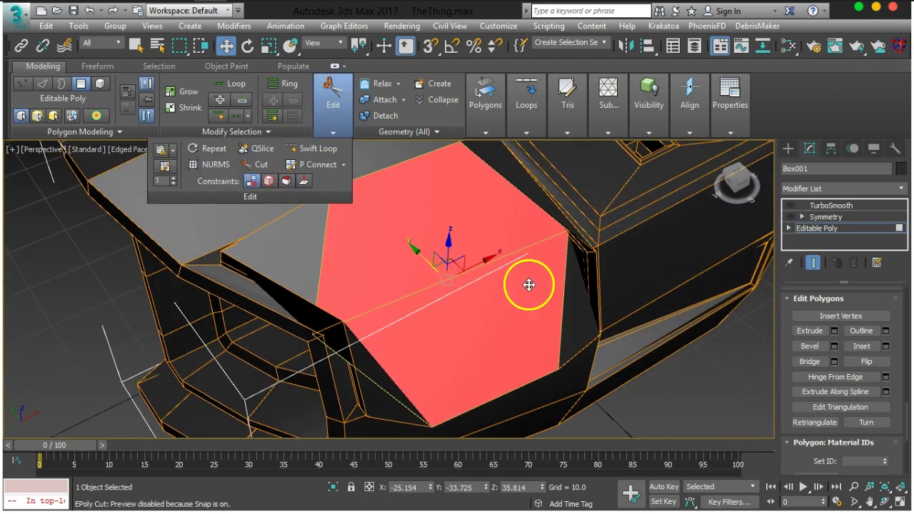
left_click(271, 51)
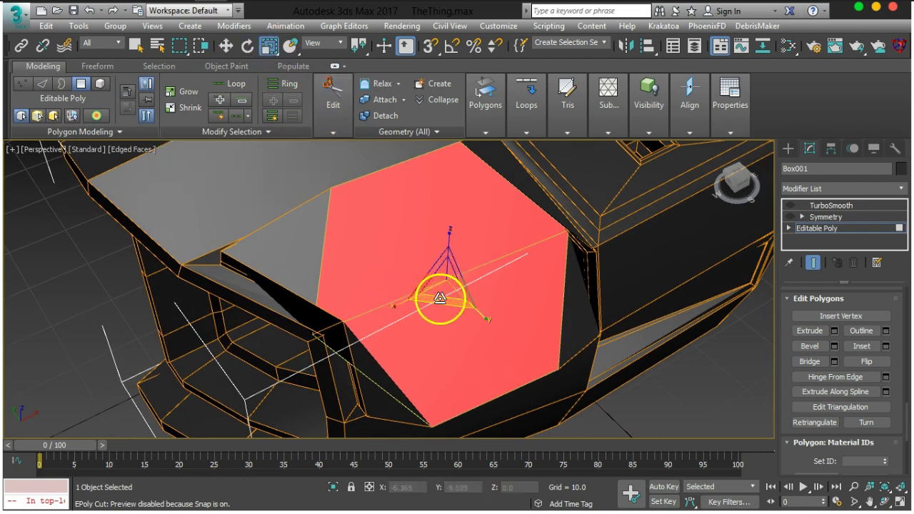
left_click_drag(438, 282, 413, 355)
middle_click_drag(412, 355, 546, 357, "alt")
scroll(501, 295, "up", 3)
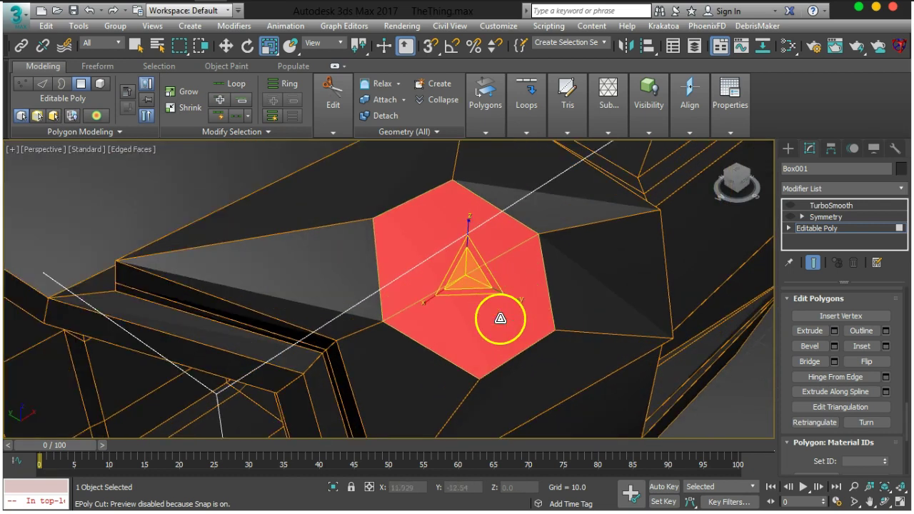
middle_click_drag(501, 318, 502, 320, "alt")
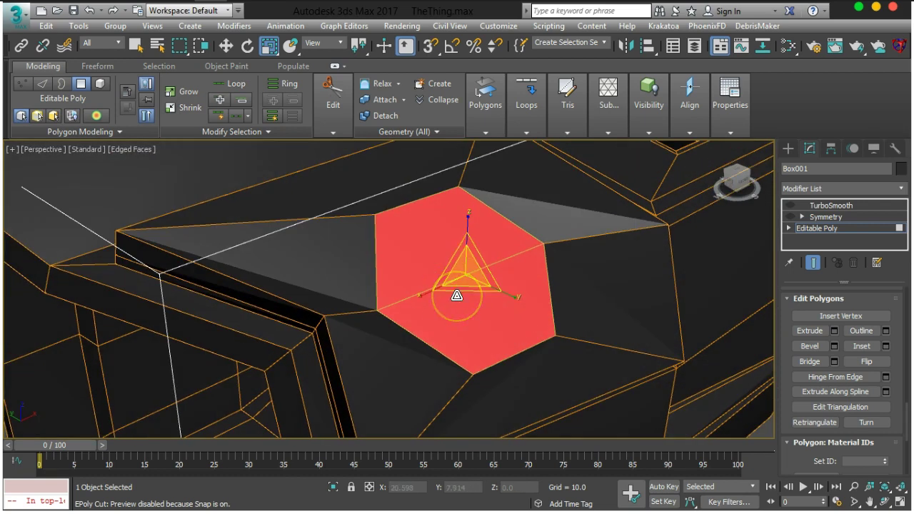
key("ctrl+z")
key("ctrl+z")
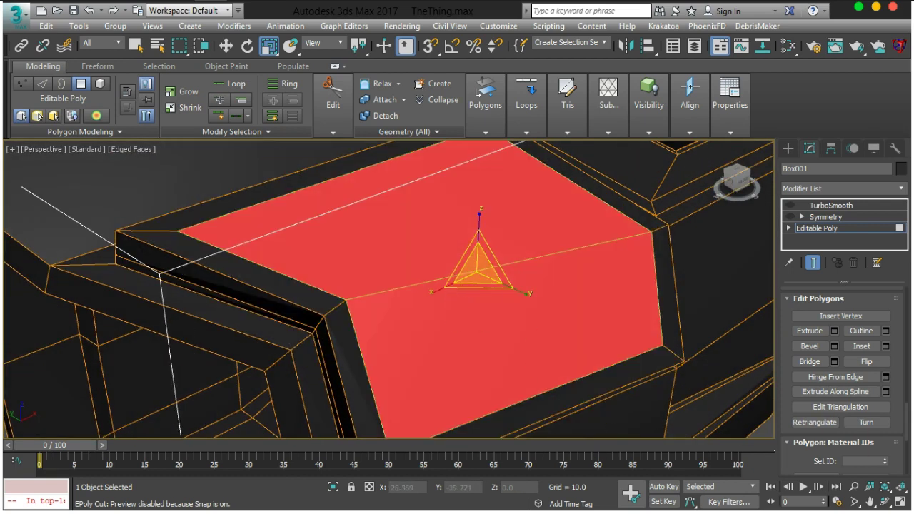
- Set the Edit Geometry constraint to Face
scroll(904, 351, "down", 4)
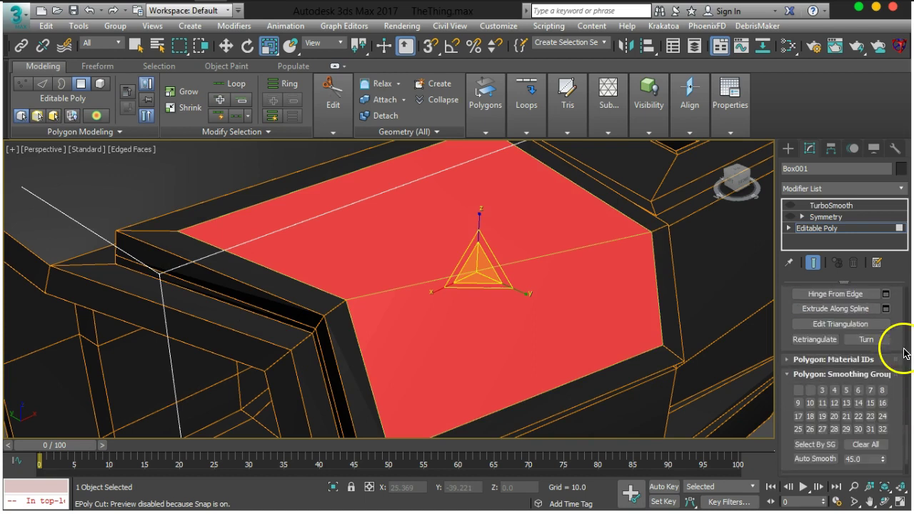
scroll(905, 351, "up", 4)
scroll(905, 351, "down", 2)
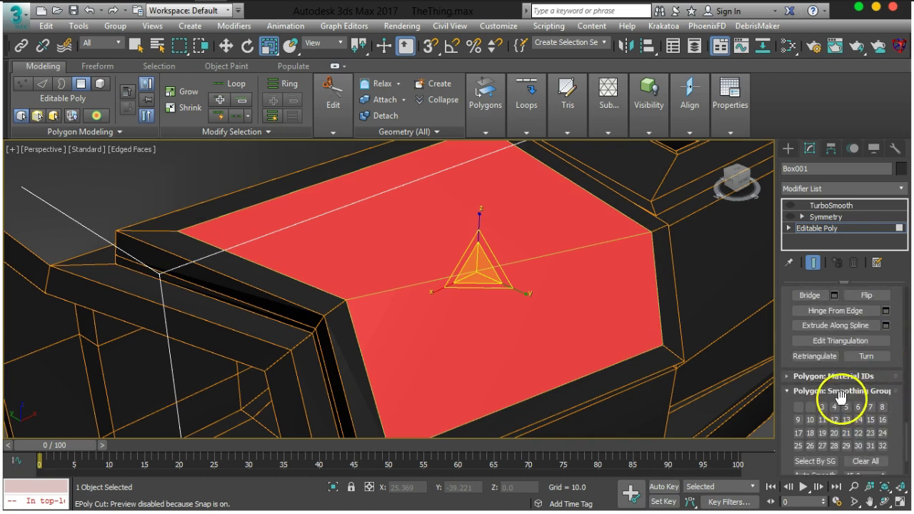
scroll(841, 391, "up", 3)
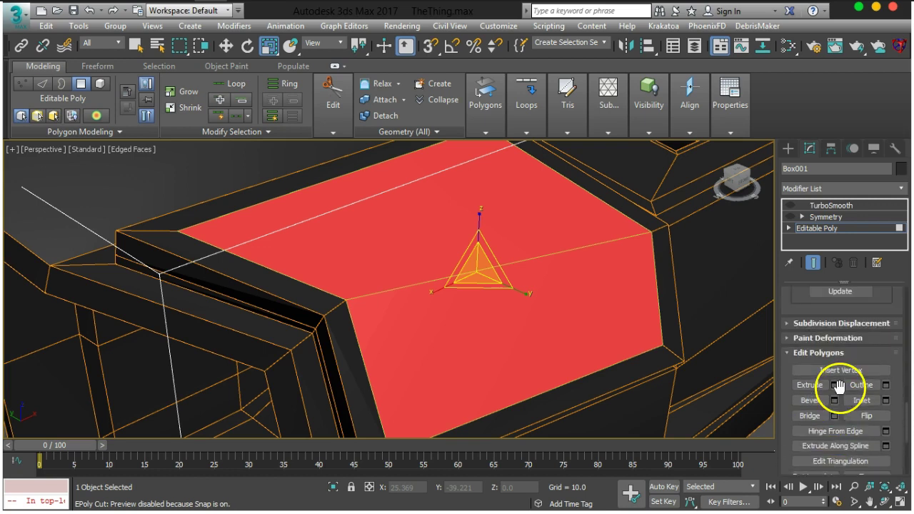
left_click(825, 339)
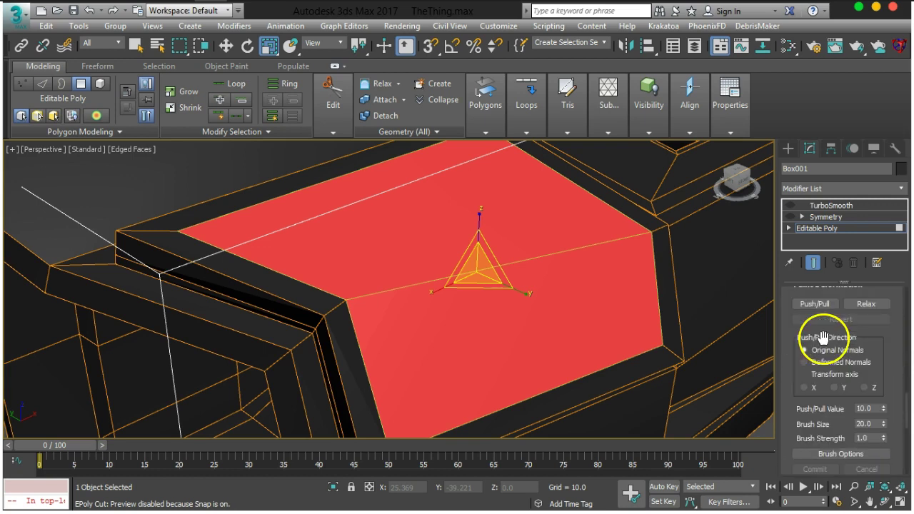
scroll(823, 337, "down", 7)
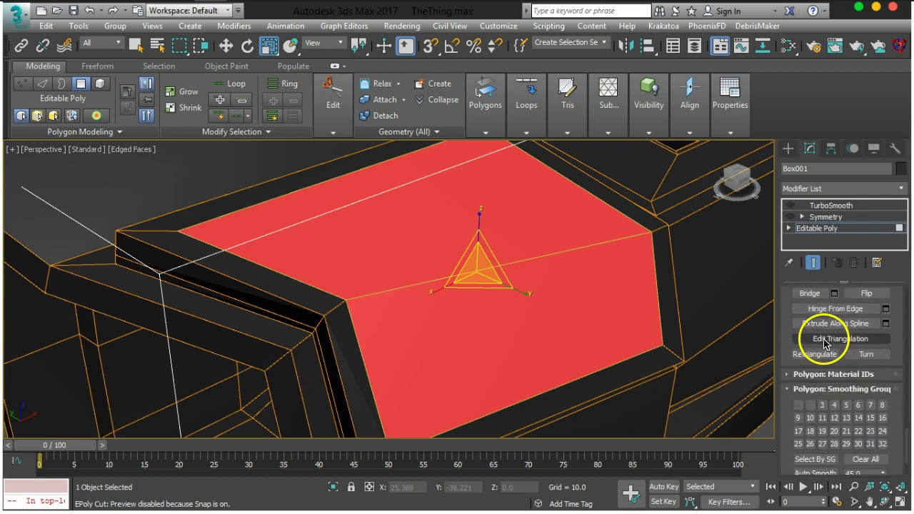
scroll(835, 351, "down", 5)
scroll(839, 353, "up", 7)
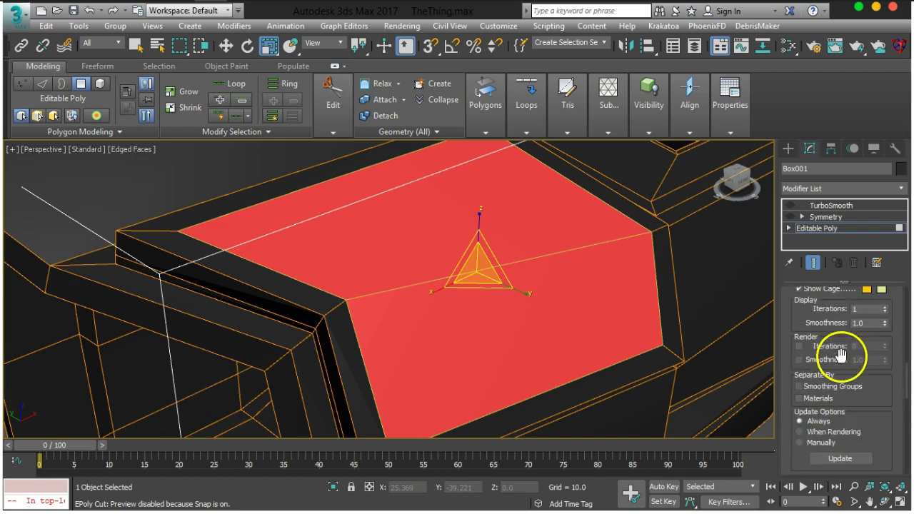
scroll(841, 355, "up", 5)
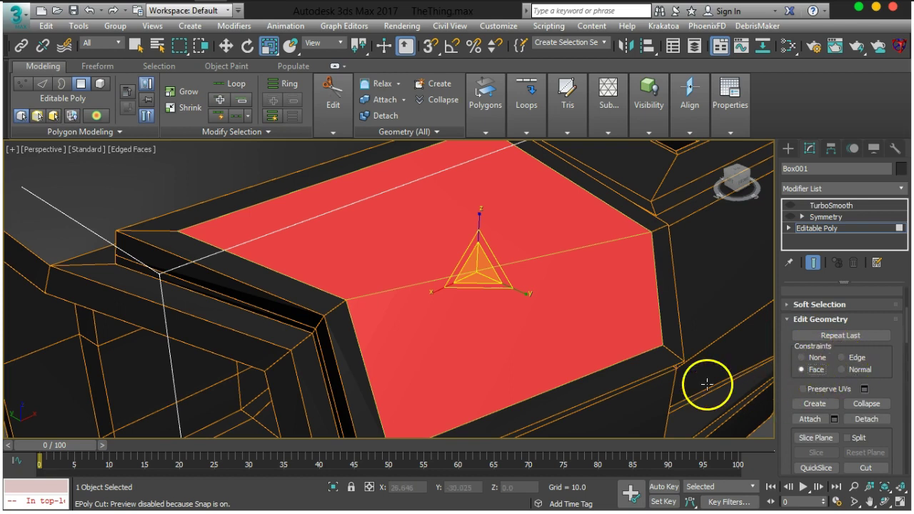
- Reshape the two inset polygons into a hexagon and scale it down uniformly in two passes to a small opening
left_click(904, 50)
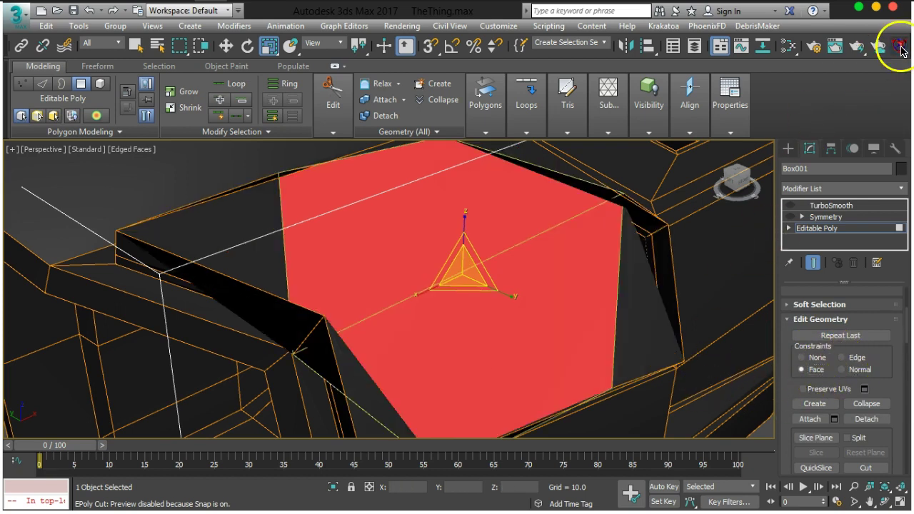
left_click_drag(466, 271, 429, 328)
middle_click_drag(431, 381, 587, 323, "alt")
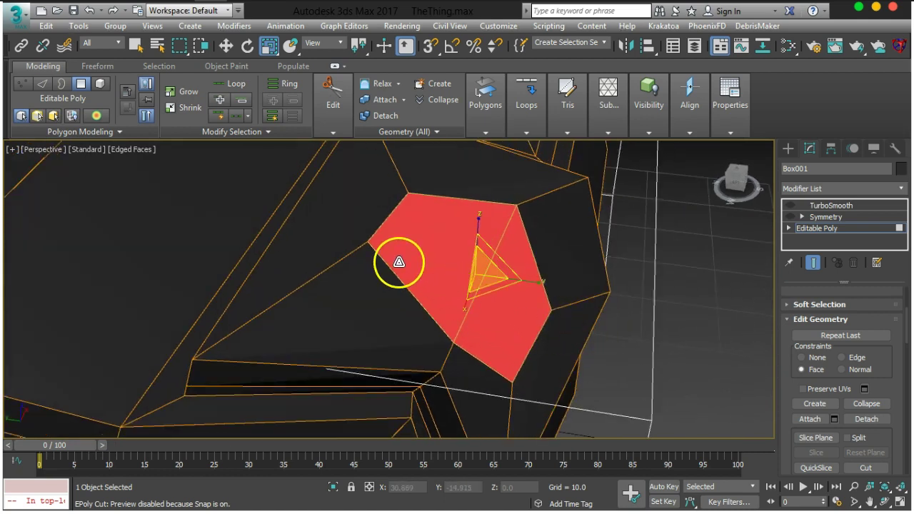
middle_click_drag(482, 285, 462, 284, "alt")
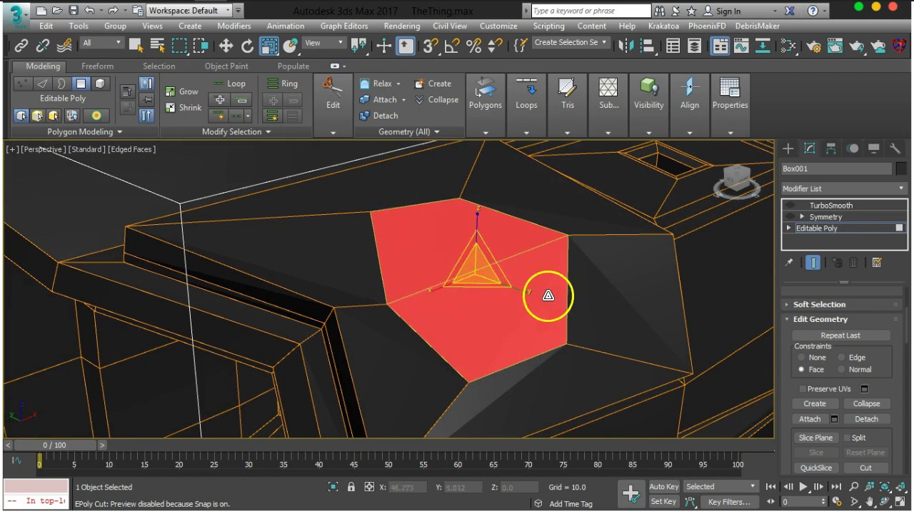
middle_click_drag(532, 353, 473, 274, "alt")
left_click_drag(473, 274, 476, 307)
middle_click_drag(476, 306, 538, 320, "alt")
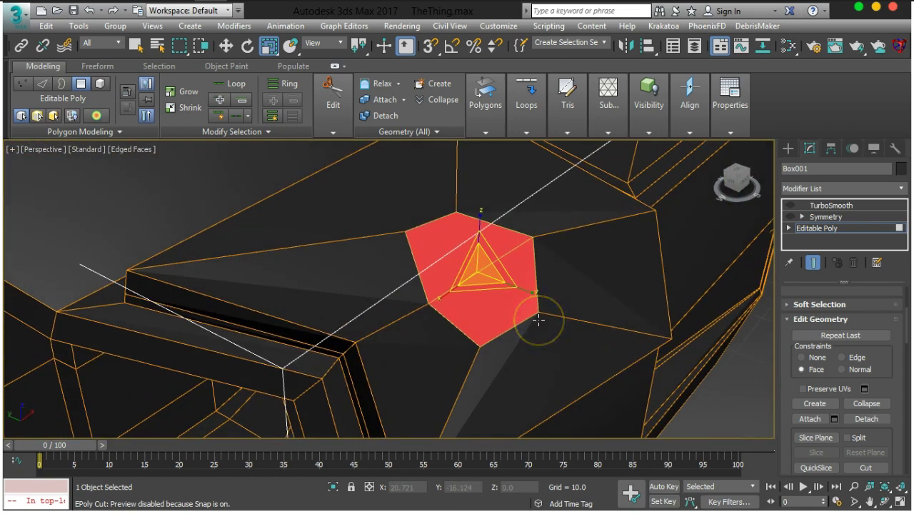
- Delete the hexagonal polygons and select the border of the open hole
key("Delete")
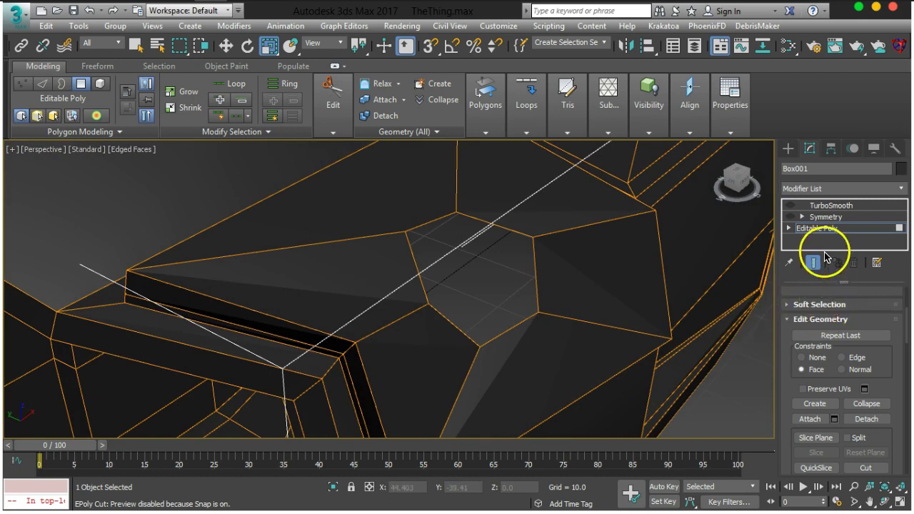
scroll(898, 329, "up", 5)
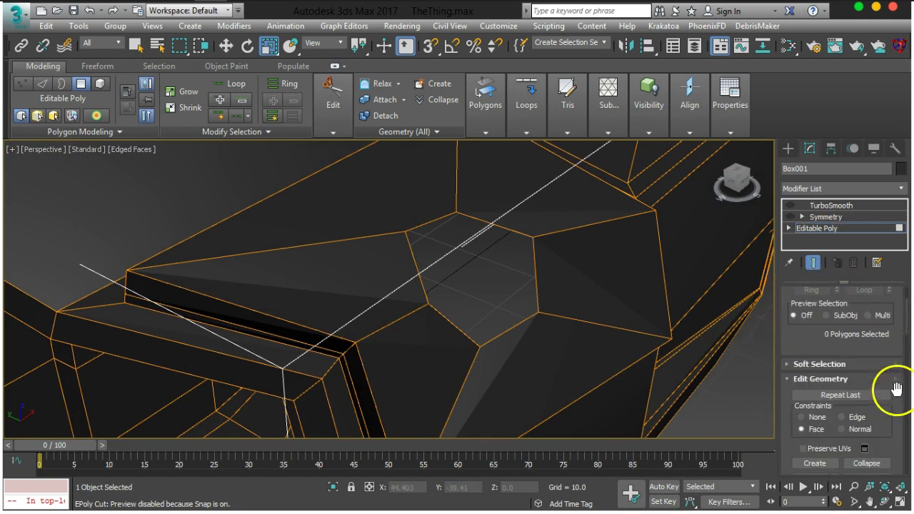
left_click(840, 309)
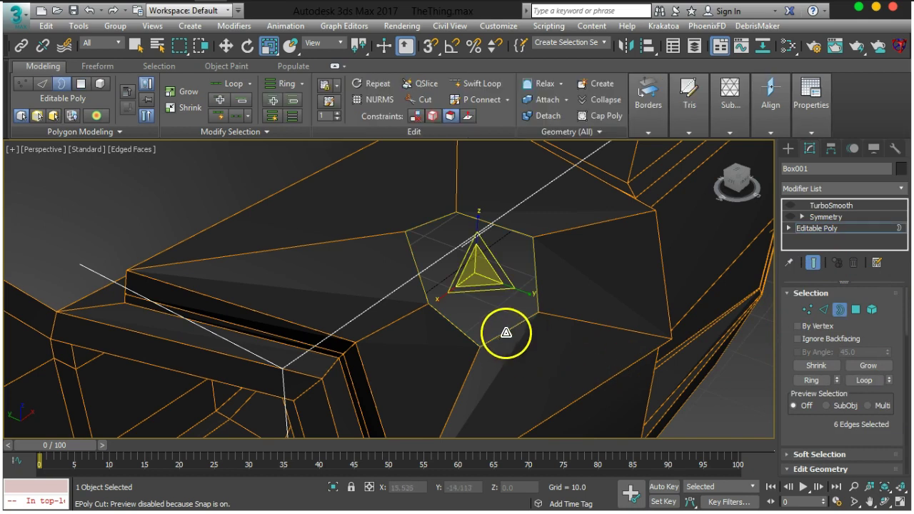
- Set the constraint to None and scale-copy the hole's border inward twice, the second time to 79 percent
left_click(225, 45)
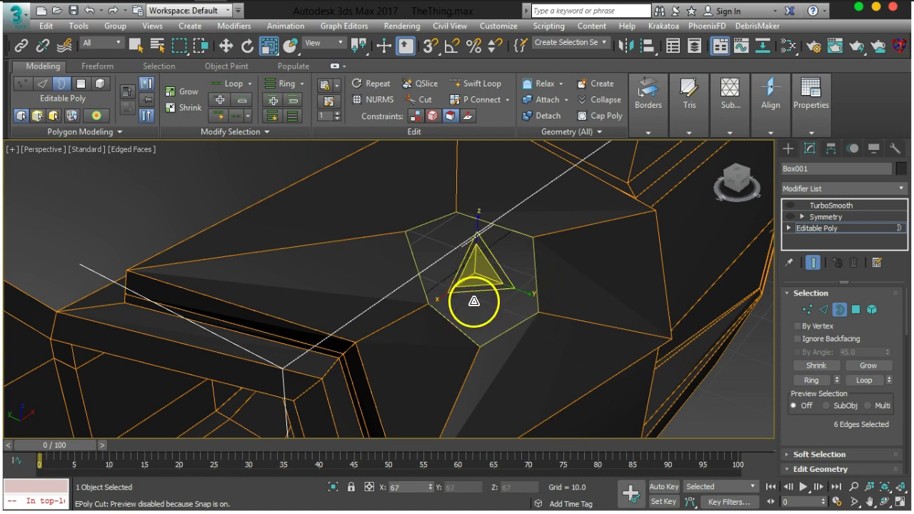
left_click_drag(876, 444, 862, 306)
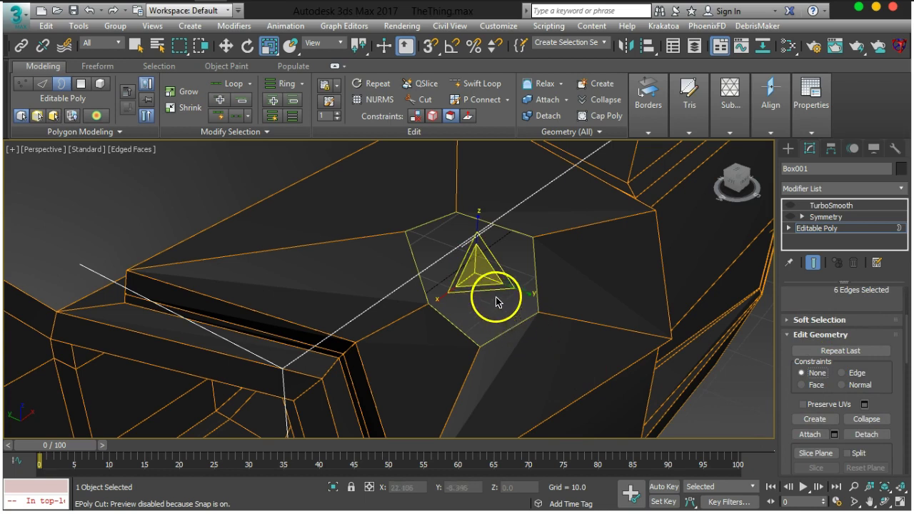
left_click_drag(476, 276, 476, 278)
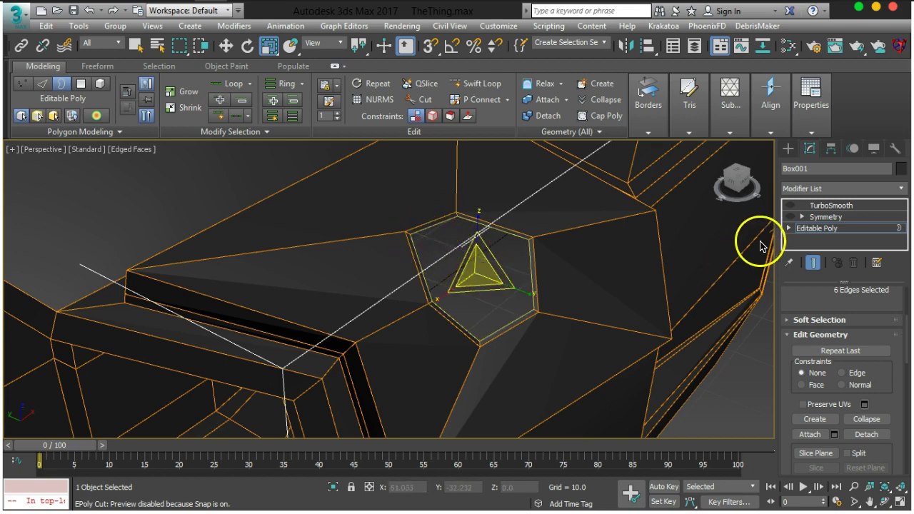
left_click_drag(479, 270, 472, 286, "shift")
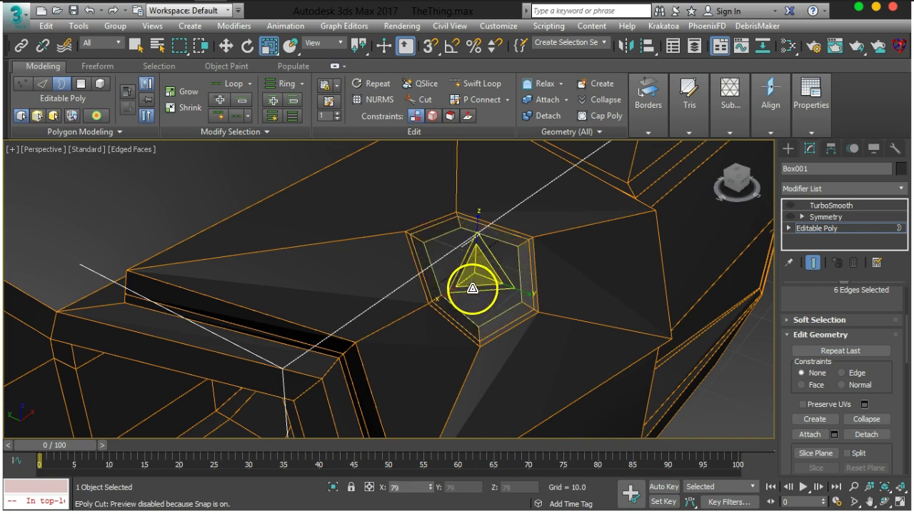
- Activate the Move tool and examine the hexagonal hole and its move axes up close and against the whole body
left_click(231, 52)
middle_click_drag(414, 273, 427, 258, "alt")
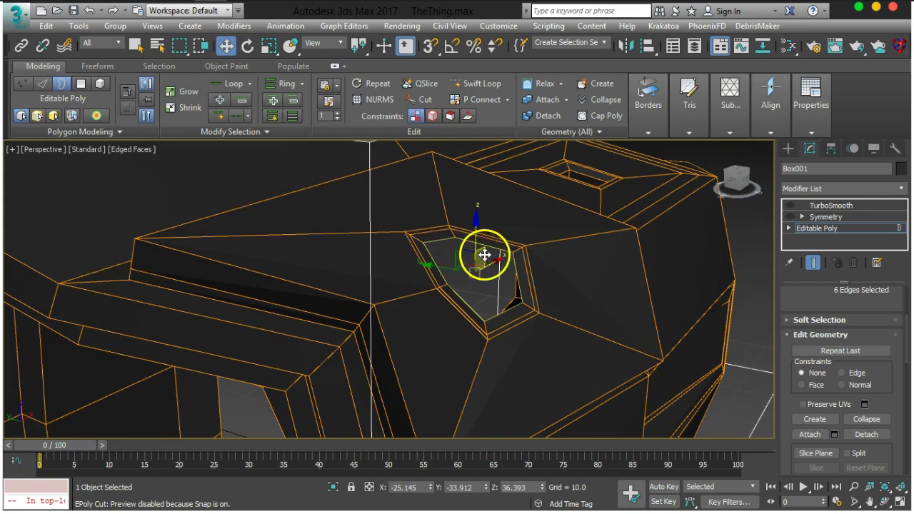
middle_click_drag(521, 290, 526, 296, "alt")
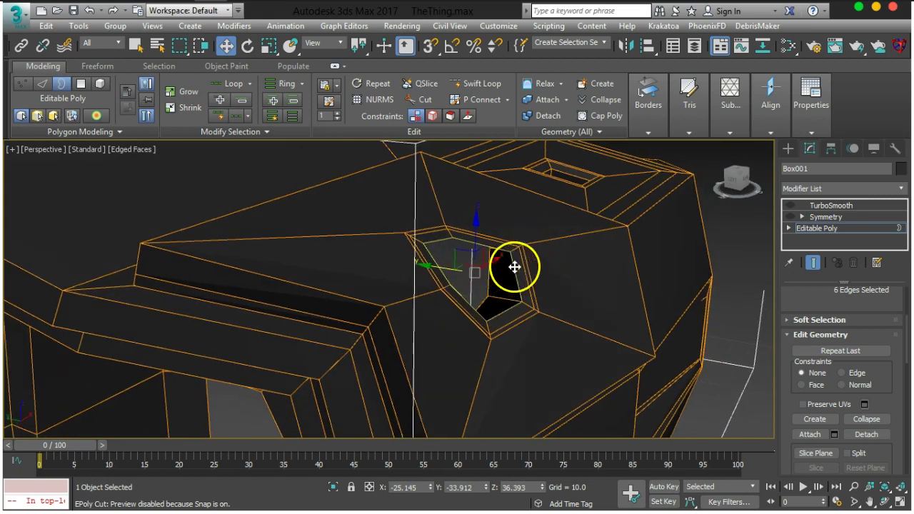
middle_click_drag(495, 293, 494, 292, "alt")
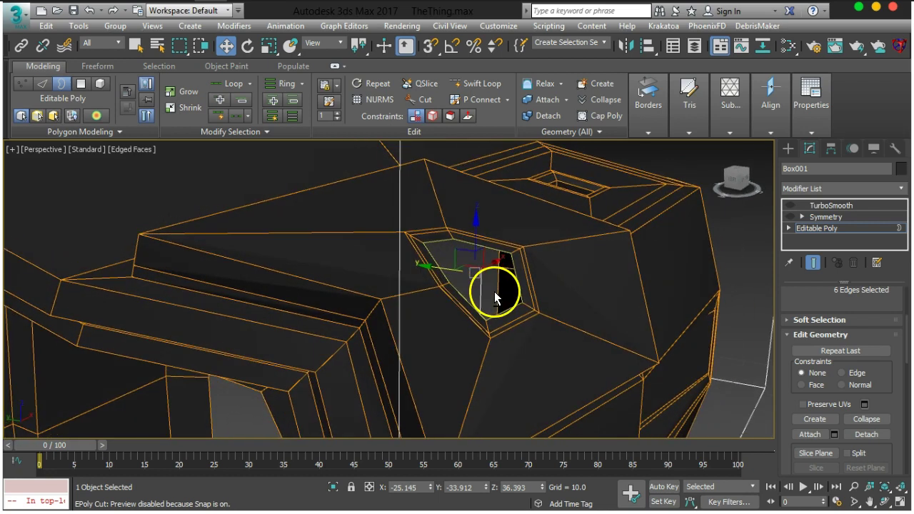
left_click(317, 44)
left_click(318, 45)
mouse_move(422, 266)
middle_mouse_down("alt")
mouse_move(391, 263)
mouse_move(416, 262)
middle_mouse_up("alt")
middle_click_drag(473, 225, 475, 239, "alt")
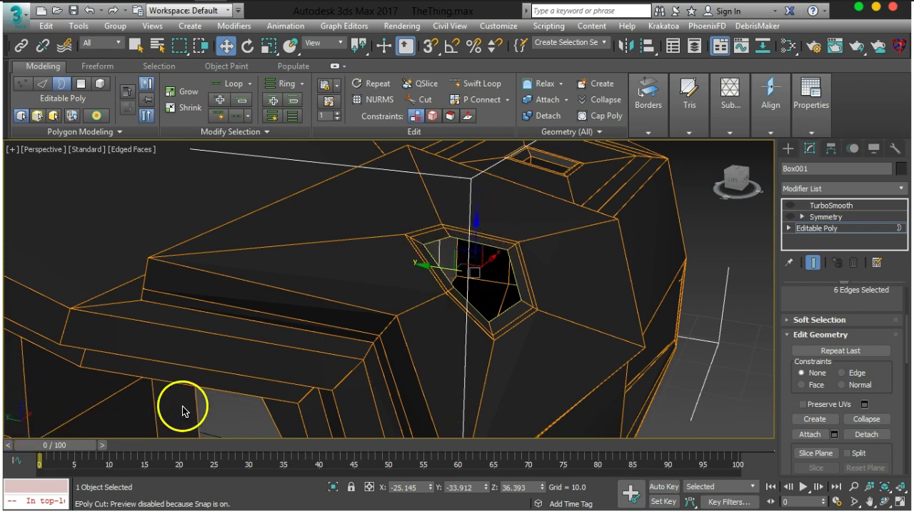
scroll(694, 378, "down", 10)
mouse_move(580, 332)
middle_mouse_down("alt")
mouse_move(564, 360)
mouse_move(595, 338)
middle_mouse_up("alt")
middle_click_drag(639, 312, 543, 309)
scroll(538, 296, "up", 2)
scroll(509, 257, "up", 3)
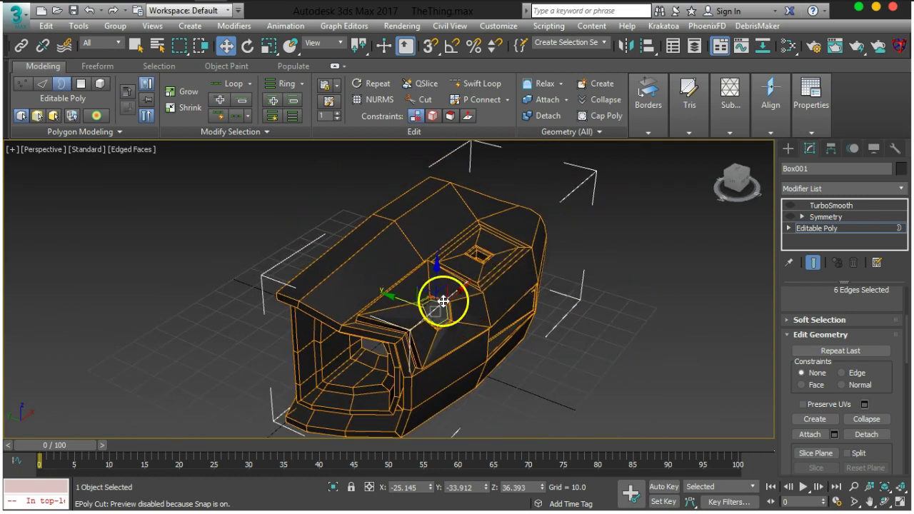
scroll(475, 286, "up", 1)
scroll(440, 276, "up", 3)
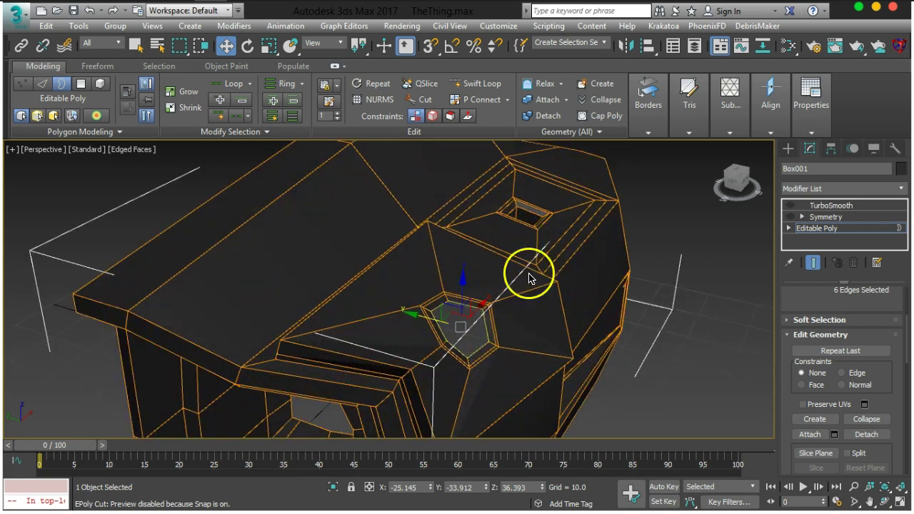
- Extrude a copy of the hole's inner border straight down along Z by about 2.1 to form the walls
middle_click_drag(505, 331, 491, 322, "alt")
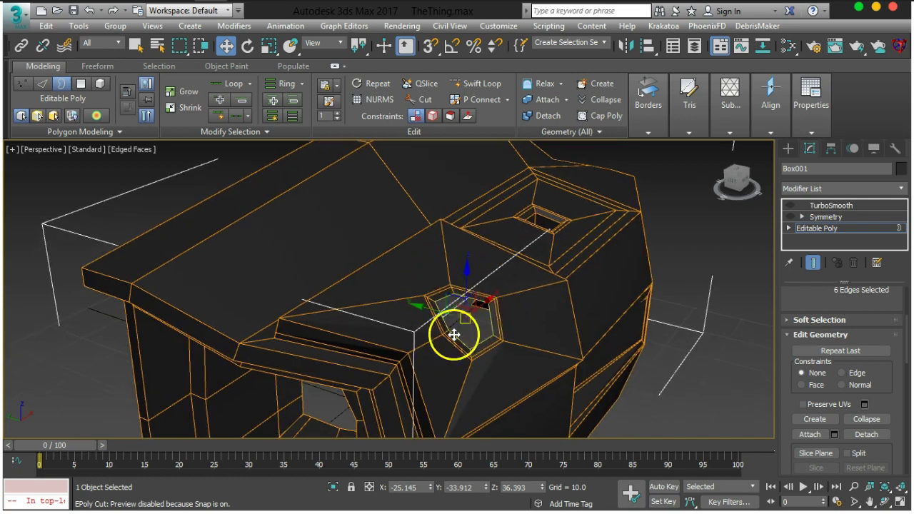
middle_click_drag(412, 407, 472, 320, "alt")
scroll(469, 318, "up", 3)
left_click_drag(462, 252, 464, 288)
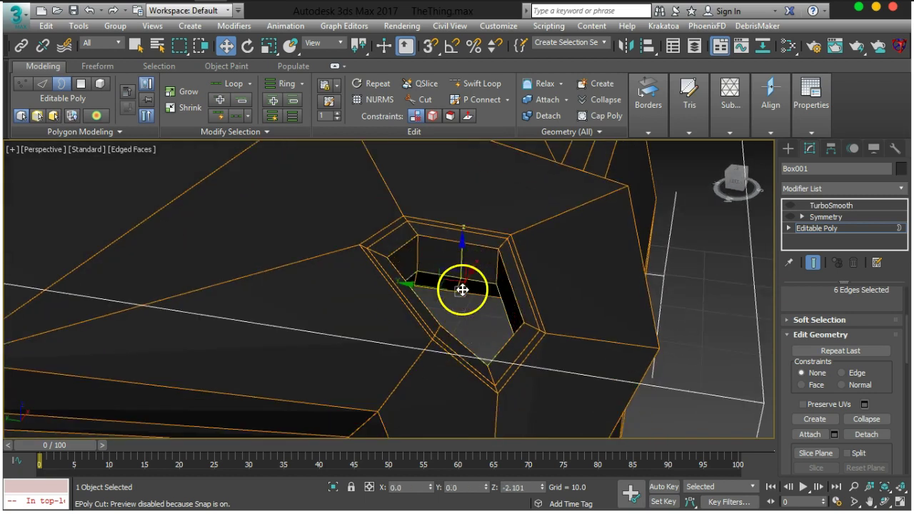
- Undo the vertical extrusion of the hole's border and set the reference coordinate system to Local
middle_click_drag(509, 285, 522, 284, "alt")
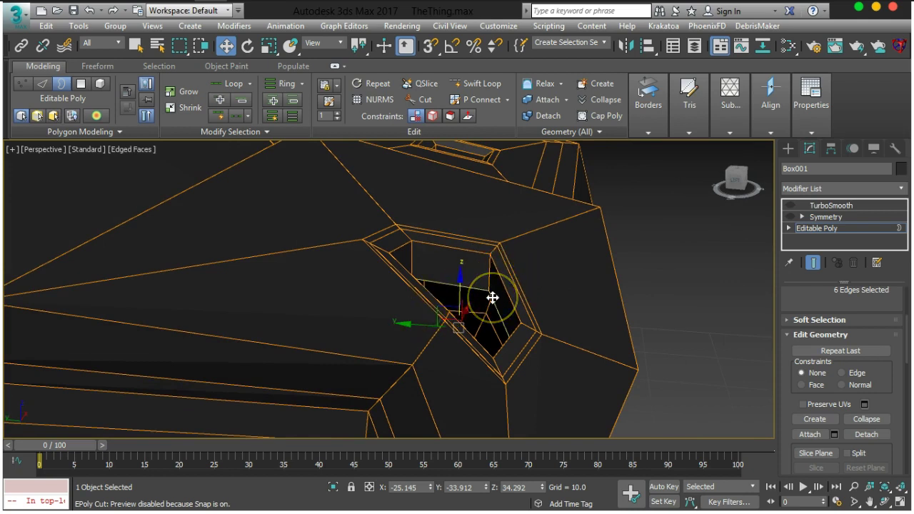
left_click_drag(493, 296, 517, 286)
left_click(318, 44)
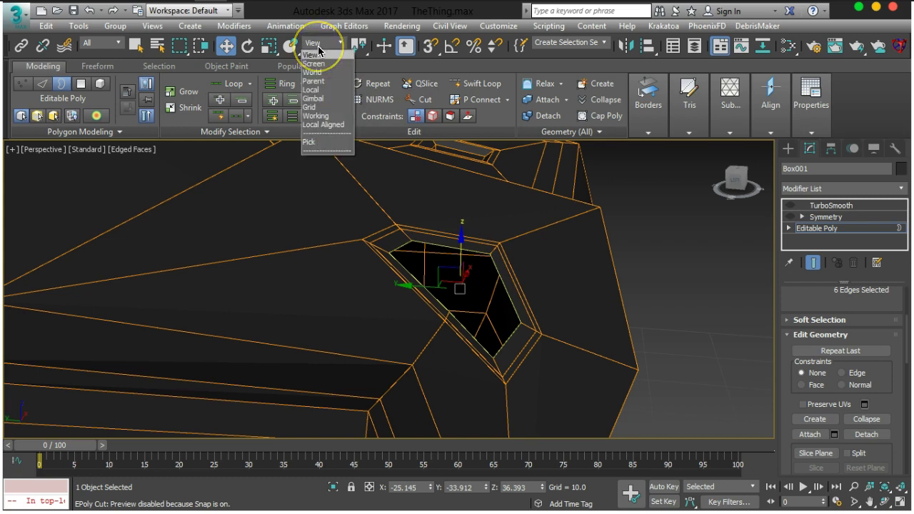
left_click(313, 90)
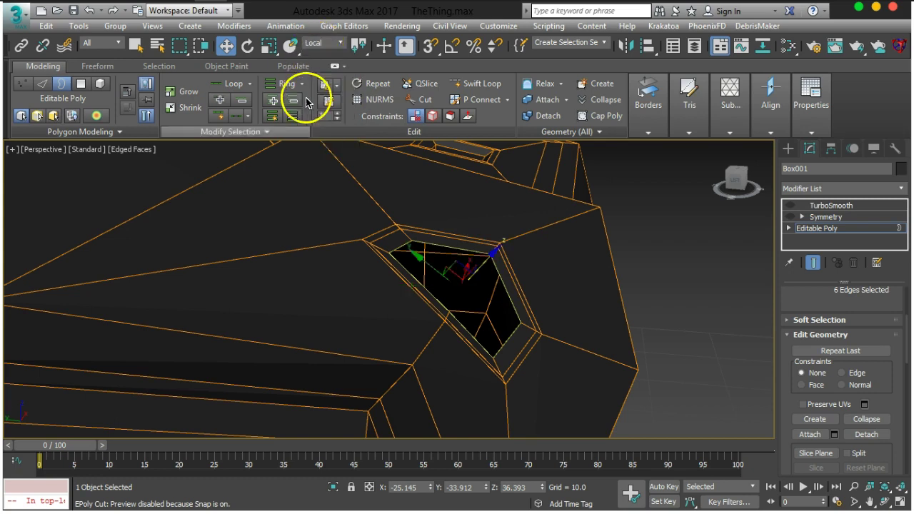
- Extrude a copy of the hole's border inward along its own local direction, perpendicular to the panel, to form the walls
middle_click_drag(495, 310, 506, 288, "alt")
middle_click_drag(493, 251, 549, 301, "alt")
left_click_drag(490, 277, 444, 297)
middle_click_drag(567, 326, 497, 321, "alt")
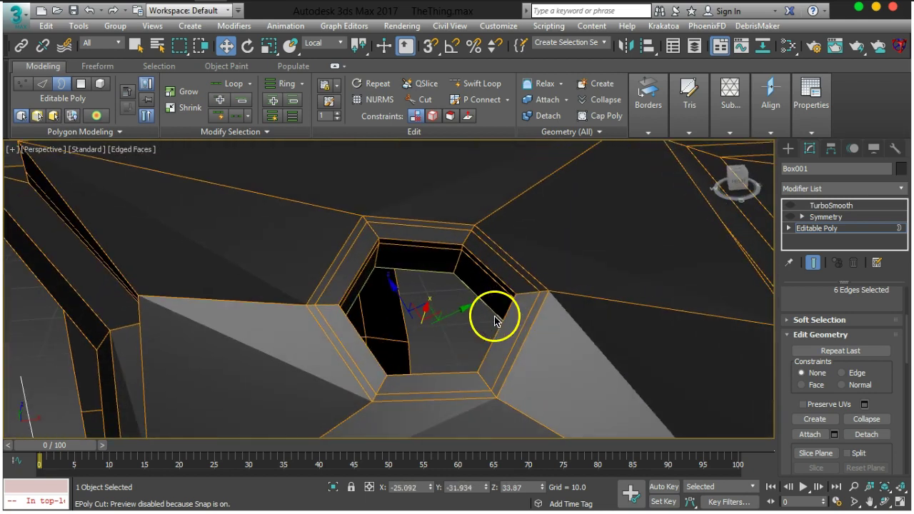
- Scale the walls' lower border to about 67 percent and scale-copy it inward to form a narrow ledge
left_click(270, 47)
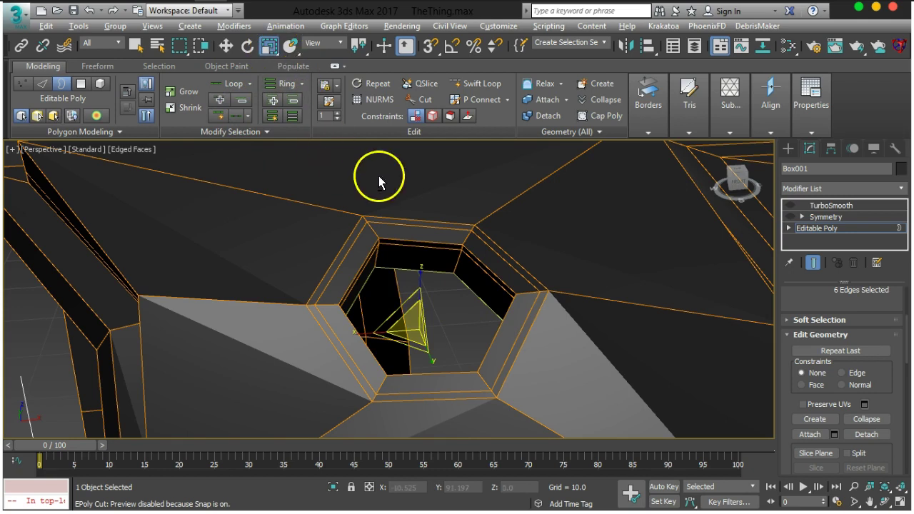
middle_click_drag(379, 175, 421, 219, "alt")
left_click_drag(417, 326, 400, 360)
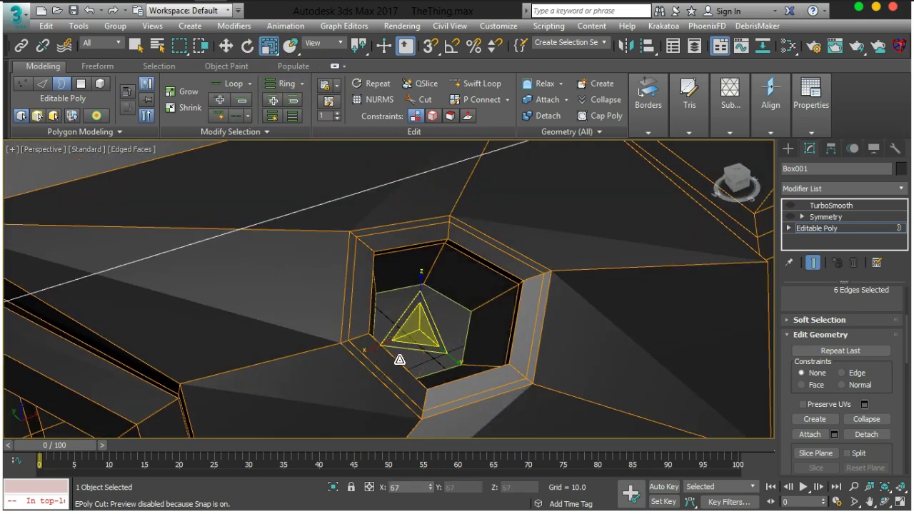
middle_click_drag(401, 363, 439, 357, "alt")
left_click_drag(425, 334, 408, 356)
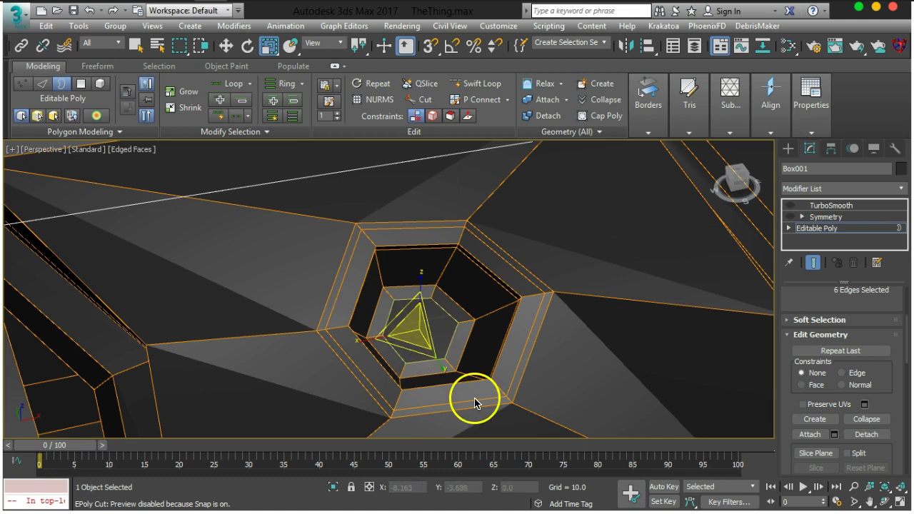
- Extrude the ledge's inner border slightly back toward the opening, then extrude it about 1.3 more along local X to form a raised tube
left_click(225, 46)
middle_click_drag(253, 196, 411, 321, "alt")
scroll(408, 300, "up", 2)
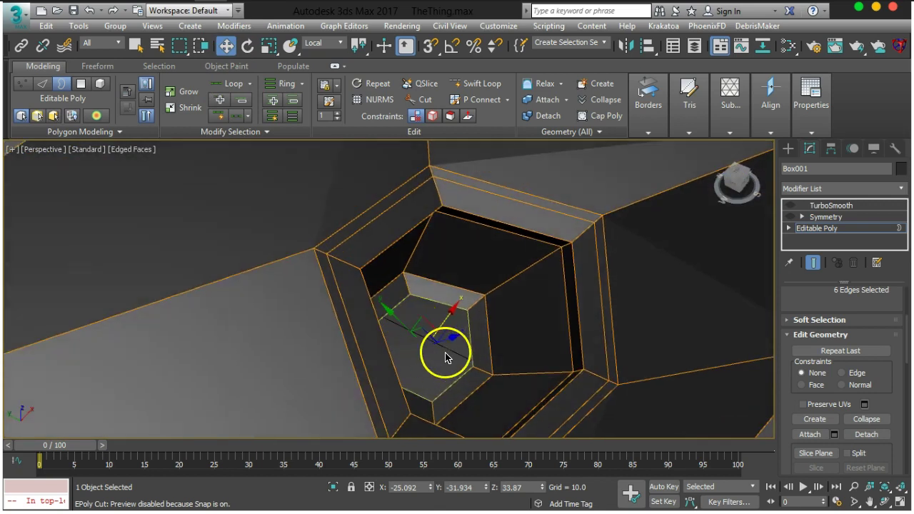
middle_click_drag(446, 357, 465, 360, "alt")
mouse_move(456, 334)
left_mouse_down()
mouse_move(464, 335)
mouse_move(460, 352)
left_mouse_up()
middle_click_drag(572, 393, 505, 361, "alt")
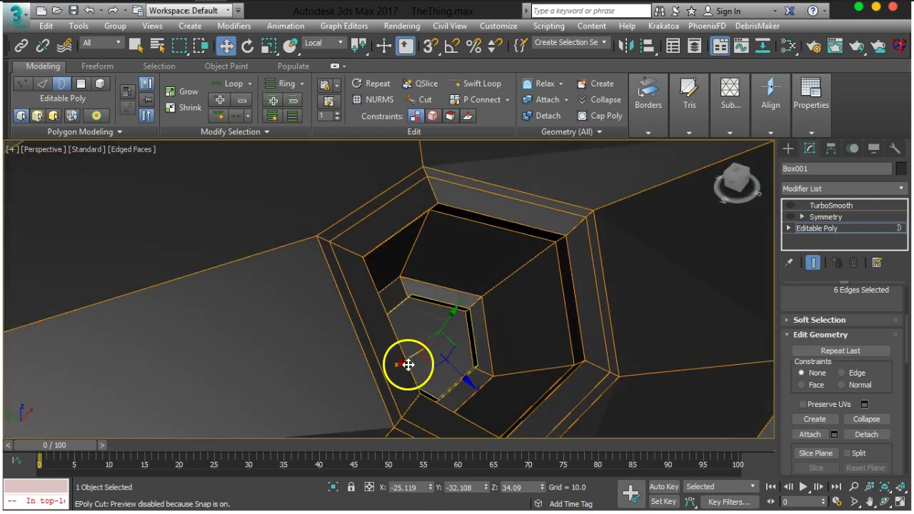
left_click_drag(408, 360, 440, 355, "shift")
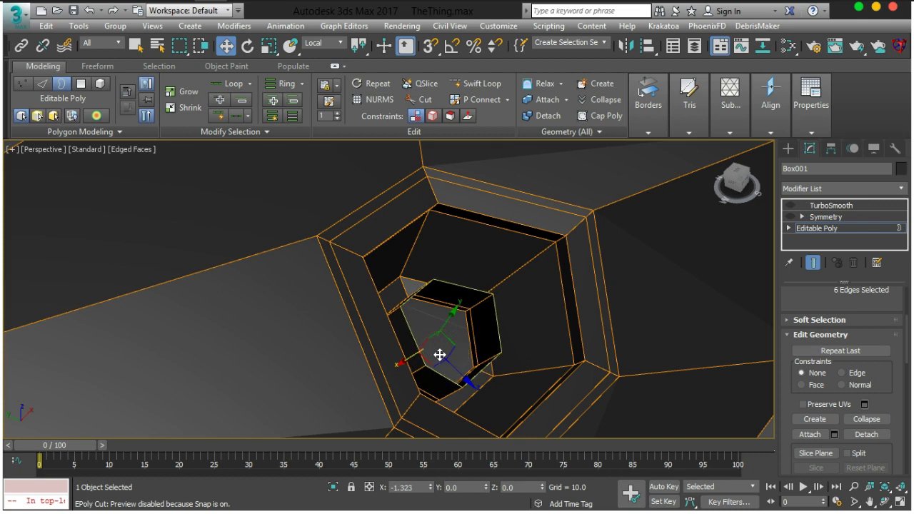
- Scale-copy the raised tube's end border inward to about 70 percent to form a rim
left_click(269, 45)
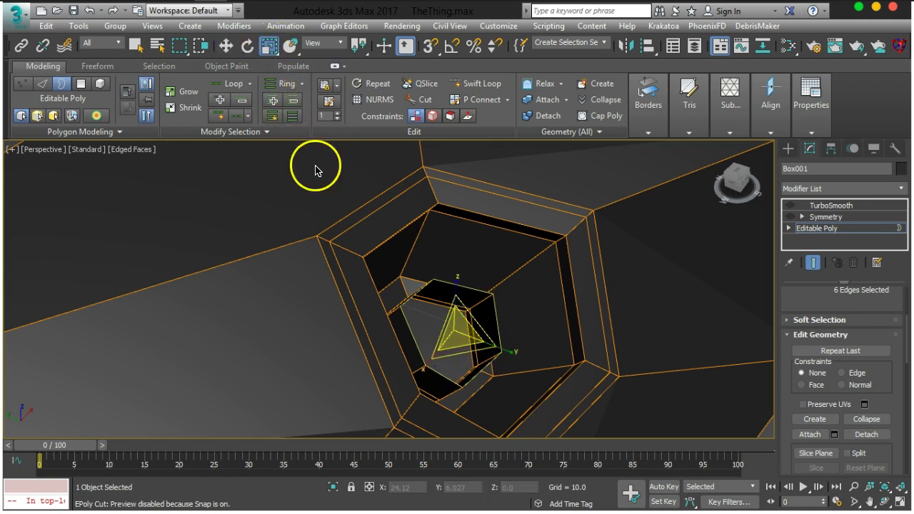
middle_click_drag(310, 167, 469, 259, "alt")
middle_click_drag(510, 341, 460, 345, "alt")
left_click_drag(460, 345, 441, 359)
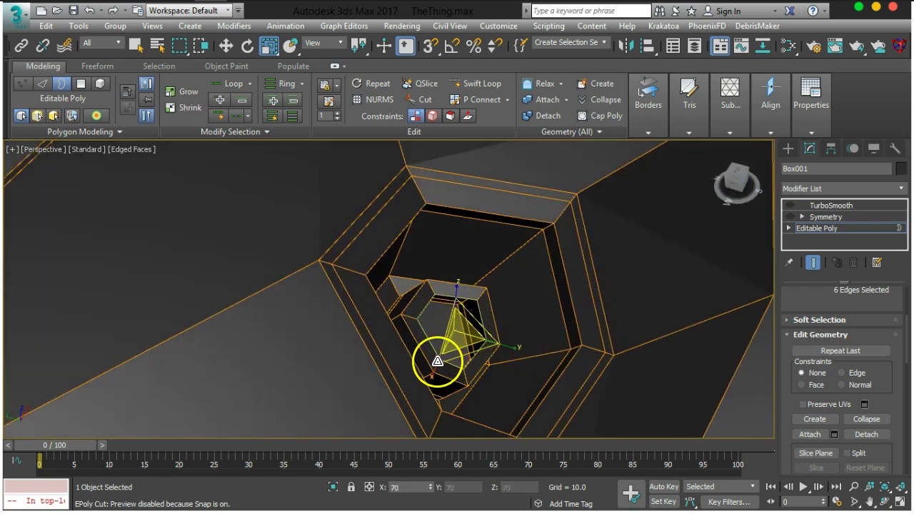
- Undo the last change and extrude the rim's inner border deep down inside the tube with the Move tool
left_click(226, 45)
key("ctrl+z")
middle_click_drag(457, 323, 484, 314, "alt")
left_click_drag(488, 305, 471, 347)
middle_click_drag(471, 347, 466, 294, "alt")
- Turn on the Symmetry and TurboSmooth modifiers to preview the smoothed body with the new hole
scroll(472, 278, "down", 5)
left_click(792, 217)
middle_click_drag(533, 235, 537, 284, "alt")
scroll(533, 287, "down", 5)
left_click(791, 206)
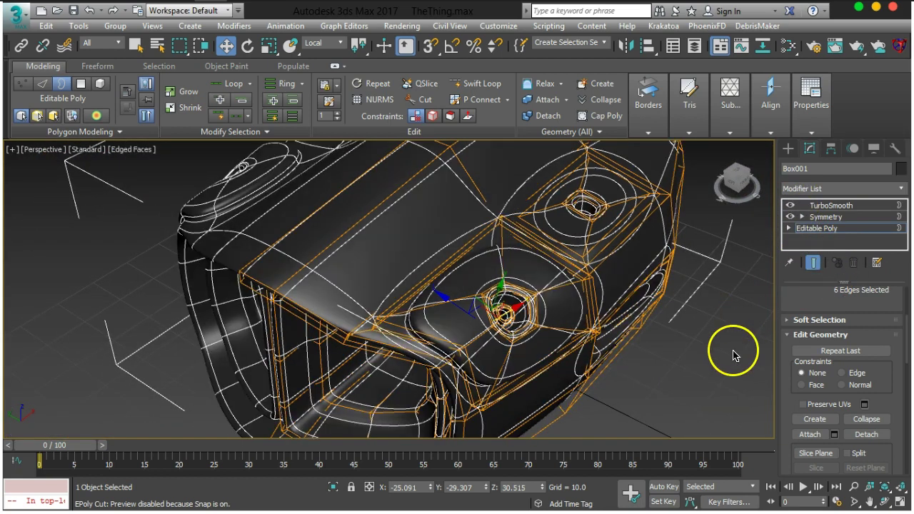
- Clear the border selection, leave Border sub-object mode and deselect the body
left_click(679, 381)
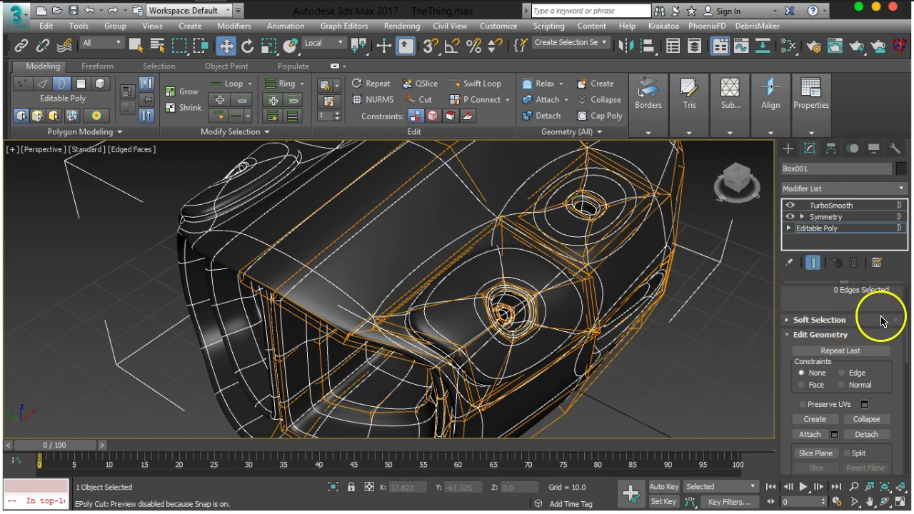
scroll(883, 295, "up", 2)
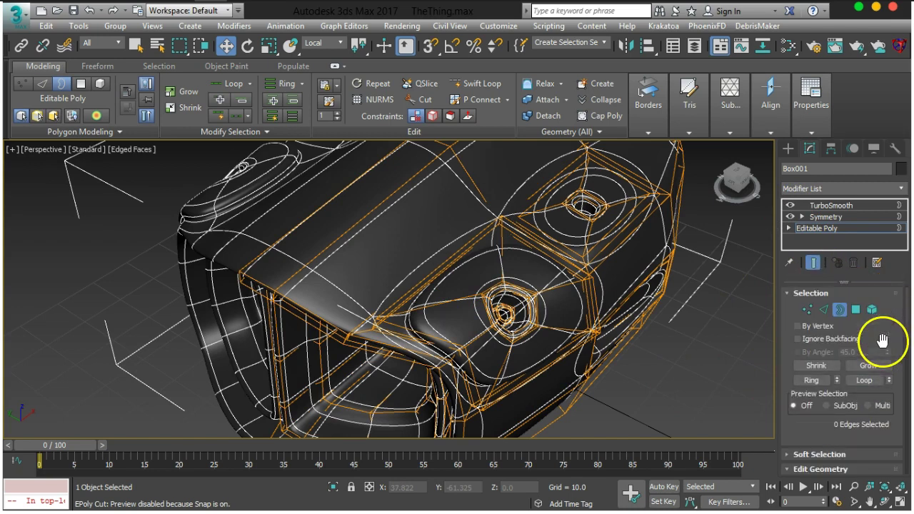
left_click(840, 309)
left_click(678, 360)
- Examine the smoothed hole and its inner tube up close and in relation to the surrounding panel
middle_click_drag(580, 347, 481, 325, "alt")
middle_click_drag(293, 310, 99, 325)
scroll(387, 279, "up", 6)
left_click(437, 302)
left_click(26, 348)
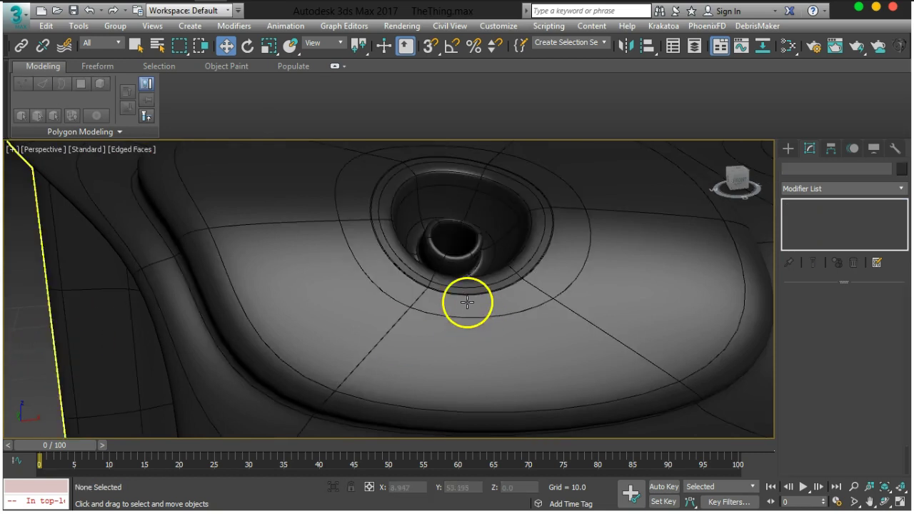
scroll(468, 307, "down", 5)
middle_click_drag(558, 307, 417, 335, "alt")
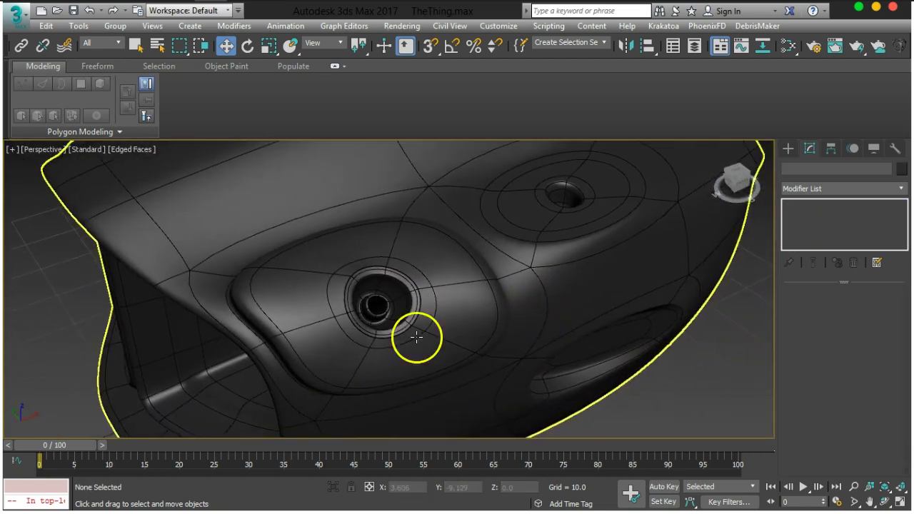
scroll(371, 314, "up", 2)
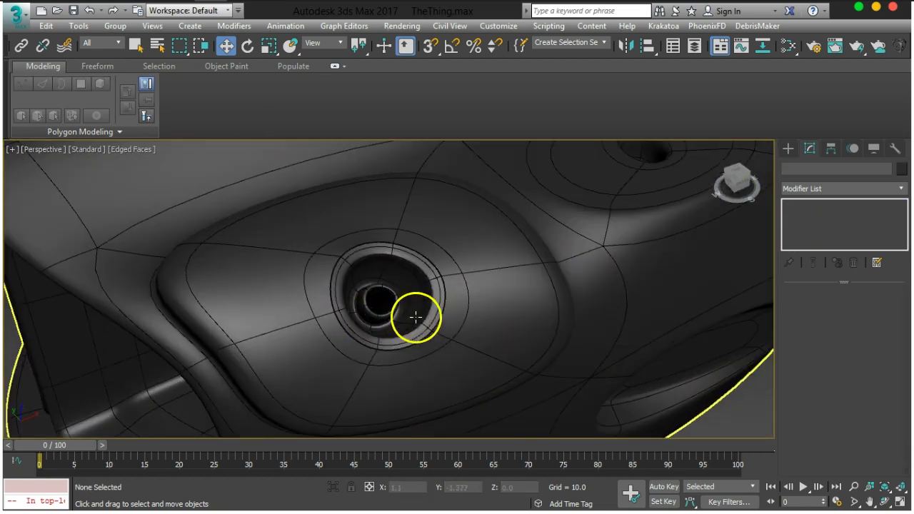
- Select the body and turn off TurboSmooth to expose the unsmoothed tube and its rim
left_click(386, 311)
scroll(376, 310, "up", 4)
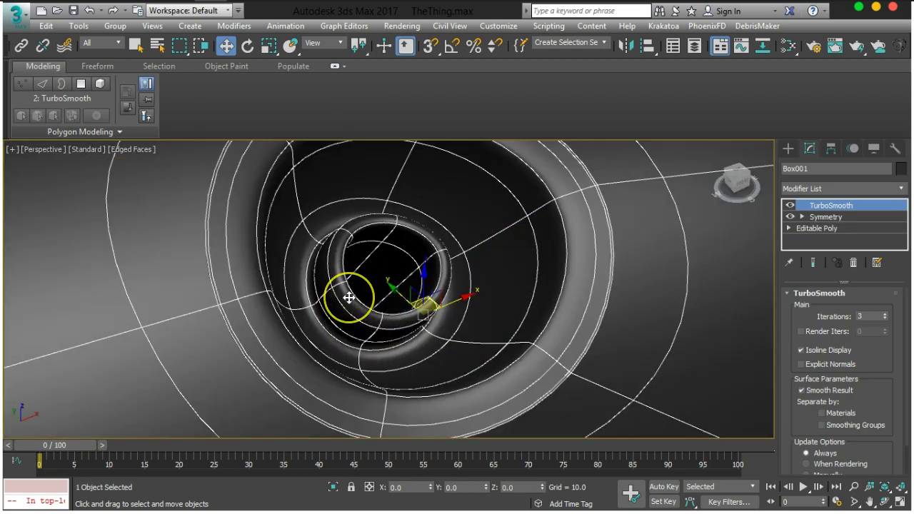
left_click(703, 290)
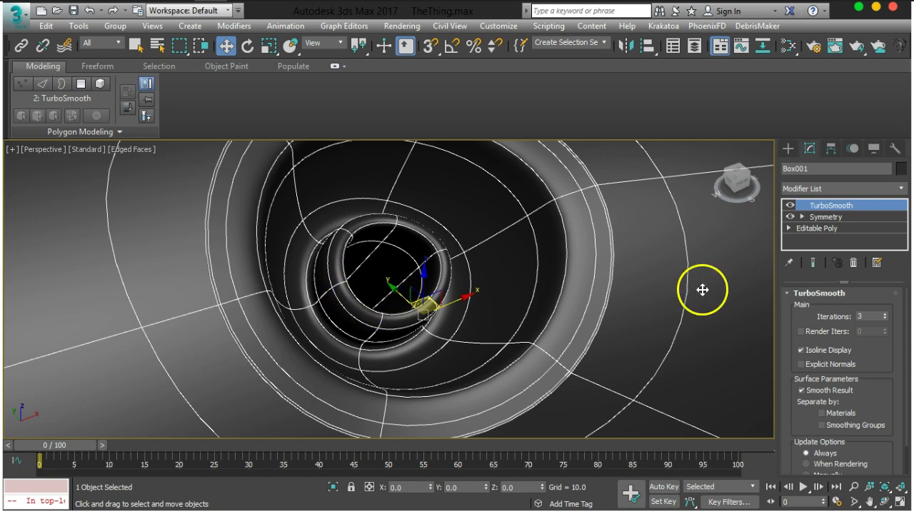
left_click(790, 207)
middle_click_drag(386, 336, 418, 307, "alt")
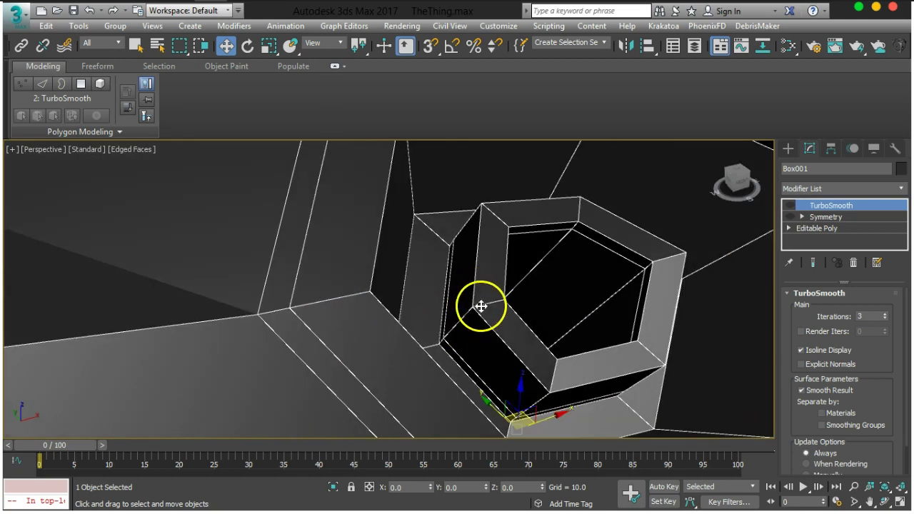
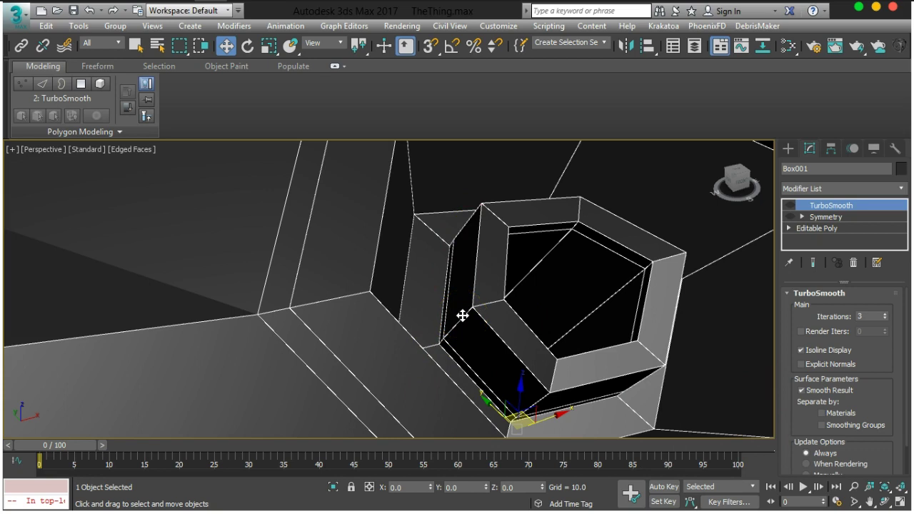
- Enter Edge sub-object mode on the Editable Poly and turn off the end result display
left_click(804, 229)
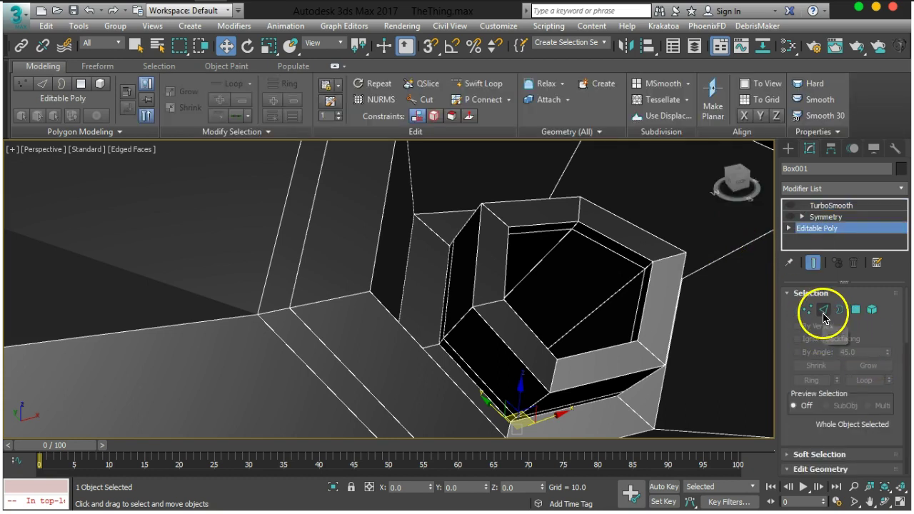
key("2")
key("alt+c")
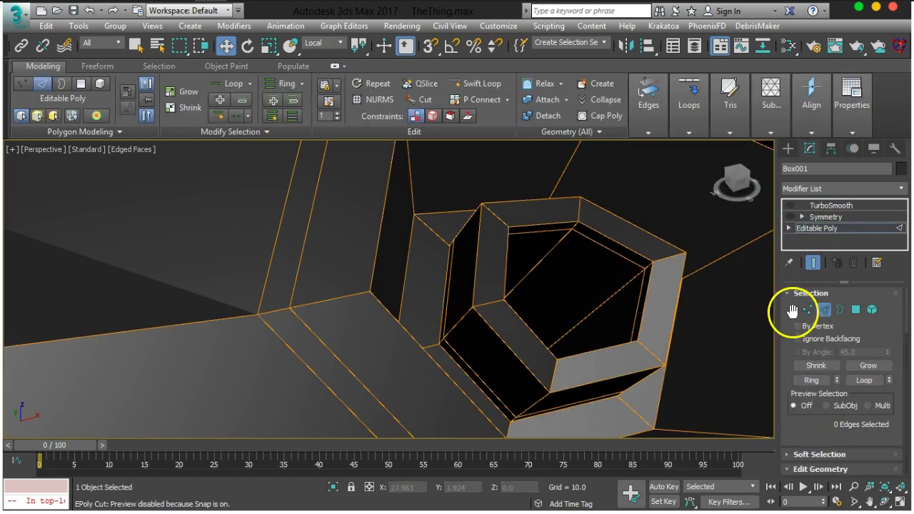
left_click(813, 263)
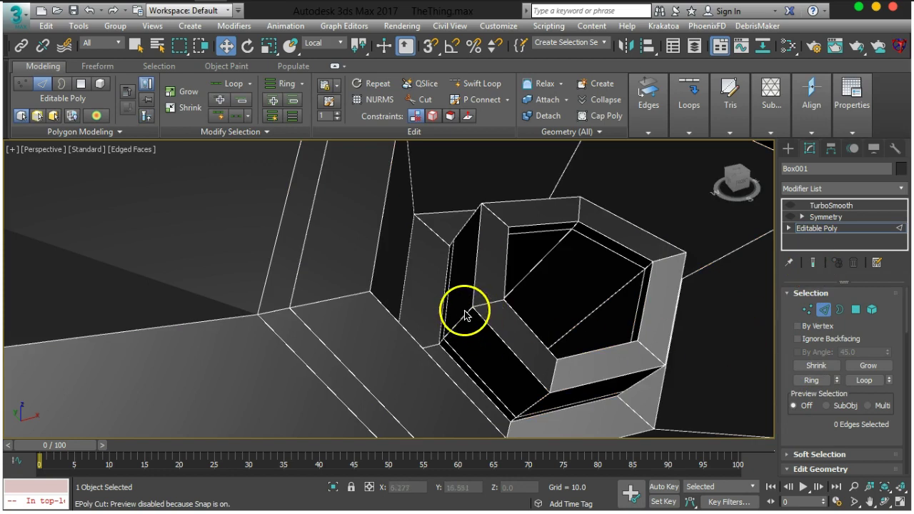
- Select one of the short radial edges on the tube's rim and expand the selection with Ring
left_click(487, 303)
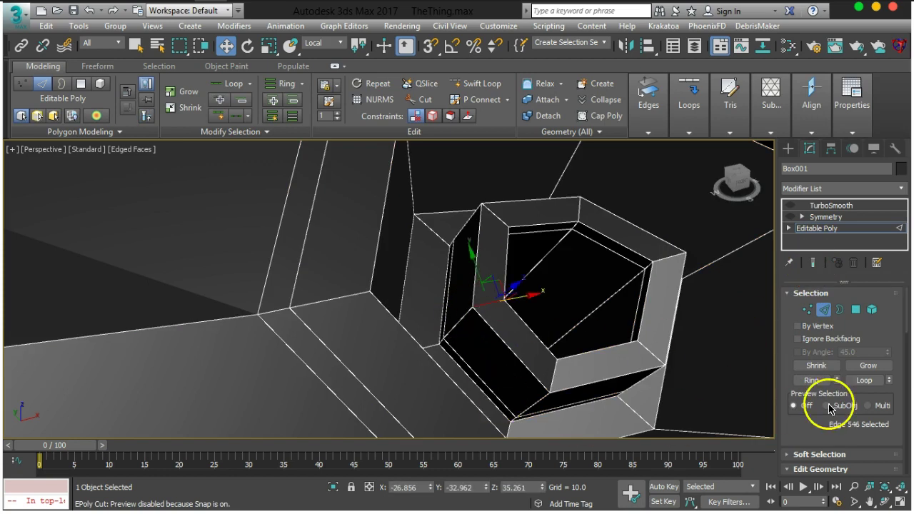
scroll(822, 400, "down", 2)
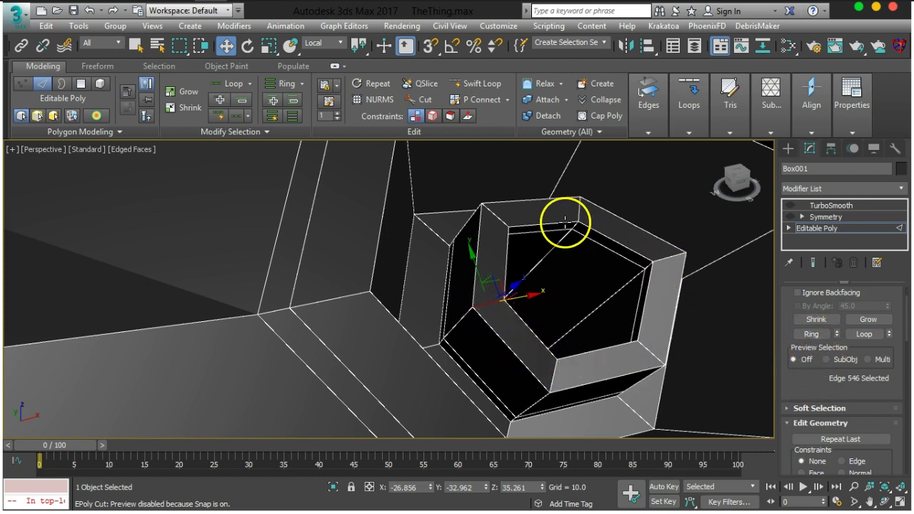
left_click(812, 335)
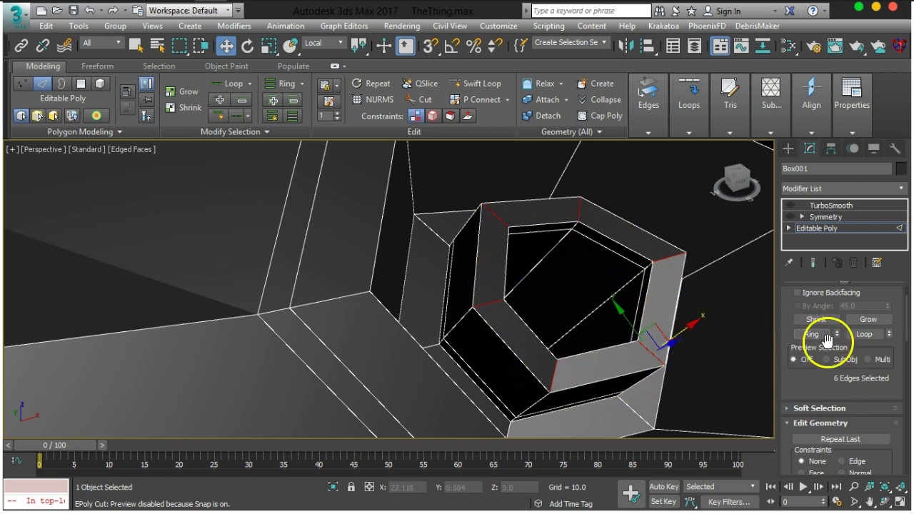
- Try expanding the selected rim edges with Loop, then reselect one radial edge and its Ring
left_click(864, 335)
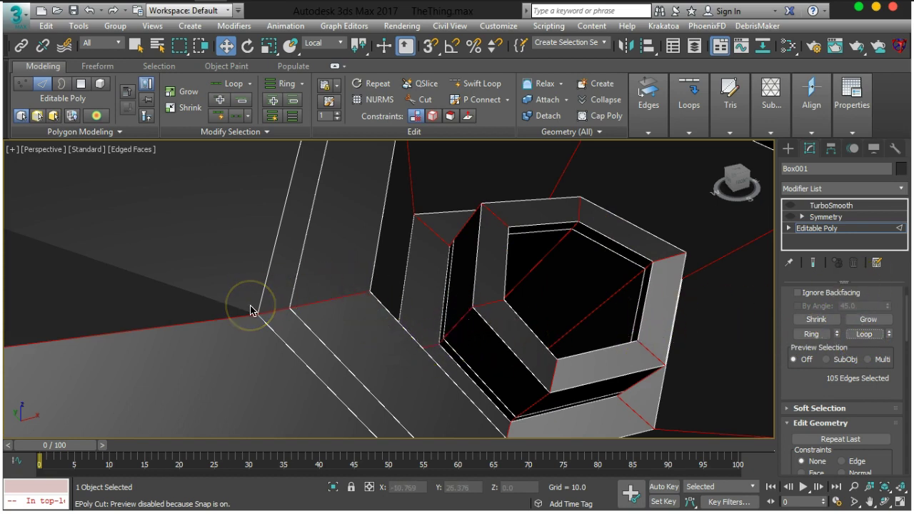
left_click(486, 312)
left_click(483, 303)
left_click(814, 335)
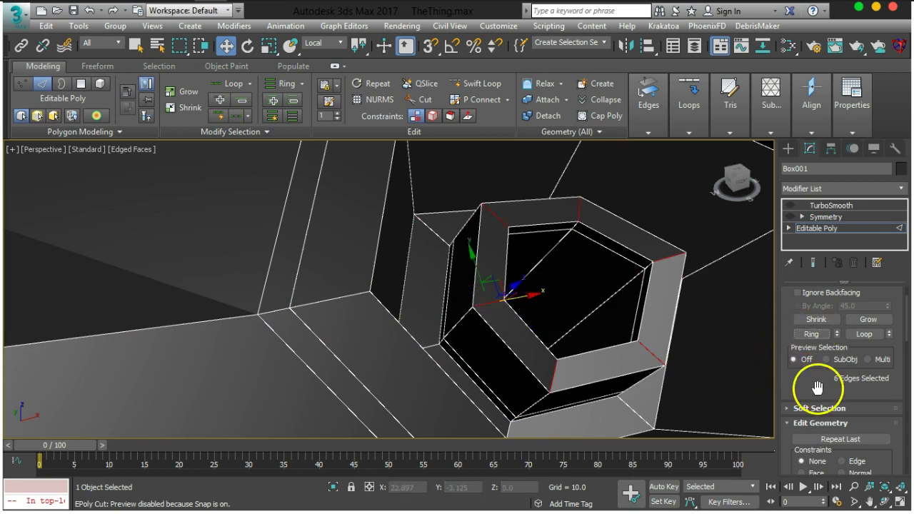
- Connect the ring of radial rim edges on the tube with 2 segments, Pinch 67 and Slide 0
scroll(896, 386, "down", 10)
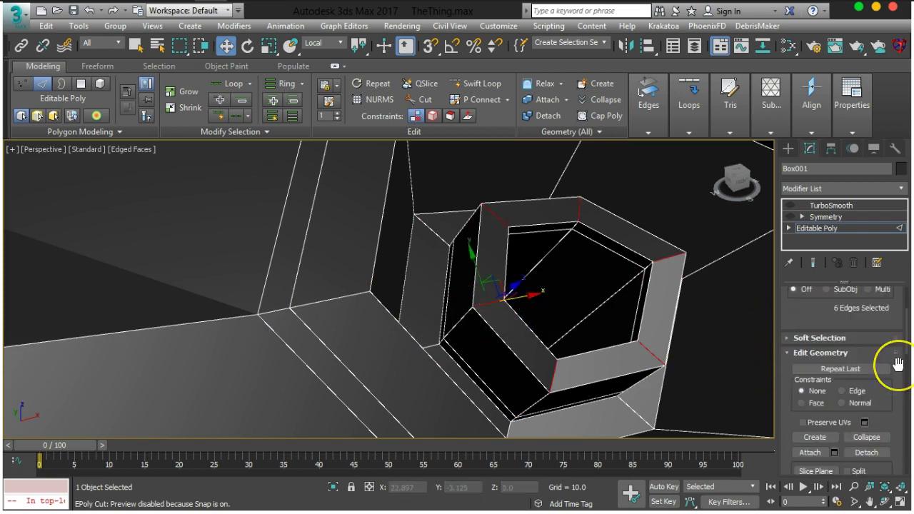
scroll(893, 363, "up", 10)
scroll(891, 368, "down", 2)
left_click(885, 400)
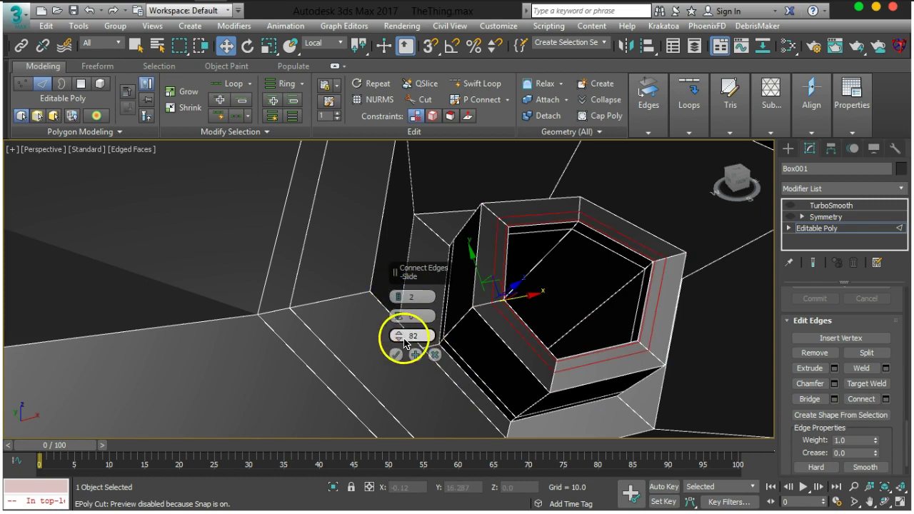
key("Return")
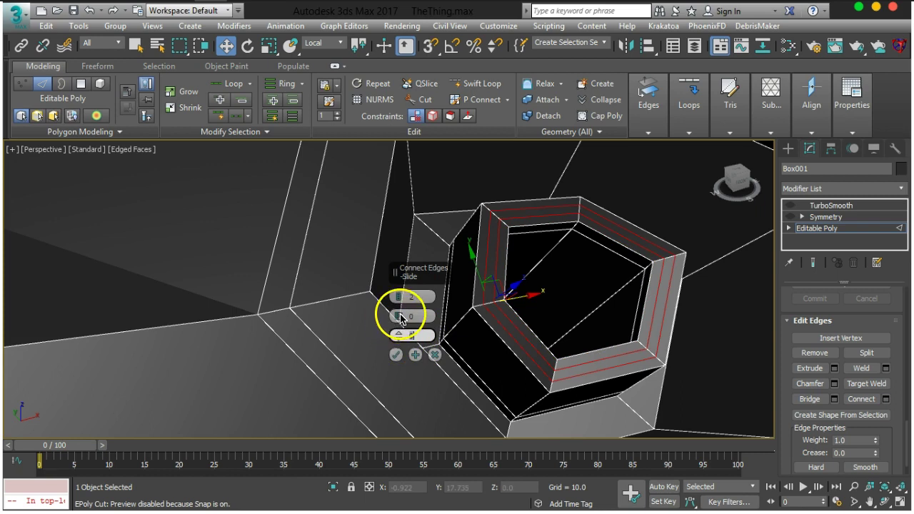
left_click(404, 320)
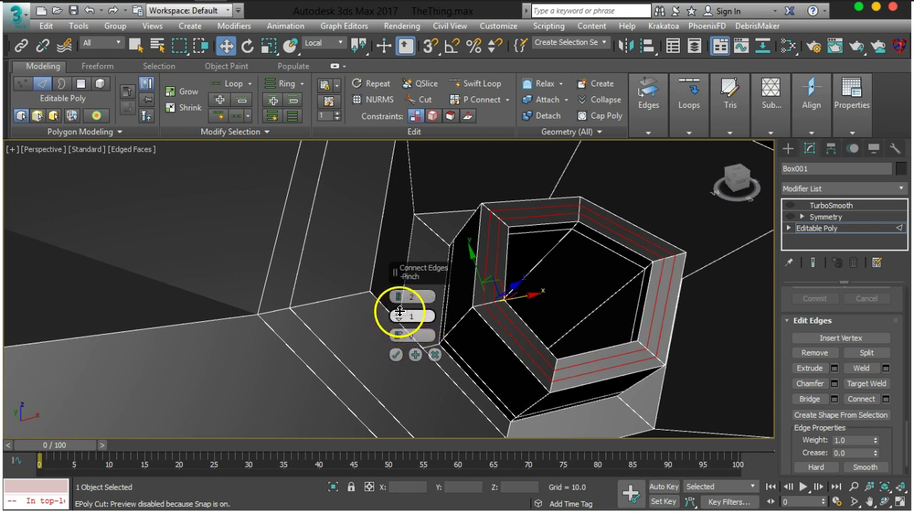
left_click_drag(403, 292, 414, 122)
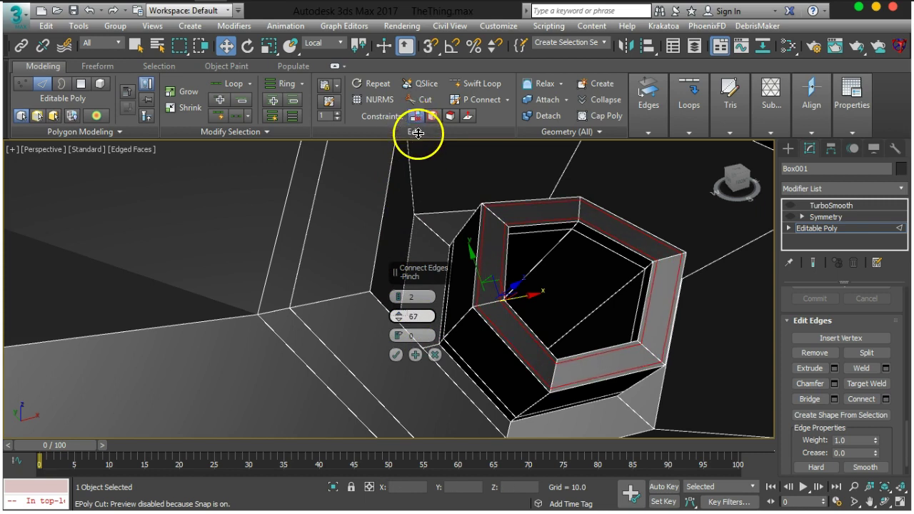
left_click(395, 356)
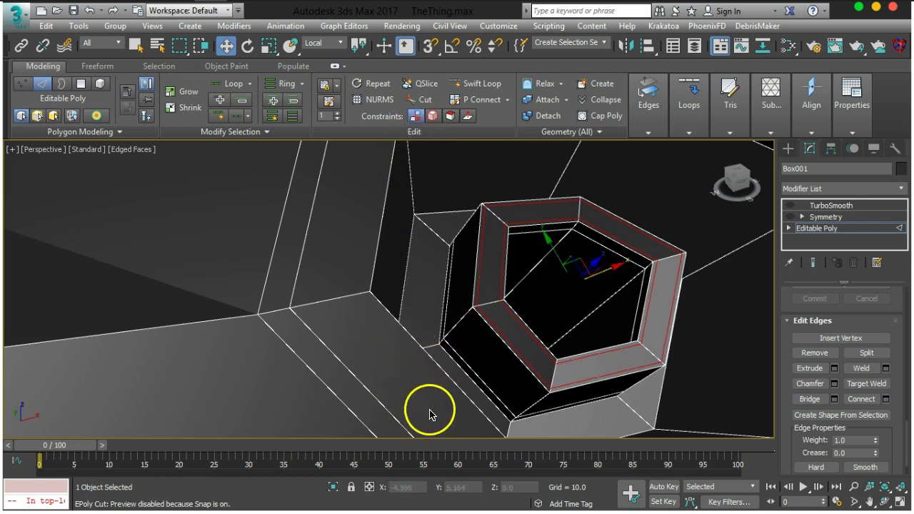
- Select one lengthwise edge on the tube's outer wall and expand the selection with Ring
left_click(458, 321)
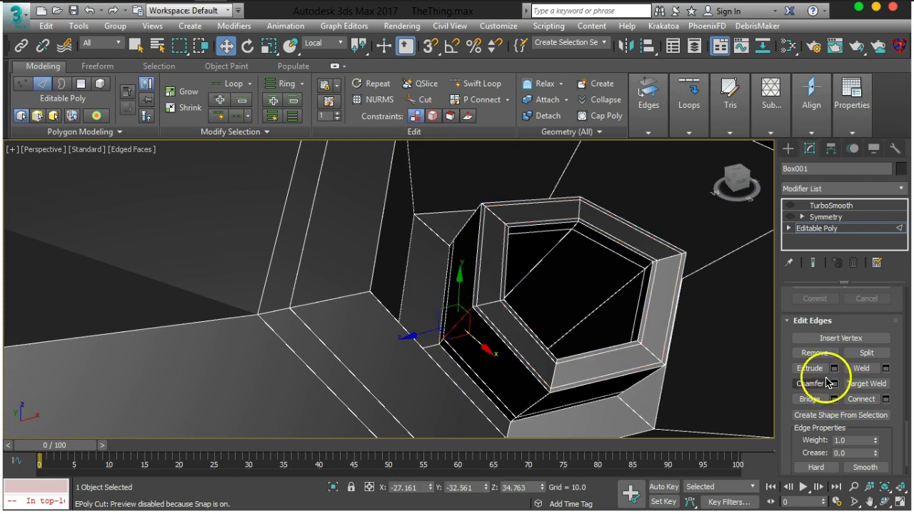
scroll(891, 340, "up", 10)
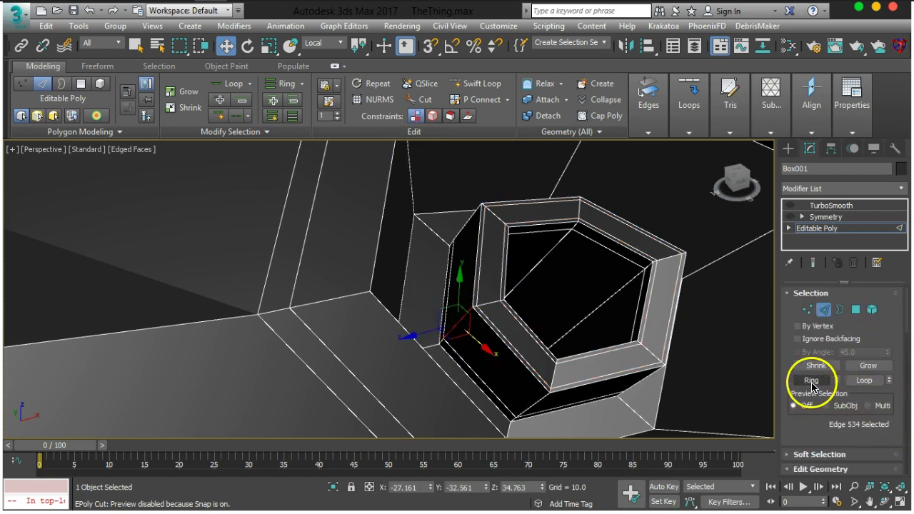
left_click(809, 381)
- Connect the ringed outer wall edges of the tube with 2 segments and Pinch 80
scroll(892, 379, "down", 10)
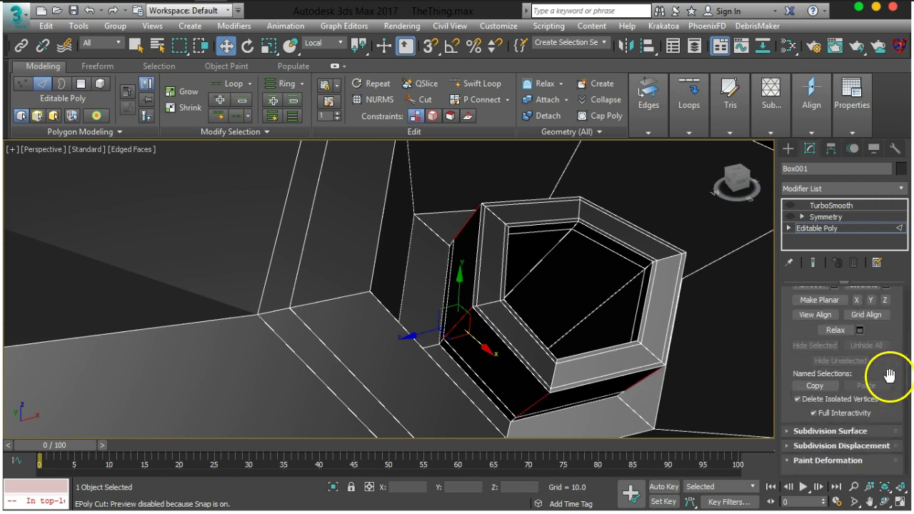
scroll(891, 382, "up", 3)
scroll(891, 379, "down", 5)
scroll(889, 375, "down", 4)
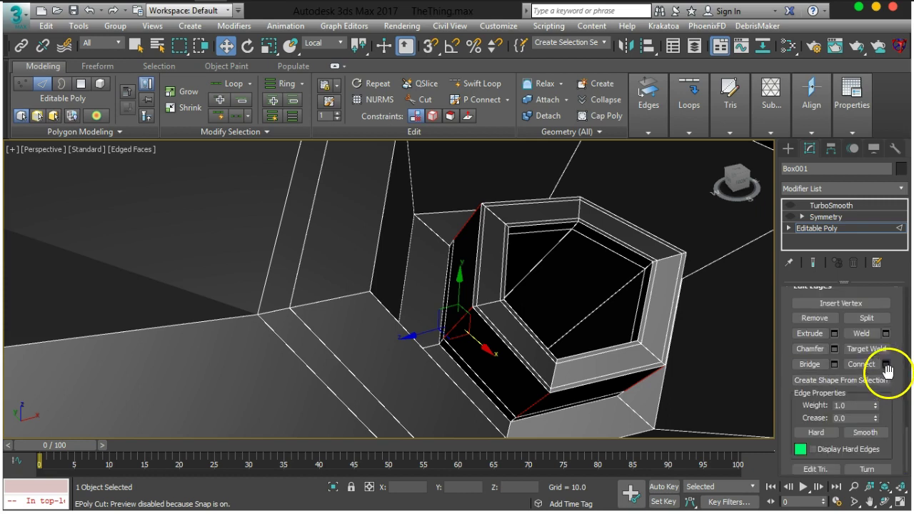
left_click(887, 365)
mouse_move(495, 350)
middle_mouse_down("alt")
mouse_move(513, 339)
mouse_move(512, 352)
middle_mouse_up("alt")
scroll(512, 350, "up", 3)
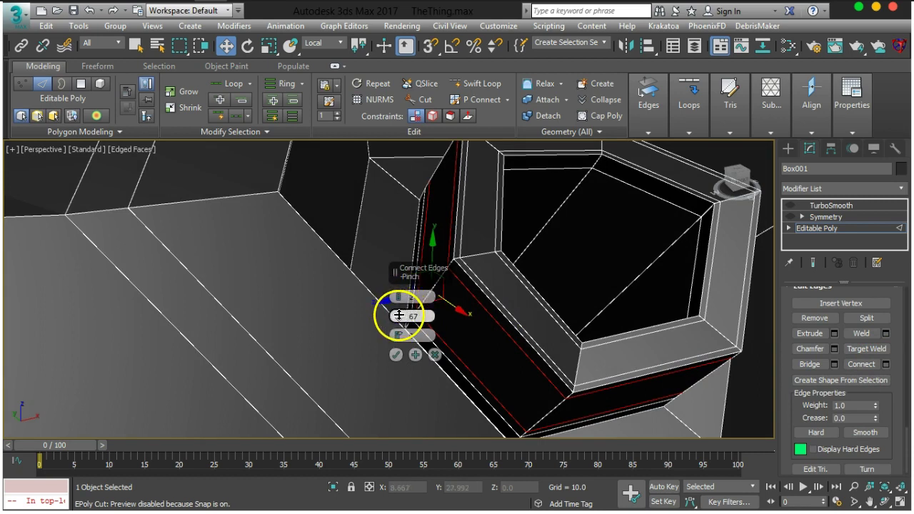
left_click_drag(398, 315, 399, 270)
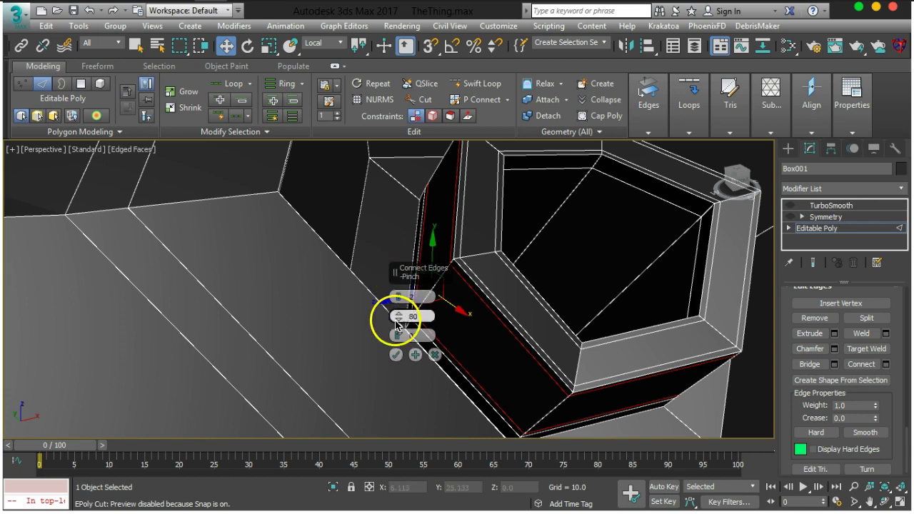
left_click(396, 355)
- Turn on the end result display, Symmetry and TurboSmooth to preview the supported tube
scroll(581, 296, "down", 3)
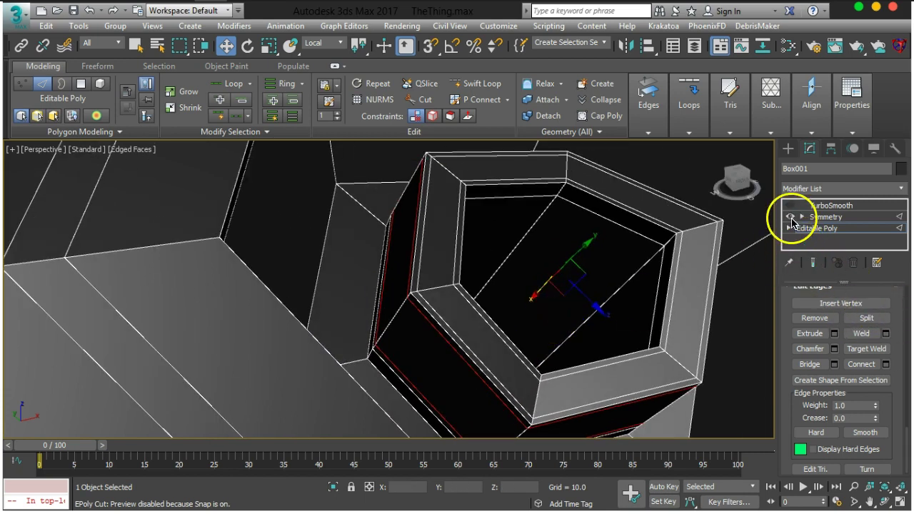
left_click(815, 263)
left_click(791, 207)
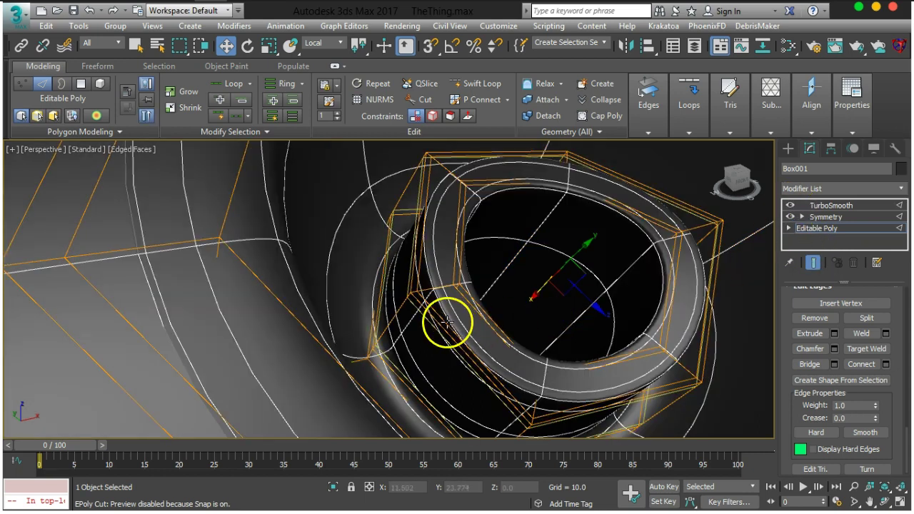
middle_click_drag(438, 300, 586, 335, "alt")
scroll(903, 291, "up", 3)
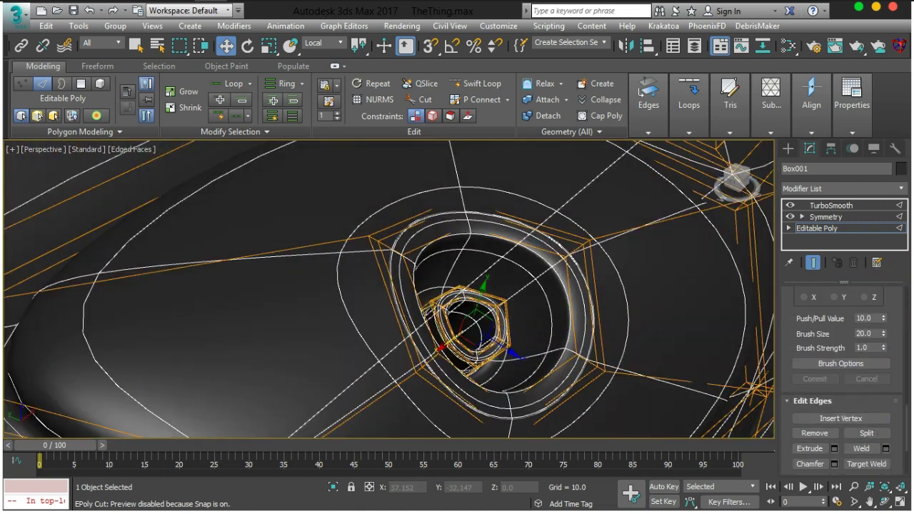
- Leave Edge sub-object mode and deselect the body
scroll(881, 389, "up", 10)
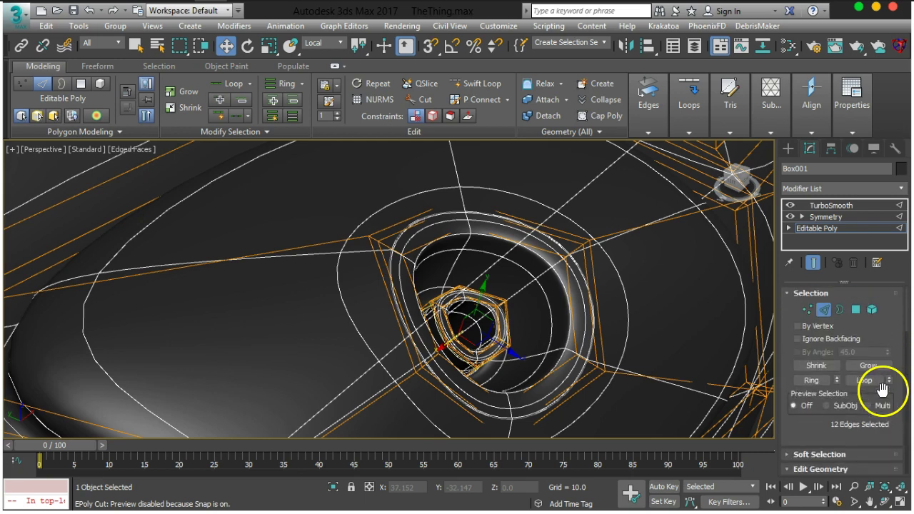
left_click(825, 310)
middle_click_drag(619, 352, 433, 357)
scroll(433, 358, "down", 4)
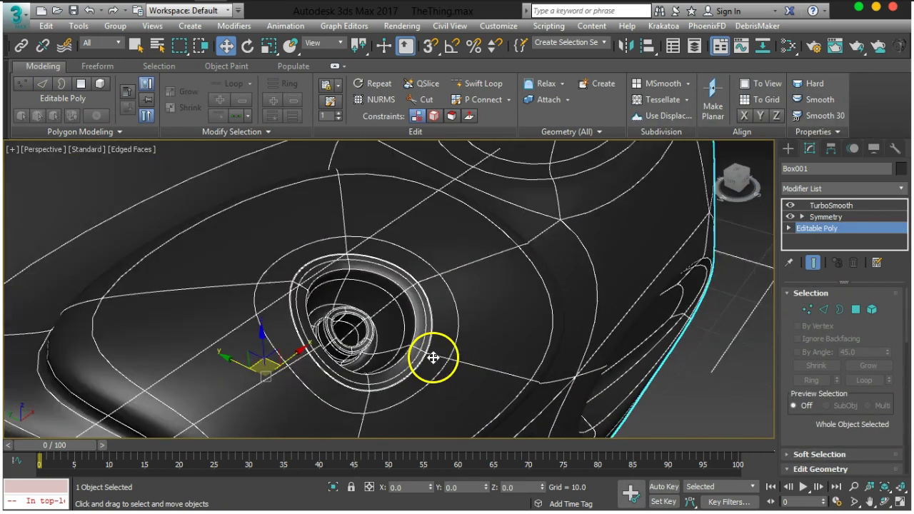
left_click(661, 382)
- Examine the smoothed inner tube and its rim up close and within the surrounding hole and panel
middle_click_drag(374, 291, 333, 292, "alt")
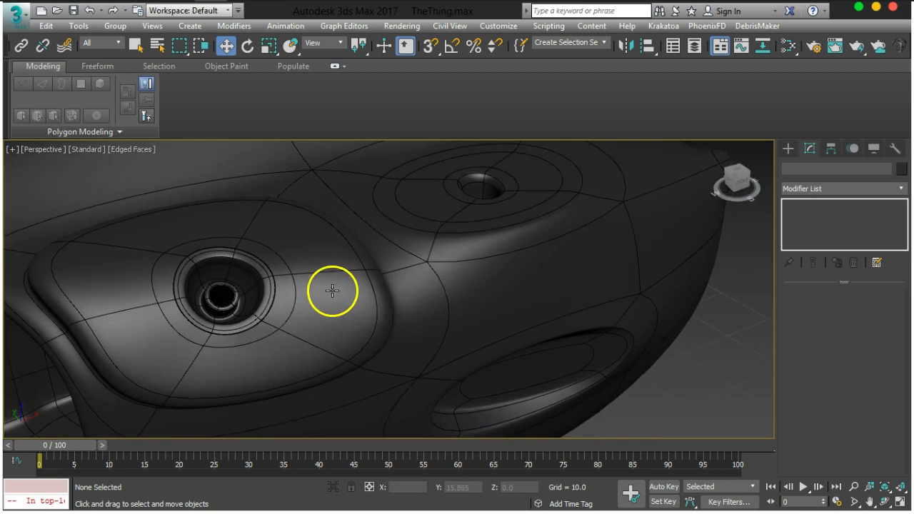
middle_click_drag(258, 300, 314, 306)
scroll(278, 304, "up", 7)
scroll(278, 311, "up", 5)
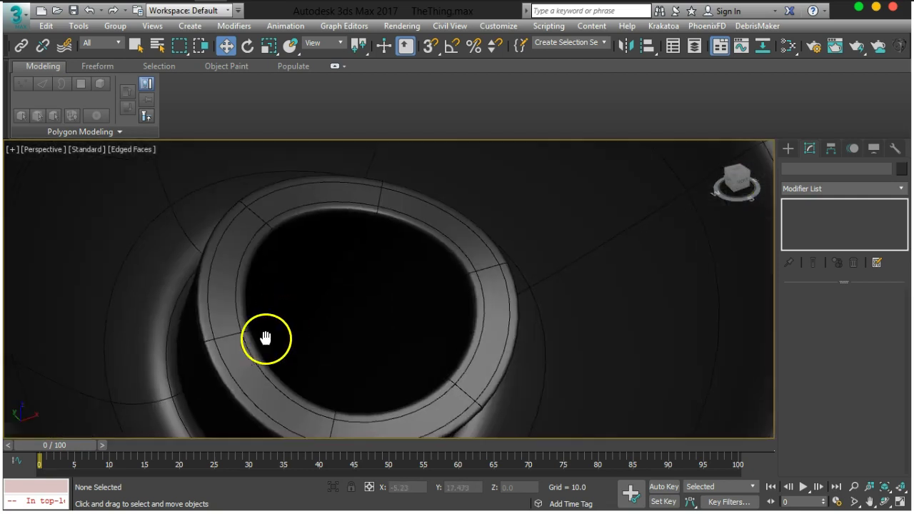
middle_click_drag(271, 350, 258, 315)
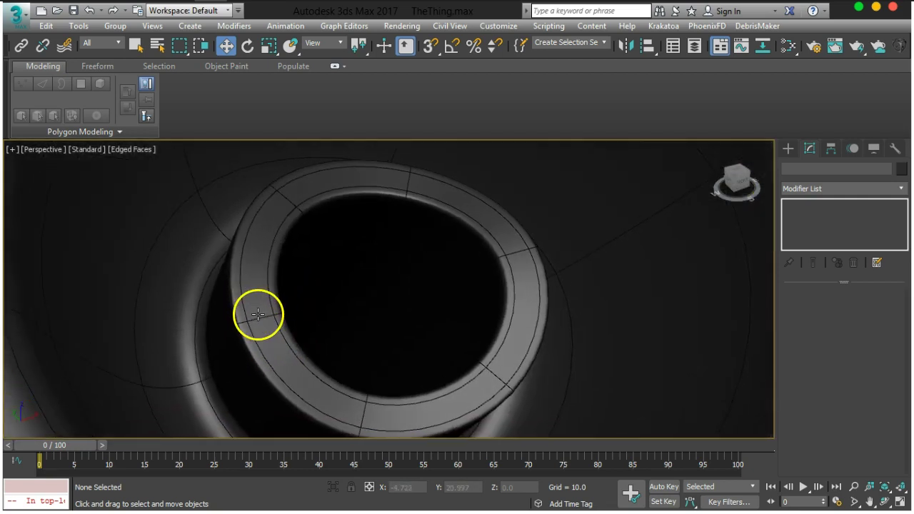
scroll(258, 314, "down", 2)
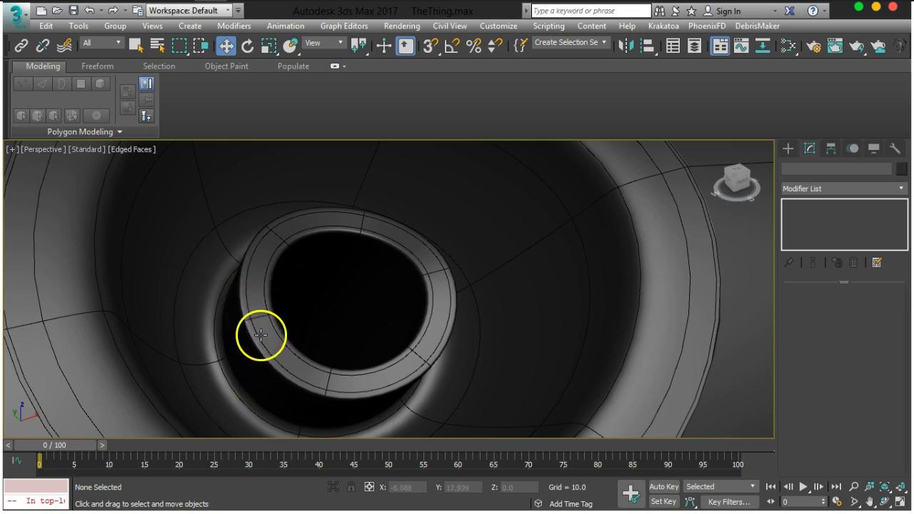
middle_click_drag(411, 370, 549, 307)
scroll(419, 351, "down", 6)
scroll(549, 308, "down", 2)
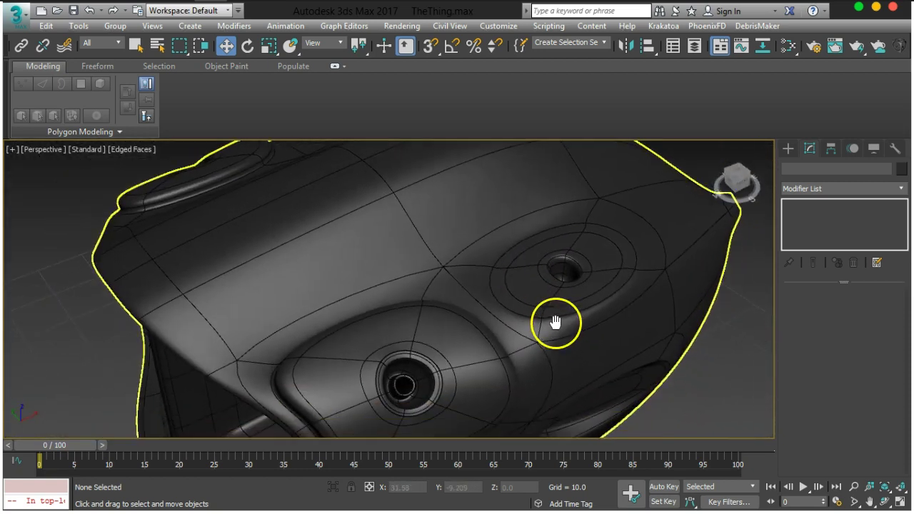
- Select the body at the smaller hole, turn off TurboSmooth and Symmetry, and enter Polygon mode on the Editable Poly
scroll(557, 321, "up", 6)
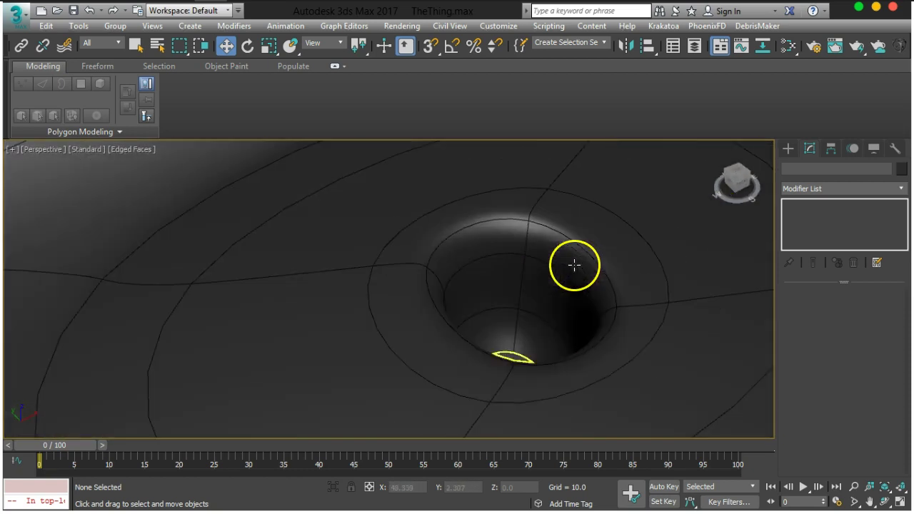
left_click(569, 371)
left_click(791, 207)
left_click(791, 217)
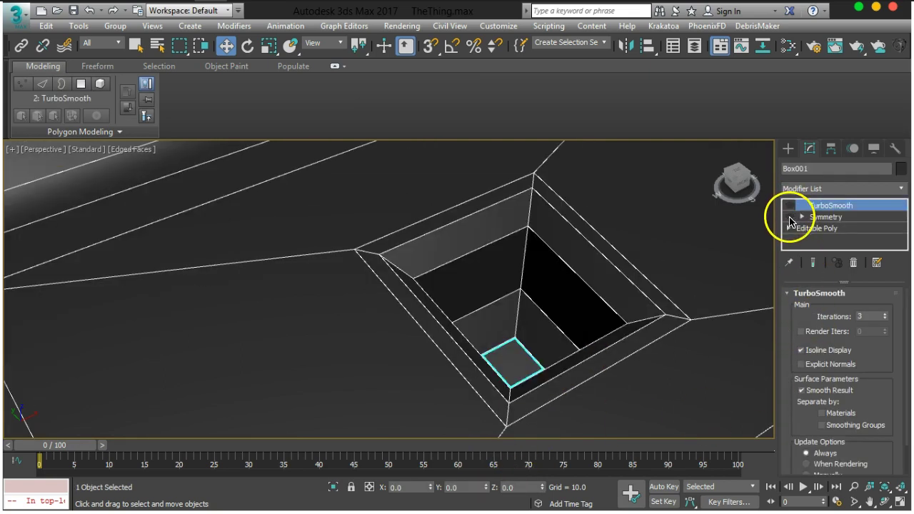
left_click(801, 228)
middle_click_drag(579, 364, 569, 322, "alt")
left_click(854, 315)
left_click(853, 315)
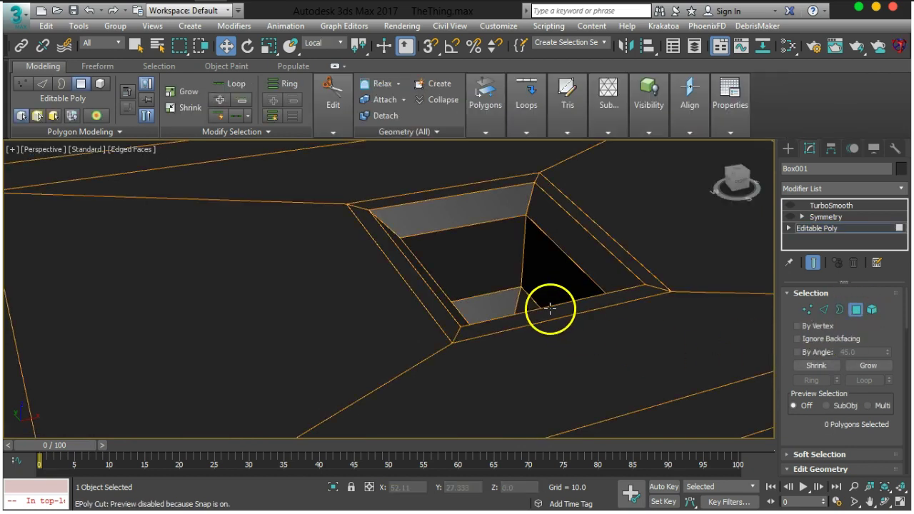
- Select the four narrow polygons forming the rim around the square hole
left_click(626, 299)
left_click(639, 272, "ctrl")
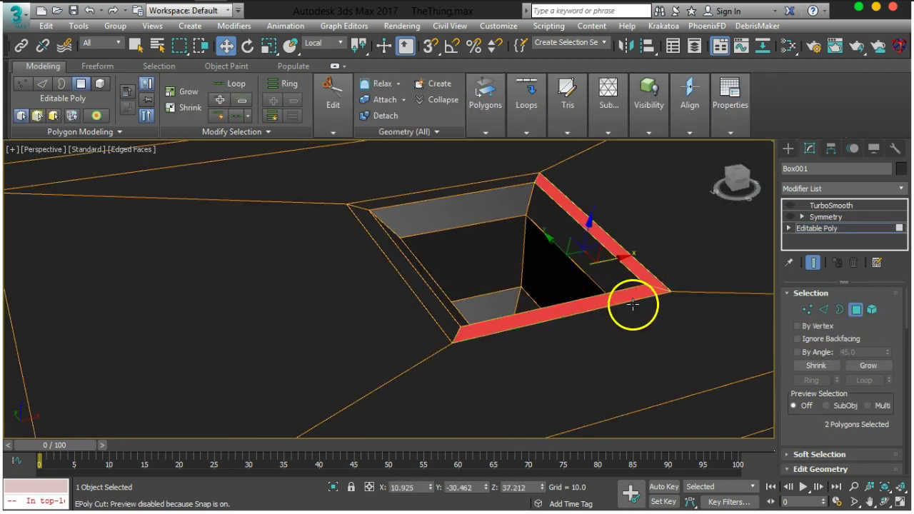
left_click(469, 191, "ctrl")
left_click(404, 270, "ctrl")
middle_click_drag(441, 358, 508, 348, "alt")
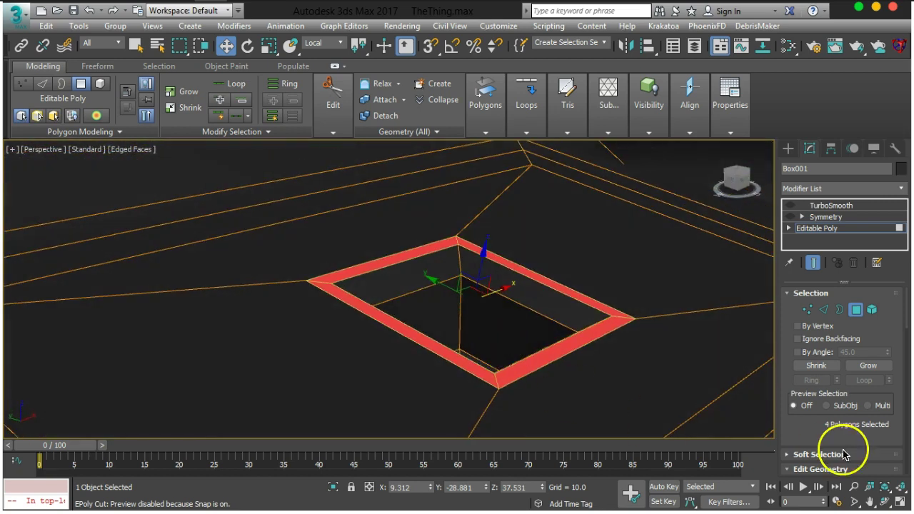
- Extrude the four selected rim polygons outward by 2.076
scroll(821, 329, "down", 10)
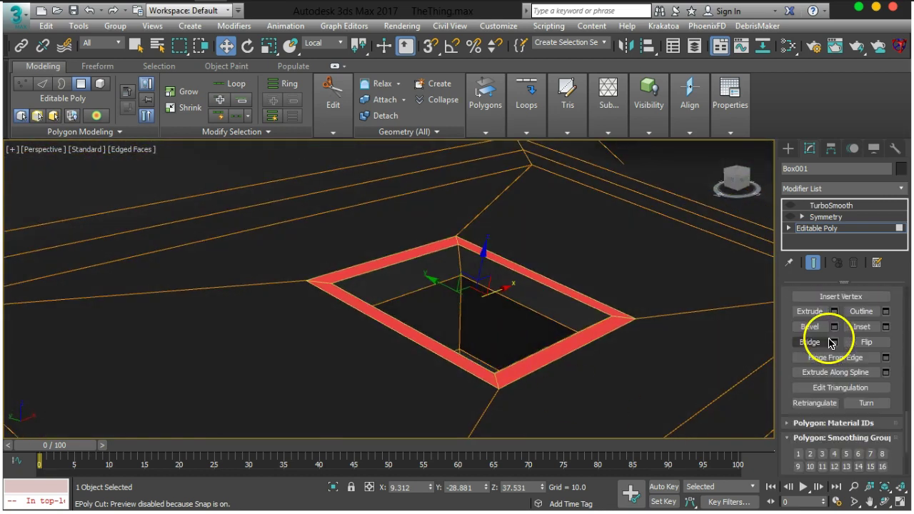
left_click(835, 351)
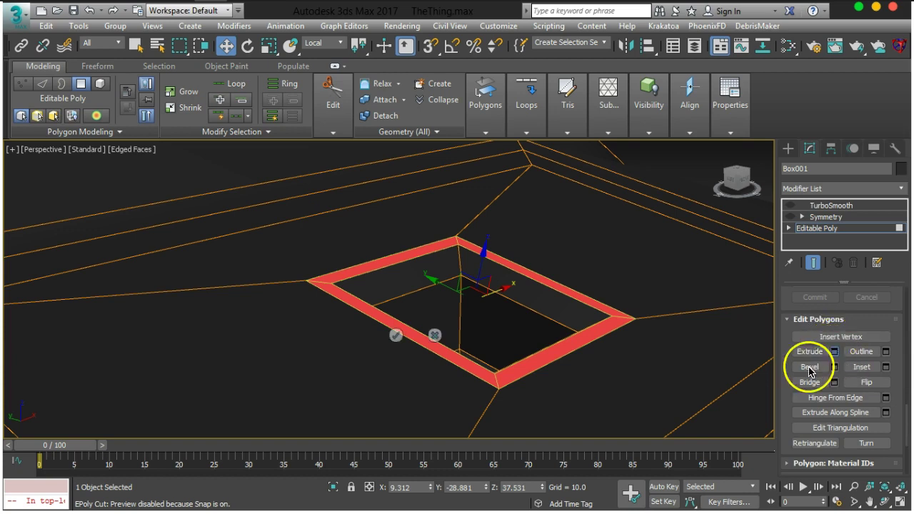
middle_click_drag(524, 280, 513, 295, "alt")
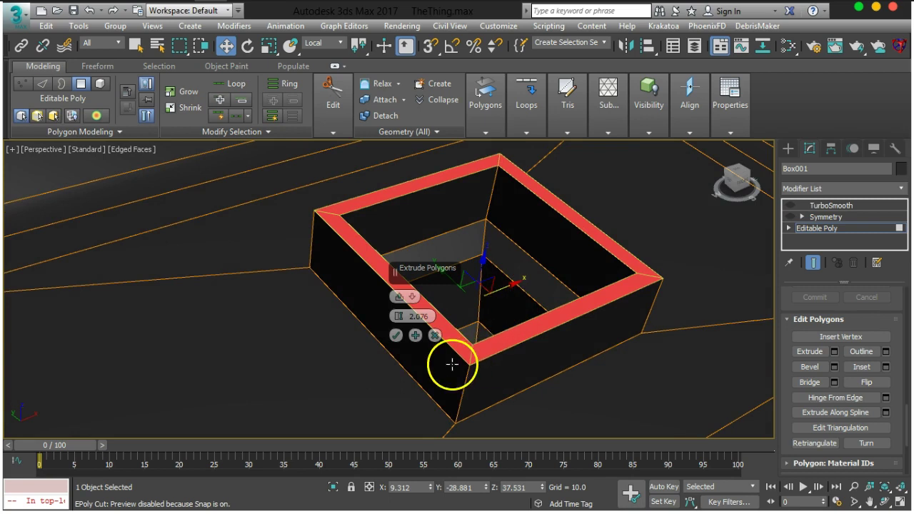
left_click(397, 335)
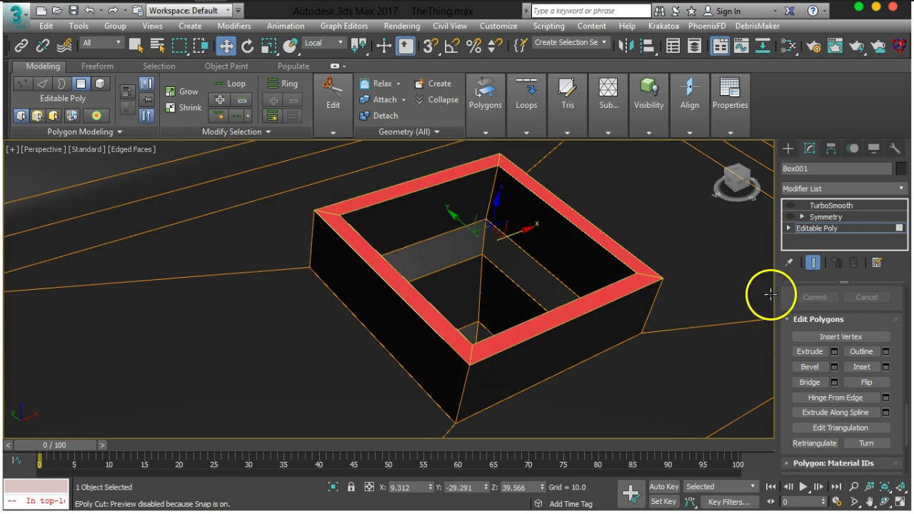
- Preview the raised rim of the smaller hole with TurboSmooth on, and turn the smoothing off again
left_click(790, 205)
middle_click_drag(595, 348, 592, 328, "alt")
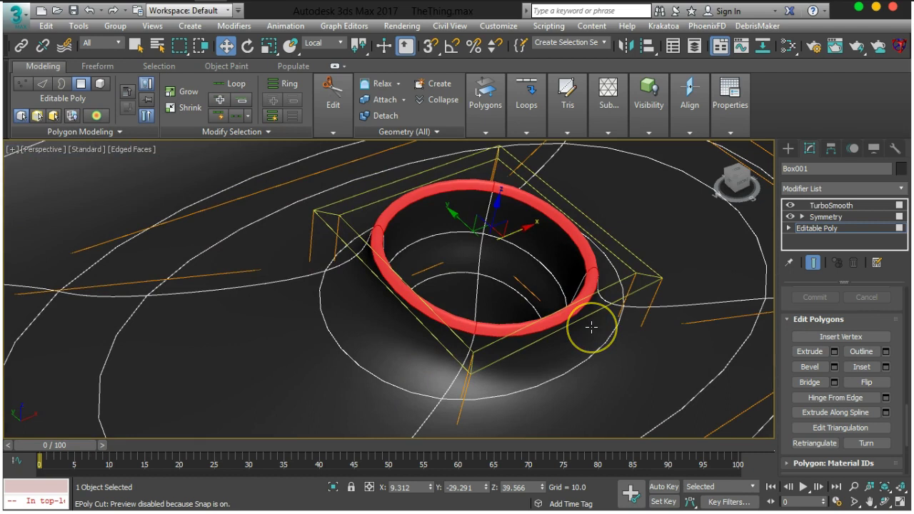
left_click(791, 206)
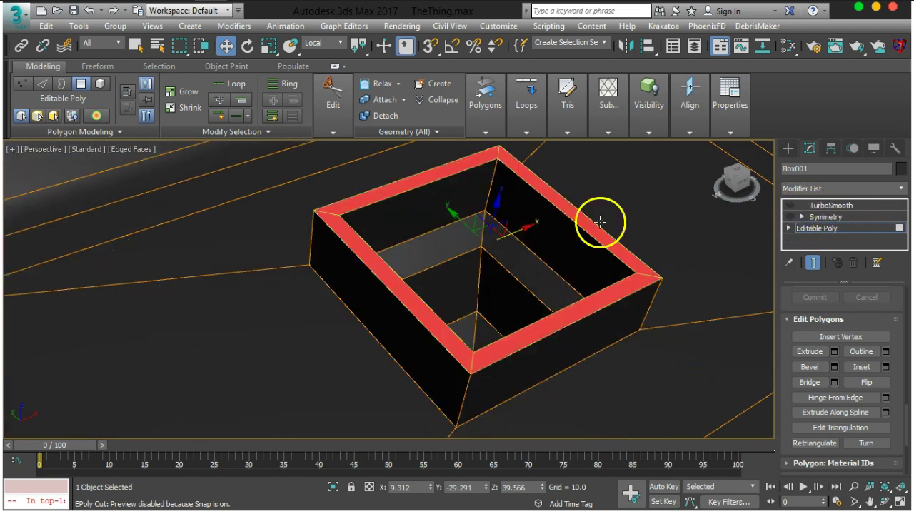
- Switch the Editable Poly from Polygon to Edge sub-object mode for work on the raised rim
left_click_drag(898, 335, 900, 378)
scroll(898, 377, "up", 10)
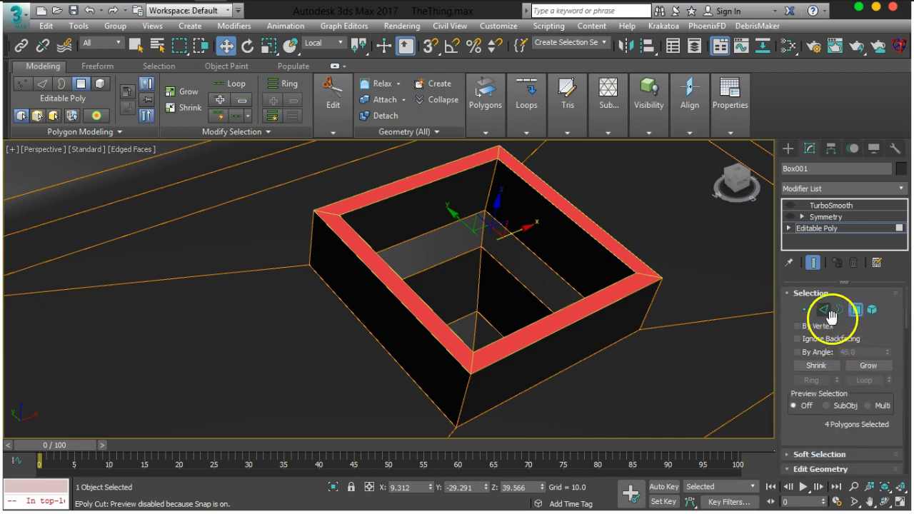
left_click(824, 311)
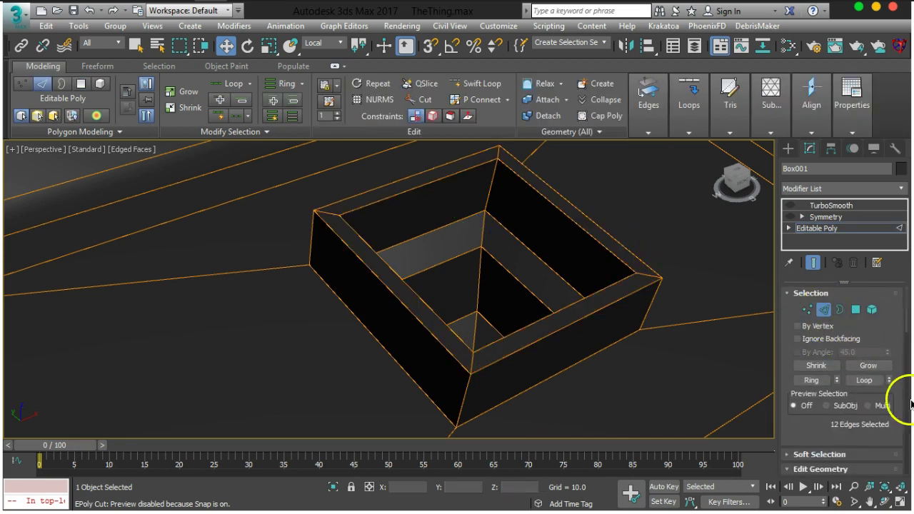
- Add Swift Loop support edges around the raised square rim, just below its outer upper edge, along its top face and near its base
left_click(481, 84)
scroll(505, 321, "up", 3)
middle_click_drag(536, 379, 482, 242)
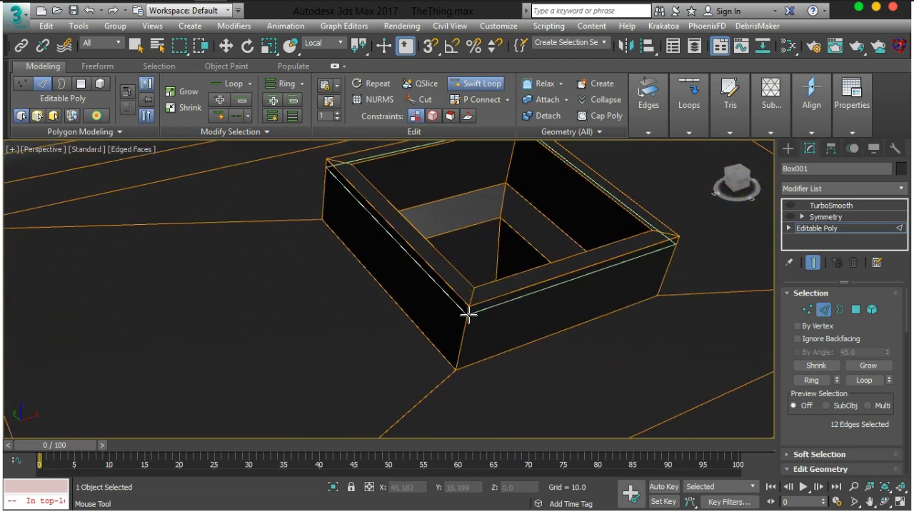
left_click(469, 306)
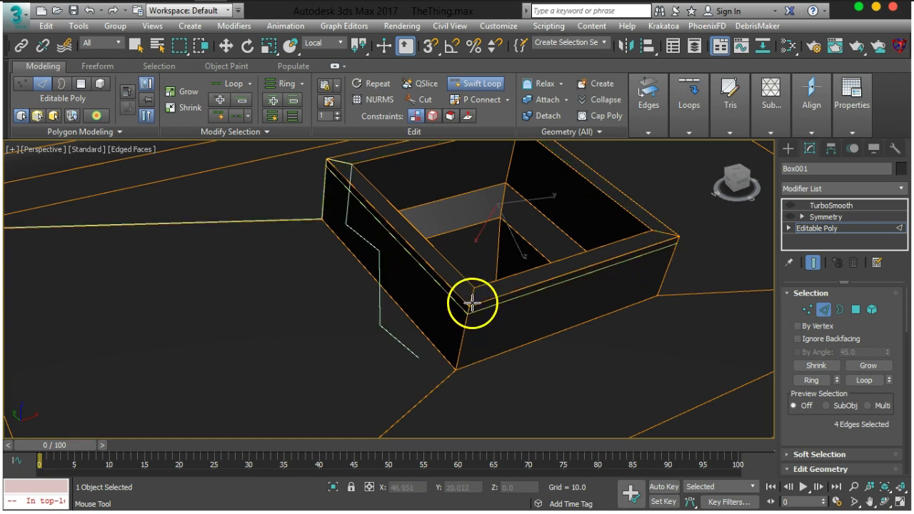
scroll(472, 304, "up", 4)
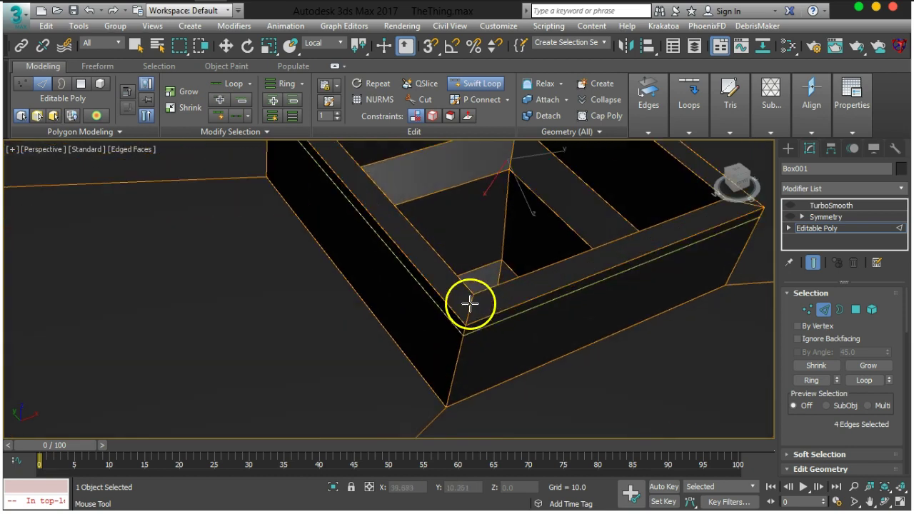
scroll(468, 332, "down", 4)
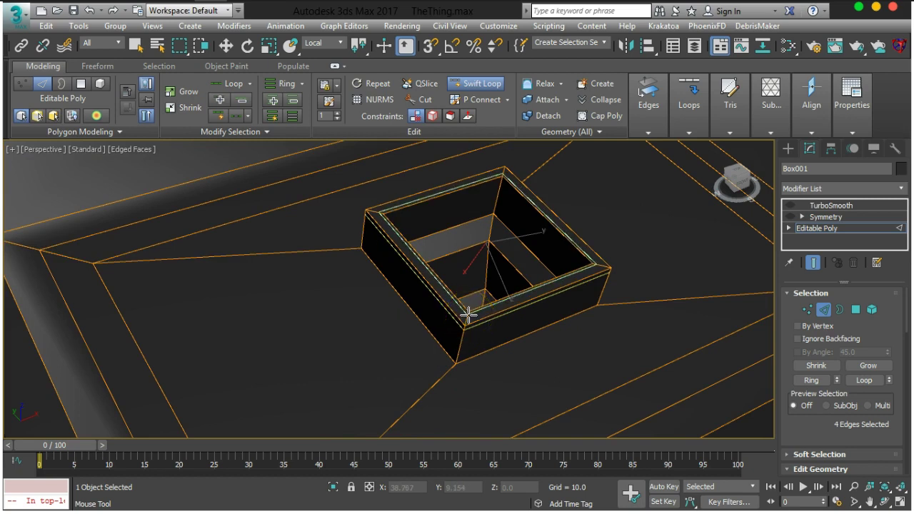
left_click(466, 323)
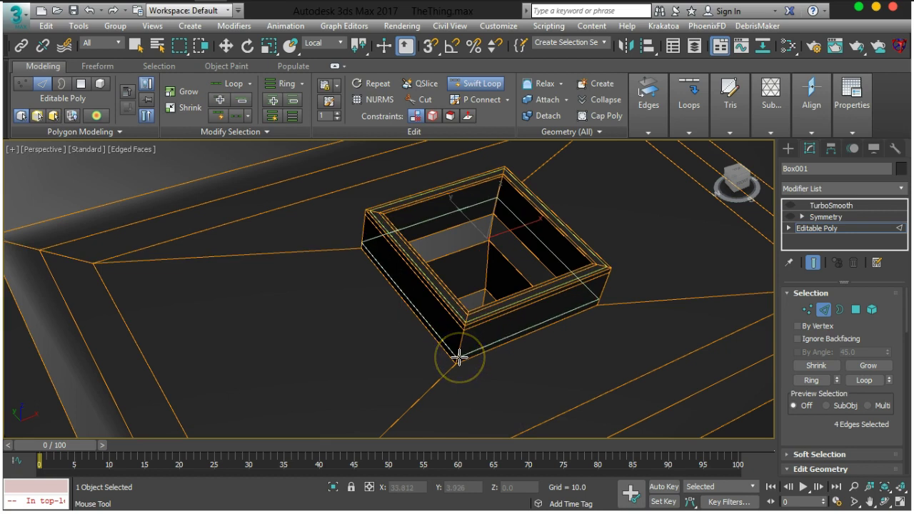
- Preview the raised rim with TurboSmooth and Symmetry on, and turn both modifiers off again
left_click(790, 206)
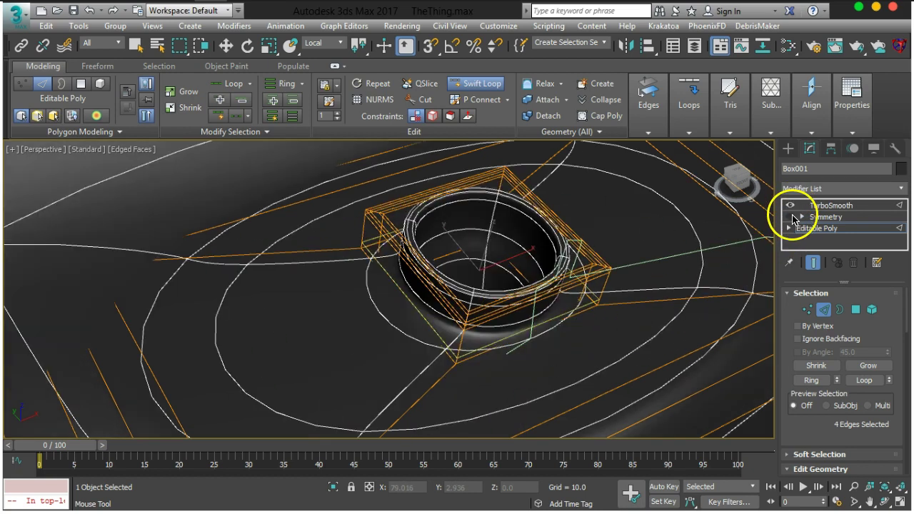
mouse_move(443, 272)
middle_mouse_down("alt")
mouse_move(412, 281)
mouse_move(505, 257)
mouse_move(388, 238)
mouse_move(339, 212)
mouse_move(458, 272)
middle_mouse_up("alt")
scroll(465, 286, "up", 3)
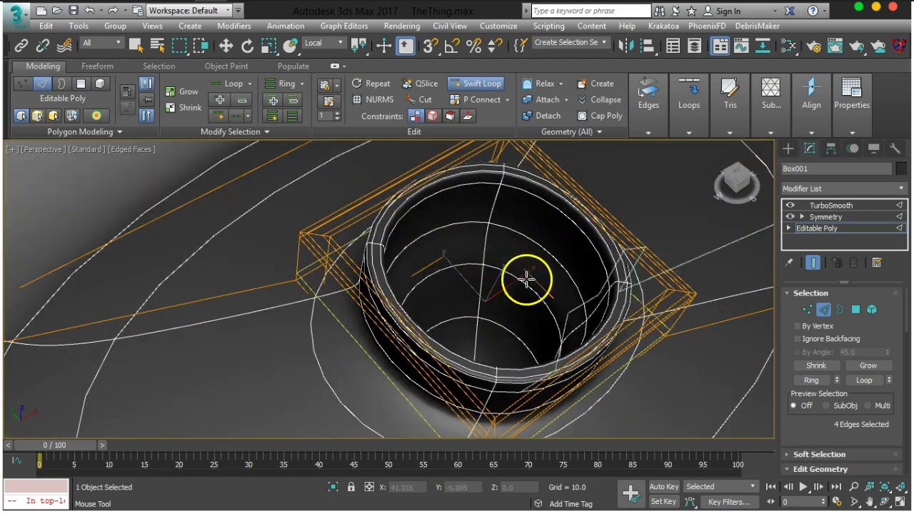
left_click(790, 217)
left_click(790, 205)
- Add Swift Loop support edges inside the square hole, on both sides of each stepped edge of its inner walls
middle_click_drag(525, 292, 471, 188, "alt")
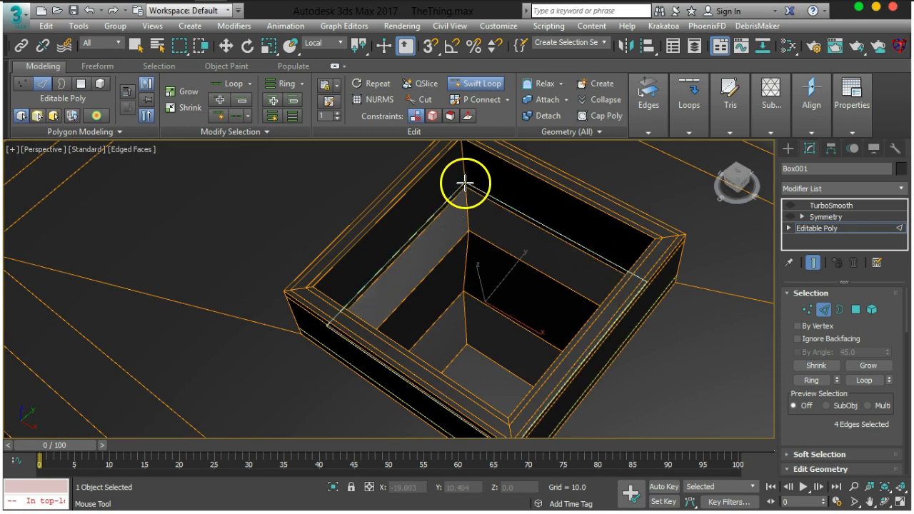
left_click(464, 182)
left_click(467, 194)
left_click(469, 226)
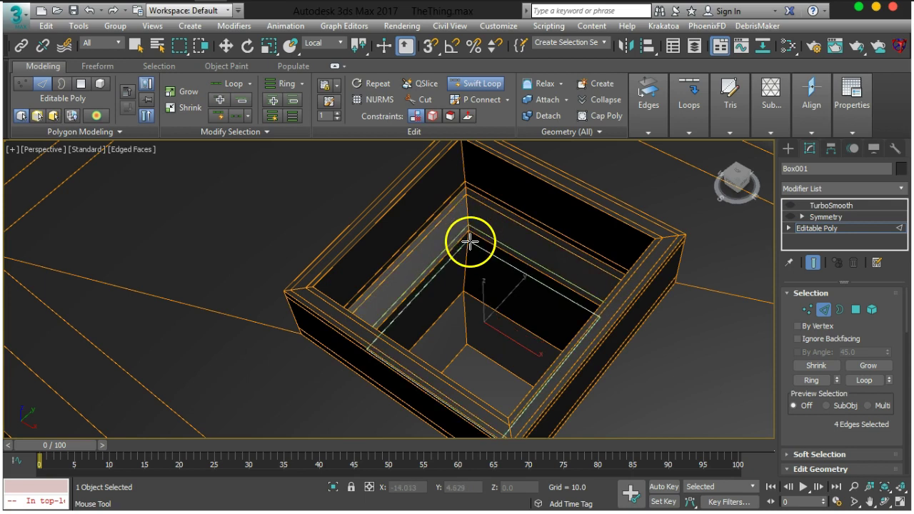
left_click(470, 242)
left_click(466, 283)
middle_click_drag(487, 321, 578, 302, "alt")
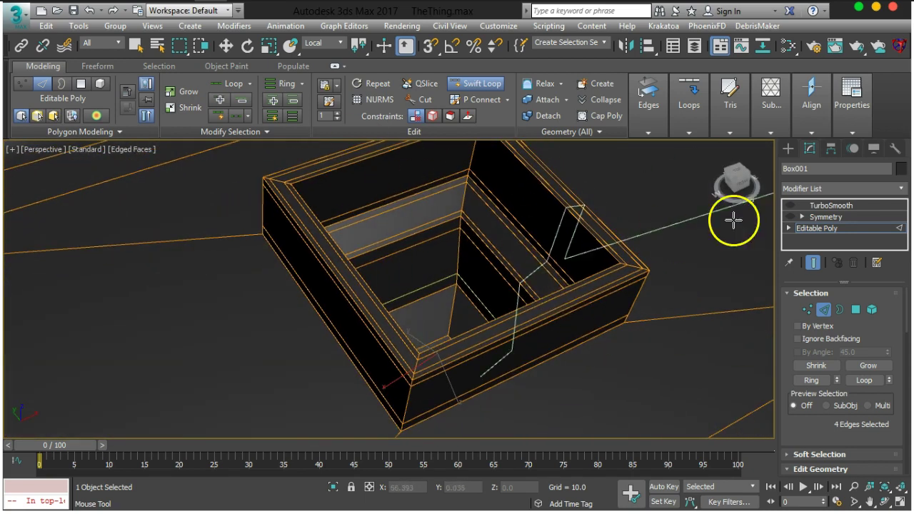
- Turn Symmetry and TurboSmooth back on, leave Edge mode and Swift Loop, and deselect the model
left_click(813, 264)
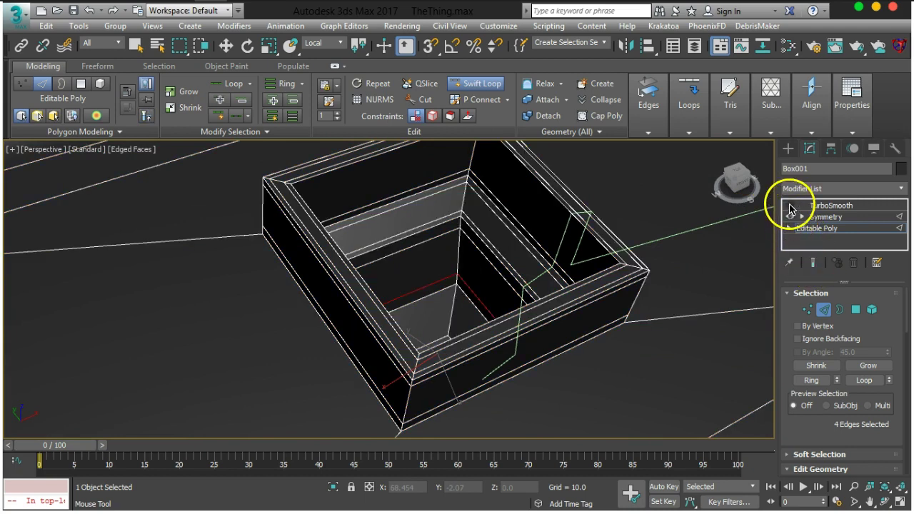
left_click(825, 310)
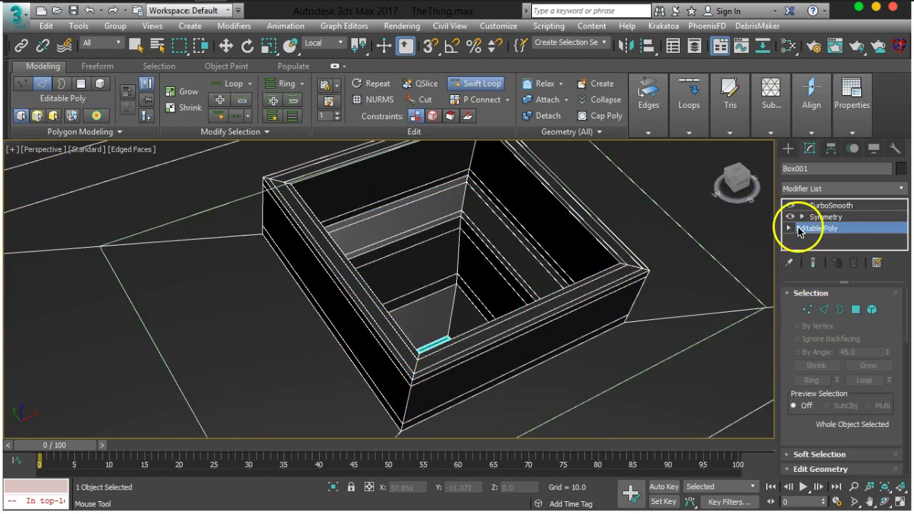
left_click(813, 264)
scroll(414, 306, "down", 6)
middle_click_drag(493, 329, 468, 295)
left_click(139, 43)
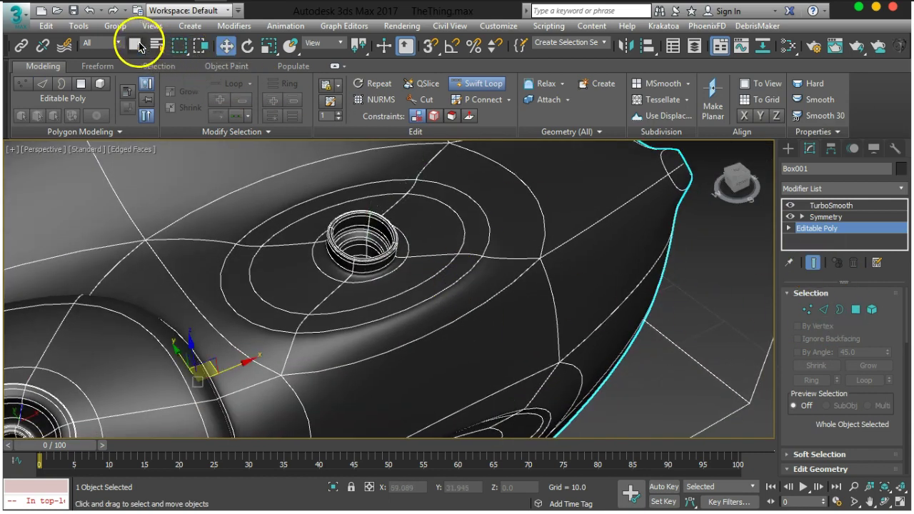
left_click(714, 324)
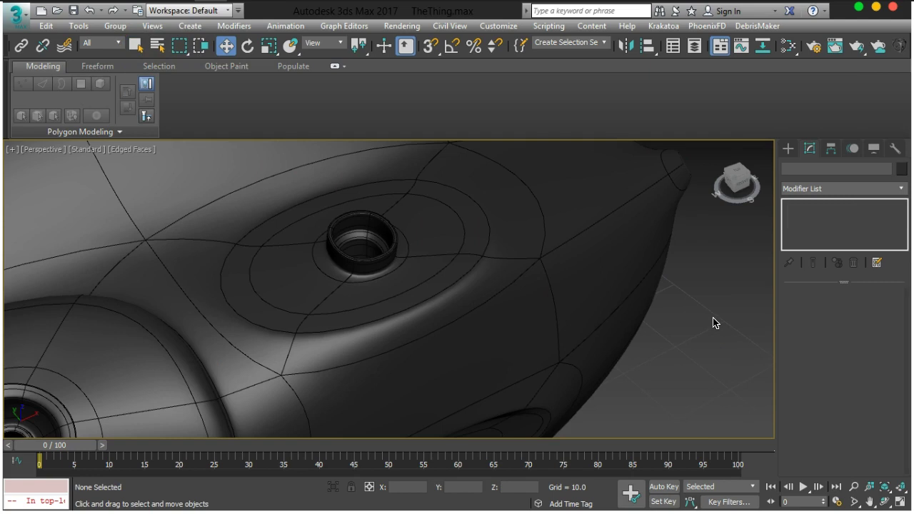
- Examine the smoothed rims of both holes and the inner walls of the large front opening
middle_click_drag(715, 323, 438, 271, "alt")
scroll(421, 264, "up", 5)
left_click(374, 259)
middle_click_drag(374, 259, 441, 290, "alt")
scroll(441, 291, "down", 4)
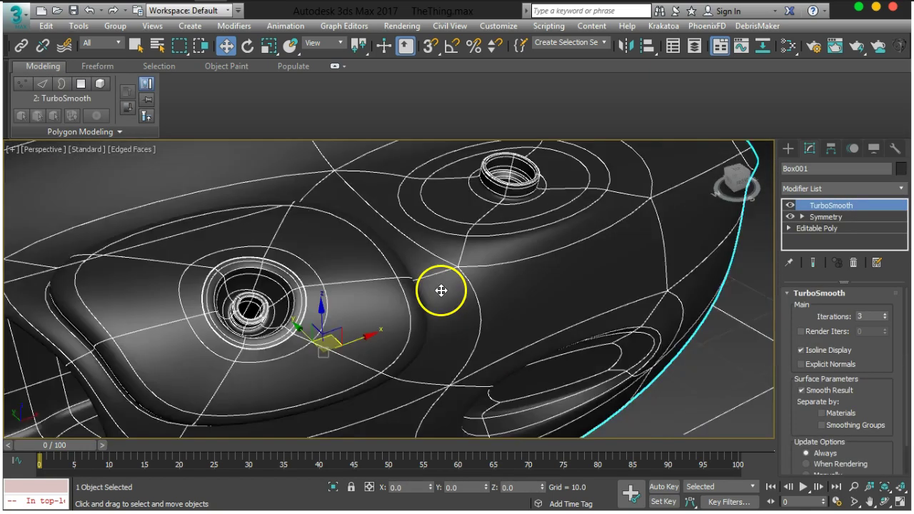
scroll(441, 290, "down", 5)
left_click(608, 331)
middle_click_drag(316, 341, 376, 400, "alt")
scroll(367, 312, "up", 5)
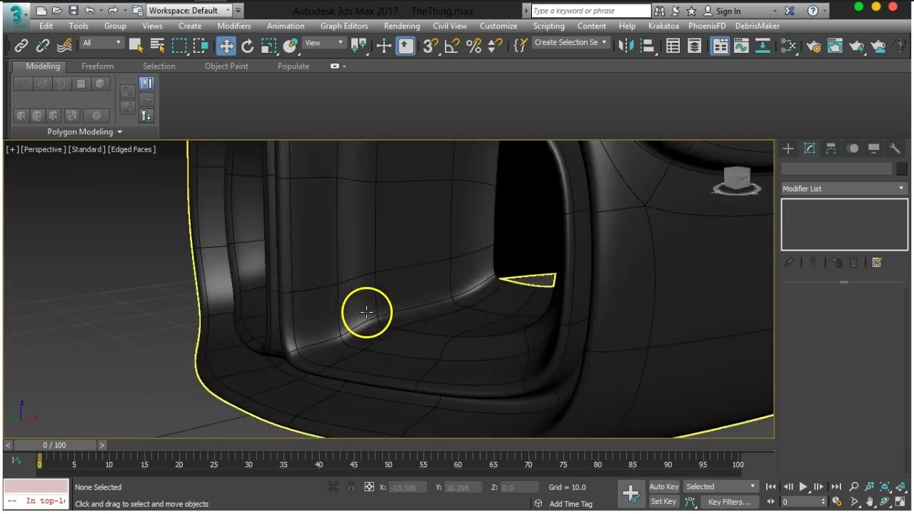
- Select the model, turn off Symmetry and TurboSmooth, and enter Edge sub-object mode of the Editable Poly
left_click(366, 313)
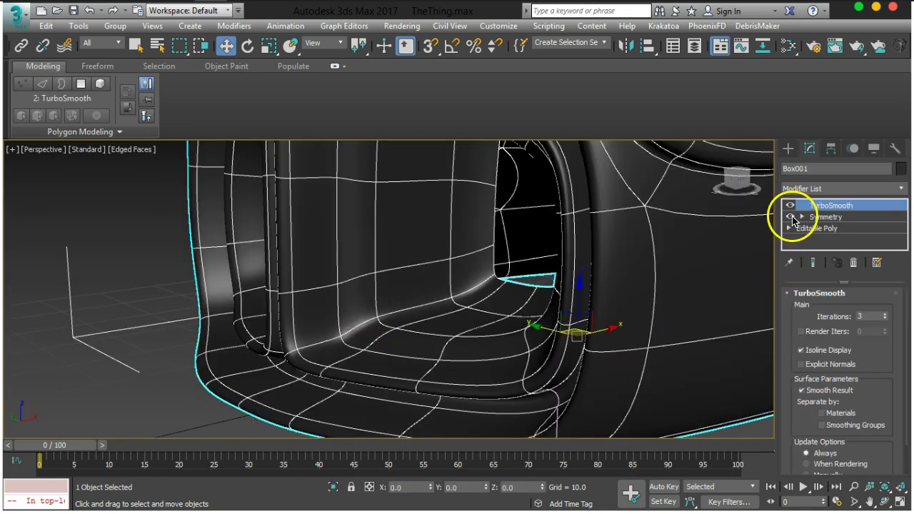
left_click(790, 205)
left_click(807, 228)
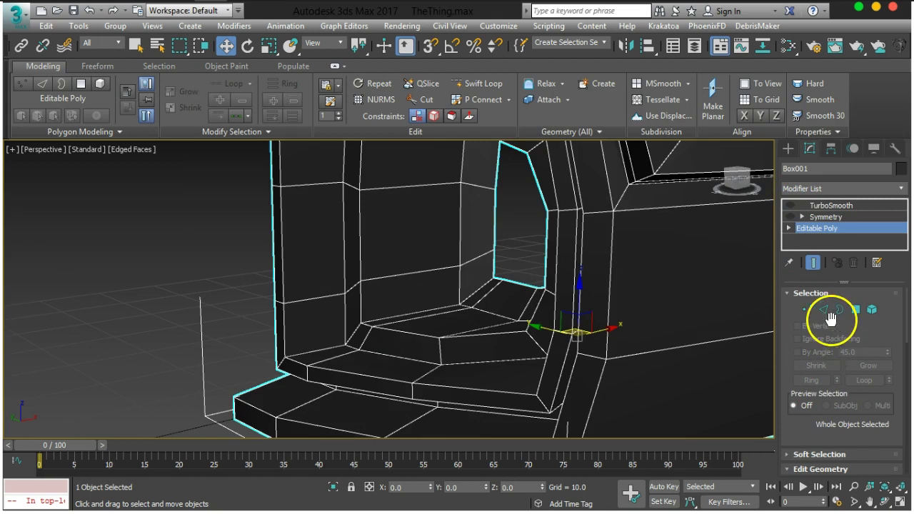
left_click(824, 311)
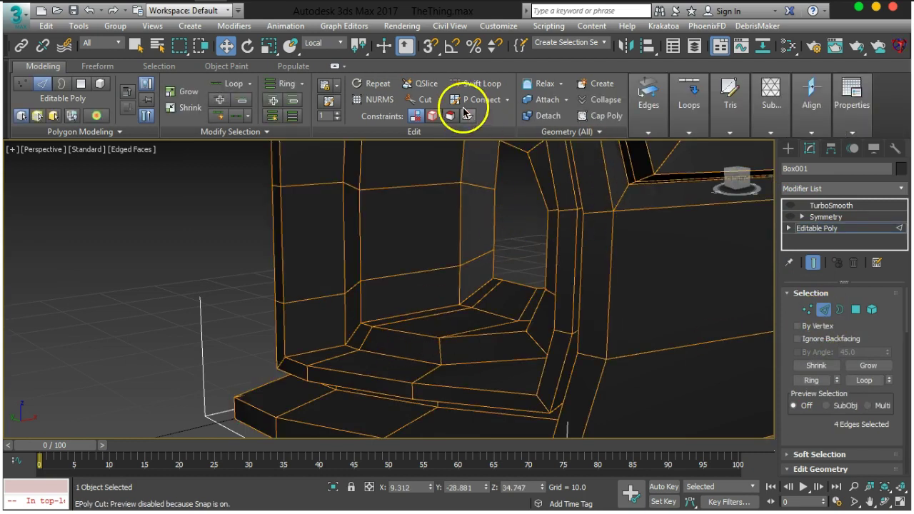
- Add Swift Loop support edges beside the vertical corner edges on the inner wall of the large front opening
left_click(485, 88)
middle_click_drag(431, 240, 537, 302, "alt")
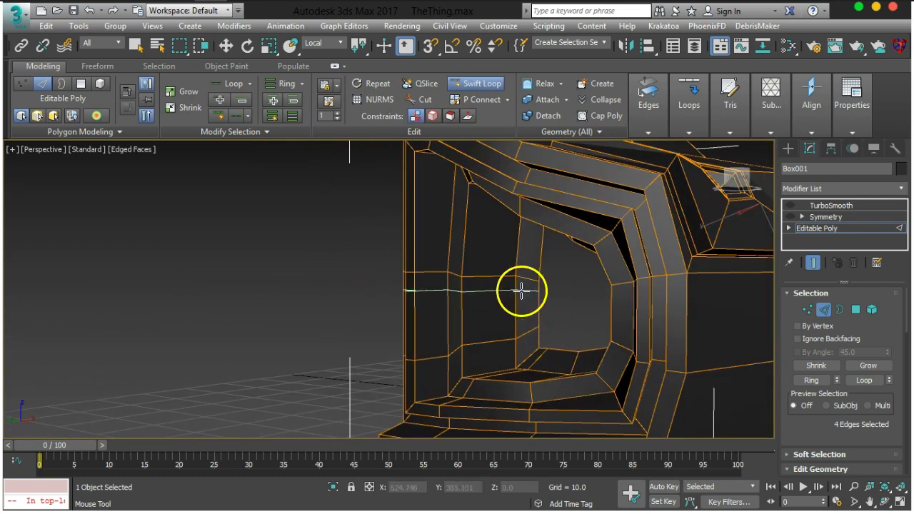
scroll(508, 275, "up", 2)
scroll(508, 274, "up", 3)
left_click(525, 281)
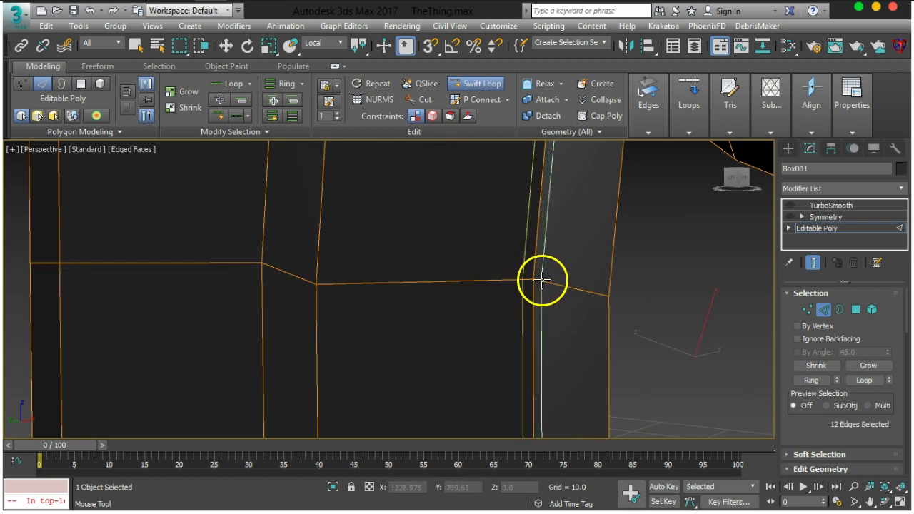
left_click(308, 279)
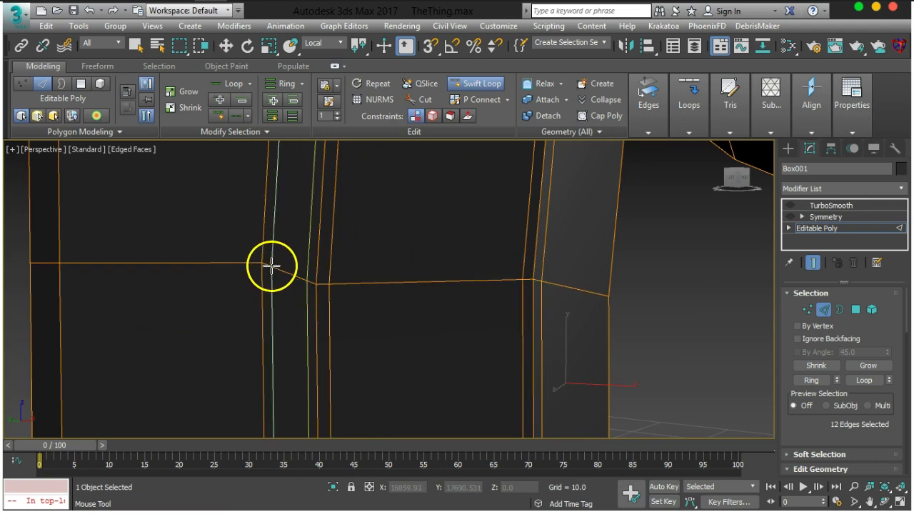
scroll(249, 266, "down", 3)
middle_click_drag(249, 265, 360, 289, "alt")
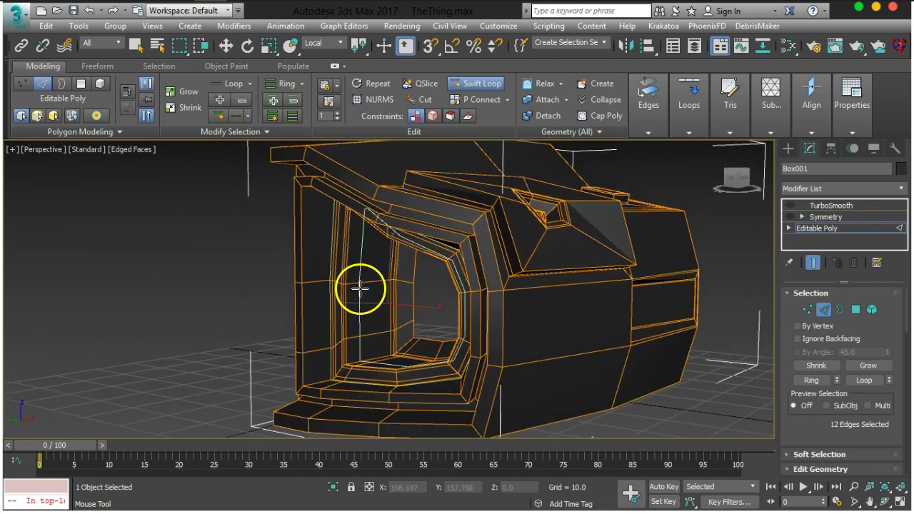
scroll(361, 288, "up", 3)
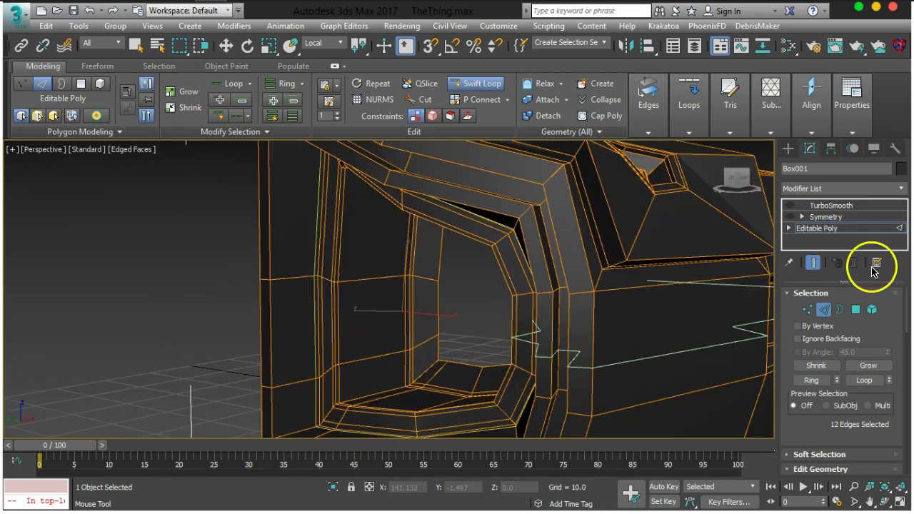
- Turn on TurboSmooth, leave Edge mode and Swift Loop, and deselect the model to inspect the smoothed front opening
left_click(791, 206)
left_click(825, 311)
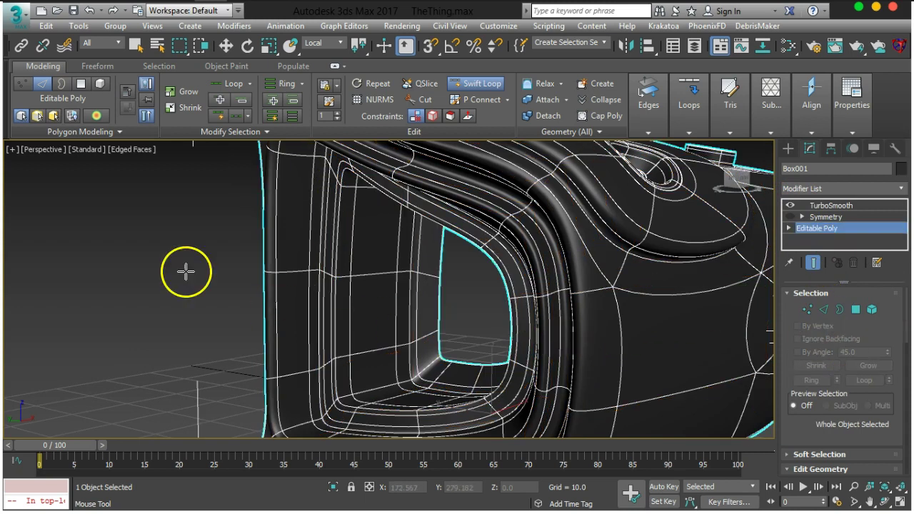
left_click(143, 51)
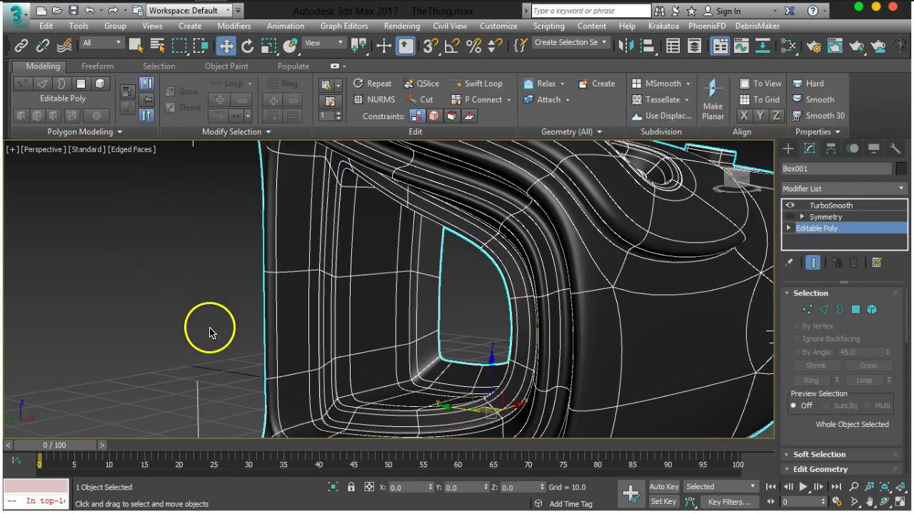
left_click(210, 331)
middle_click_drag(390, 350, 615, 343, "alt")
scroll(601, 346, "up", 2)
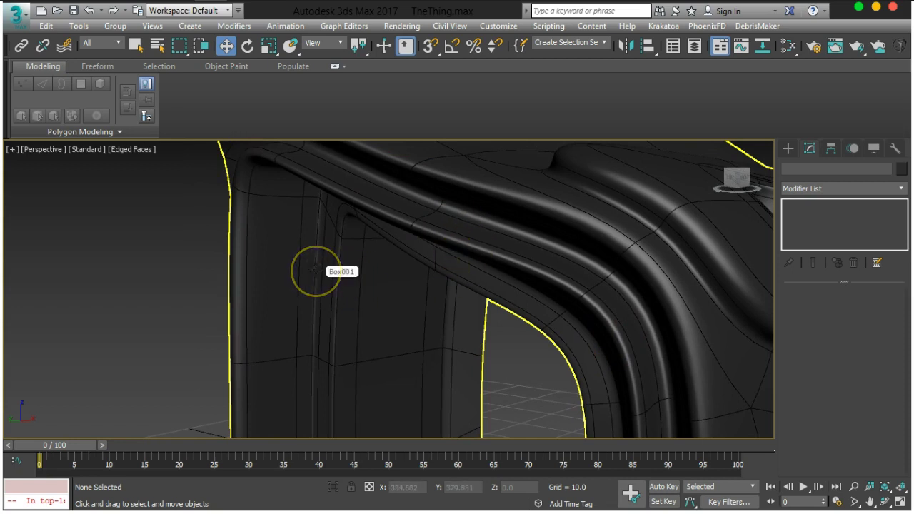
scroll(373, 249, "down", 5)
middle_click_drag(373, 253, 533, 278, "alt")
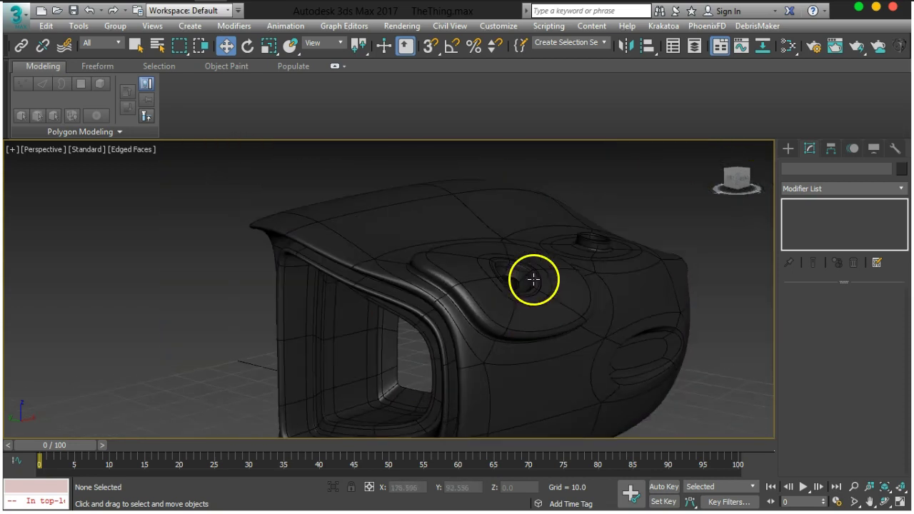
scroll(494, 285, "up", 2)
- Turn on Symmetry for the model, deselect it, and inspect the complete smoothed shape from the front and side
left_click(501, 305)
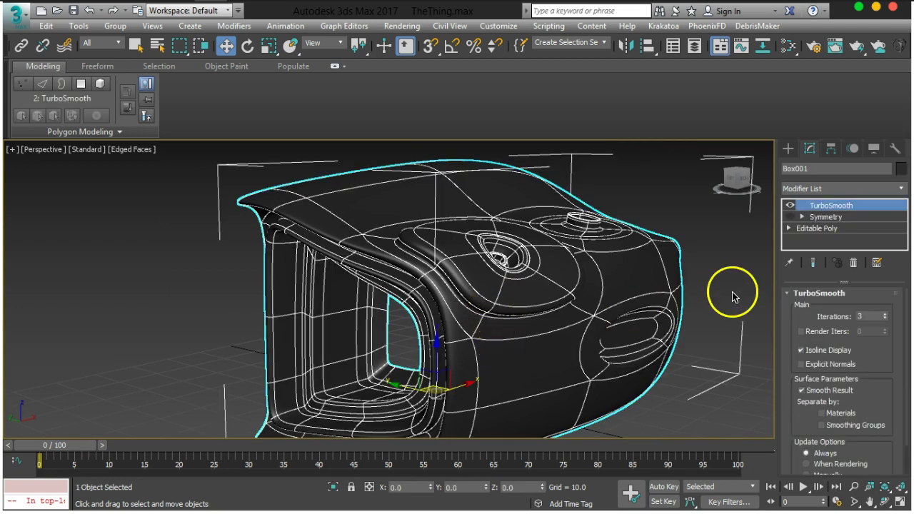
left_click(790, 216)
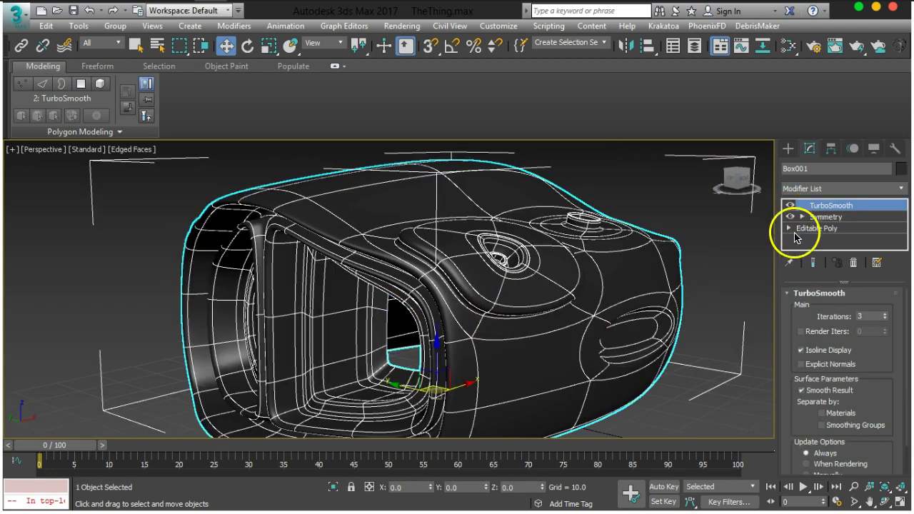
left_click(743, 334)
middle_click_drag(516, 373, 664, 345, "alt")
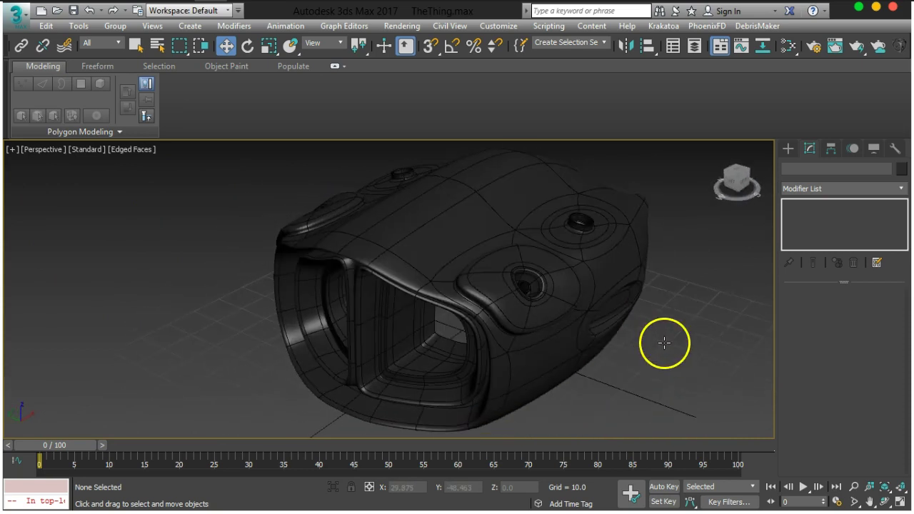
middle_click_drag(470, 303, 524, 292)
scroll(420, 249, "up", 3)
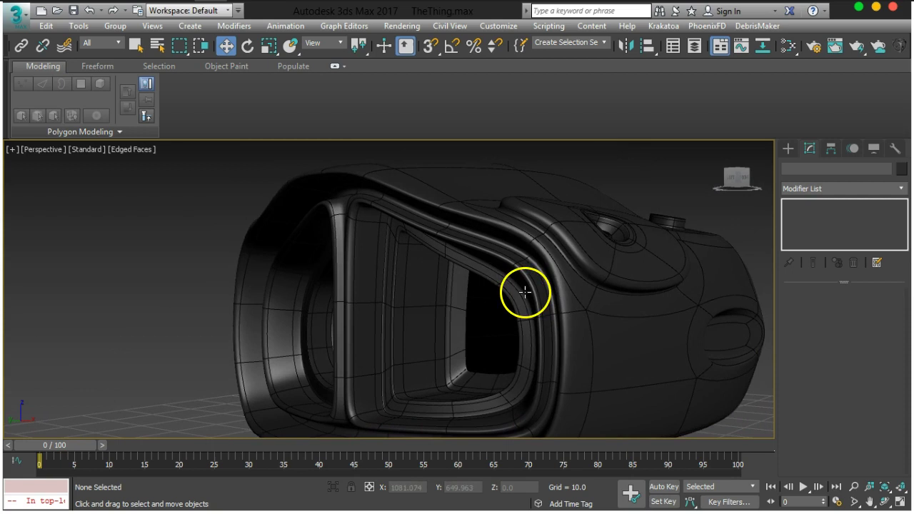
- Select the model again, turn off Symmetry and TurboSmooth, and return to the Editable Poly level
left_click(614, 270)
middle_click_drag(567, 241, 555, 310, "alt")
scroll(527, 286, "up", 3)
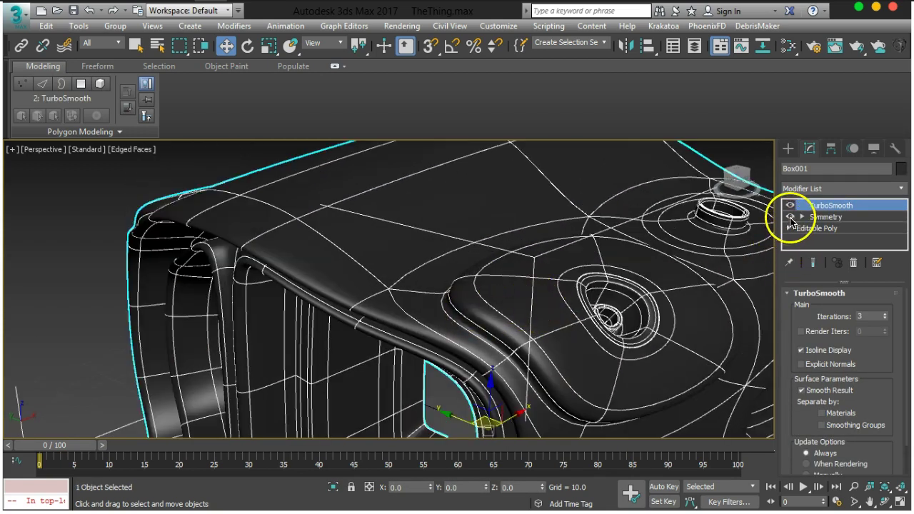
left_click(791, 218)
left_click(791, 206)
left_click(817, 229)
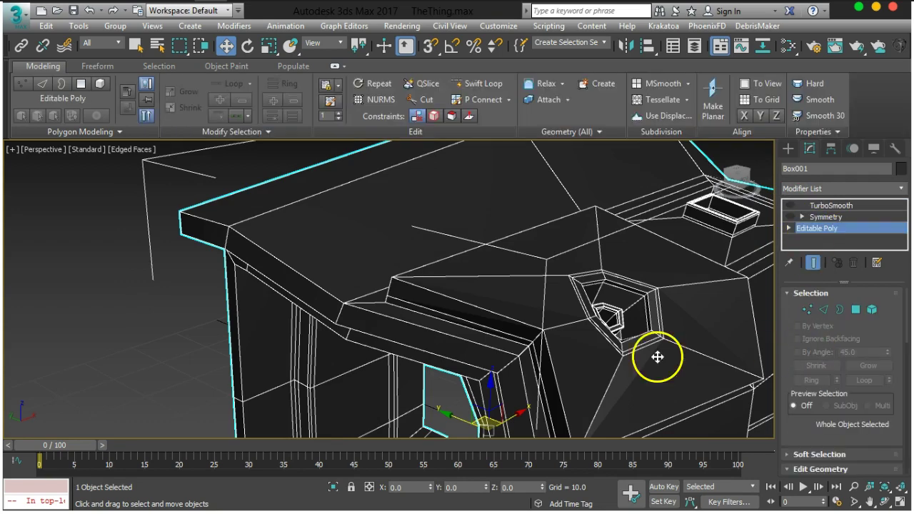
- Add two Swift Loop support edges along the narrow side walls of the raised panel with the polygonal hole, above the front opening
left_click(484, 83)
middle_click_drag(488, 271, 567, 323, "alt")
scroll(527, 259, "up", 4)
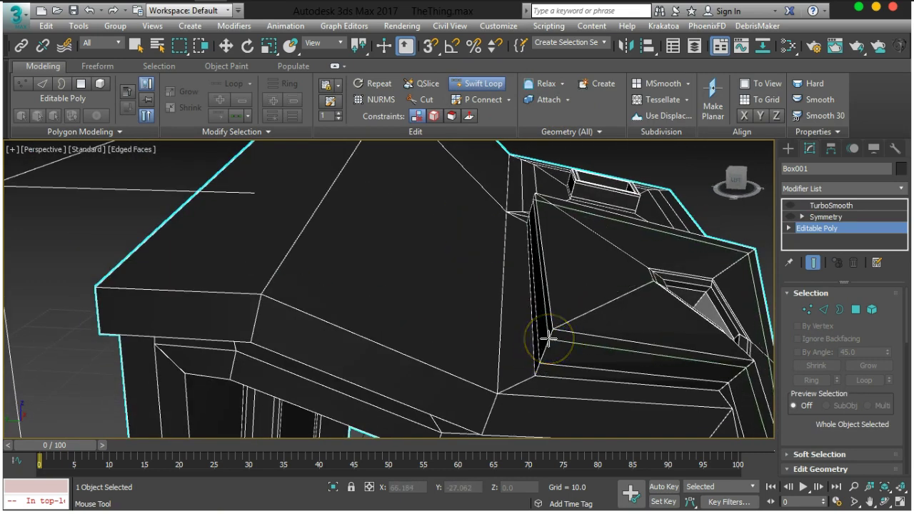
left_click(547, 351)
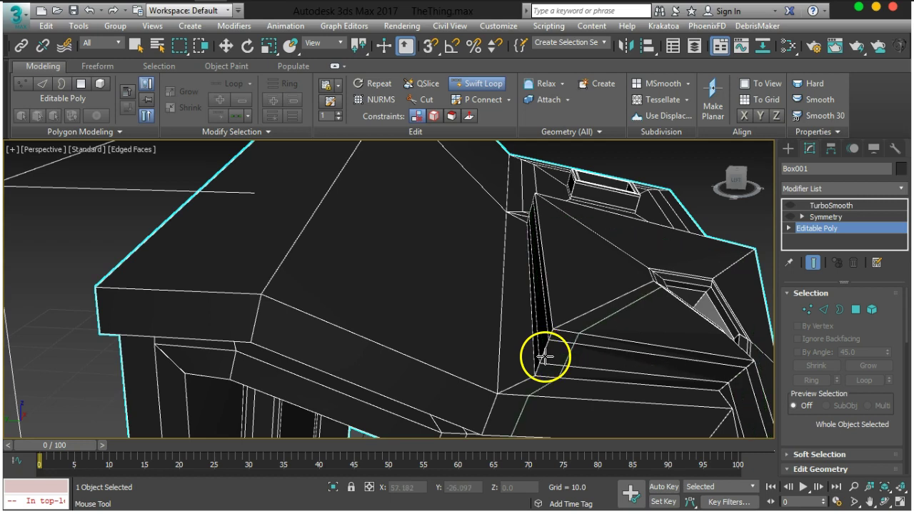
left_click(544, 352)
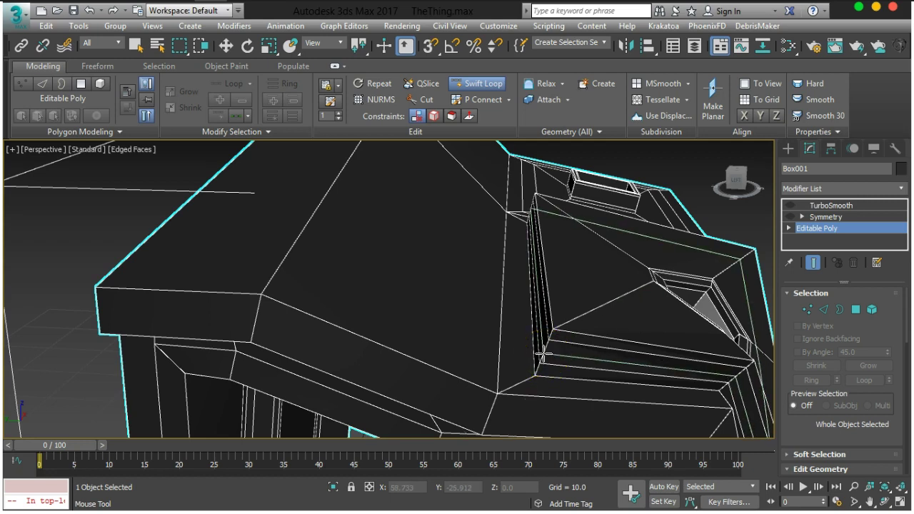
- Turn on TurboSmooth and Symmetry, leave Swift Loop, and deselect the model to inspect the smoothed raised panel and overall shape
left_click(862, 369)
middle_click_drag(682, 371, 618, 338, "alt")
left_click(791, 207)
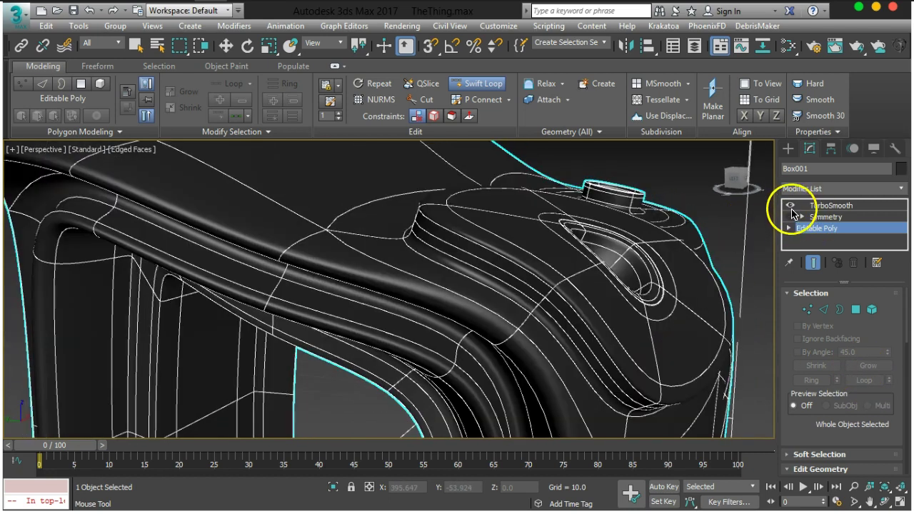
left_click(791, 218)
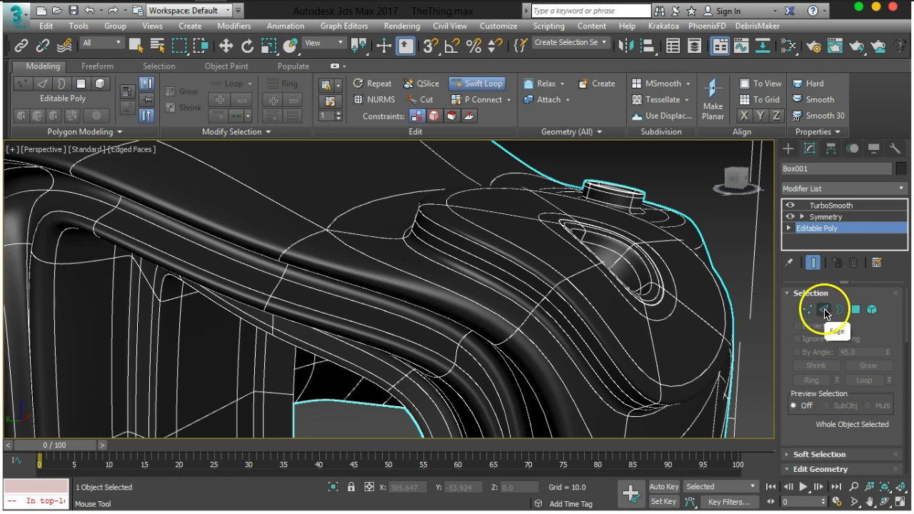
middle_click_drag(723, 360, 693, 351)
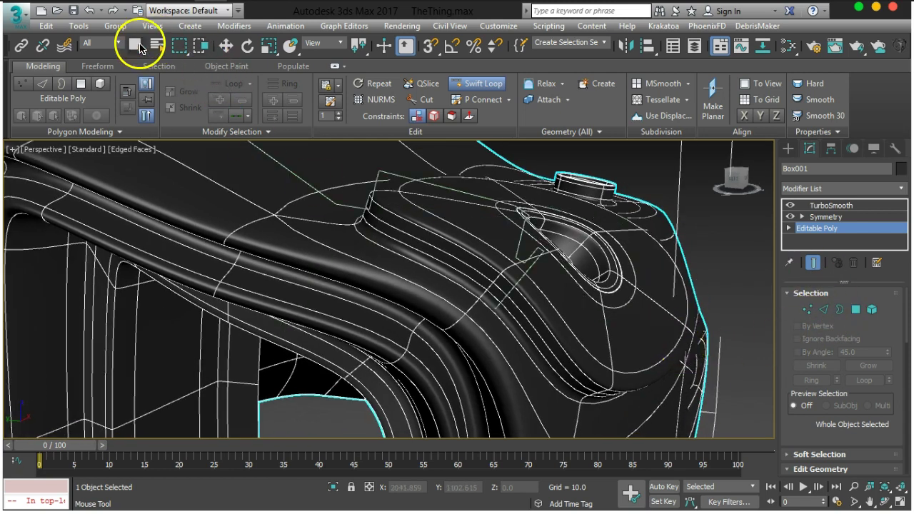
key("w")
left_click(729, 268)
middle_click_drag(731, 267, 425, 266, "alt")
- Reselect the model, turn off TurboSmooth and Symmetry, and return to the Editable Poly level with Swift Loop active
left_click(425, 266)
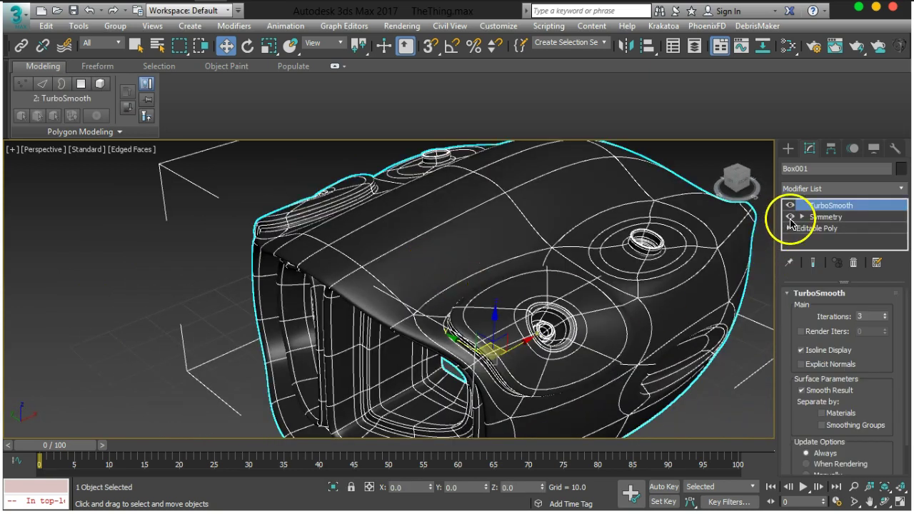
left_click(790, 205)
left_click(790, 217)
left_click(814, 228)
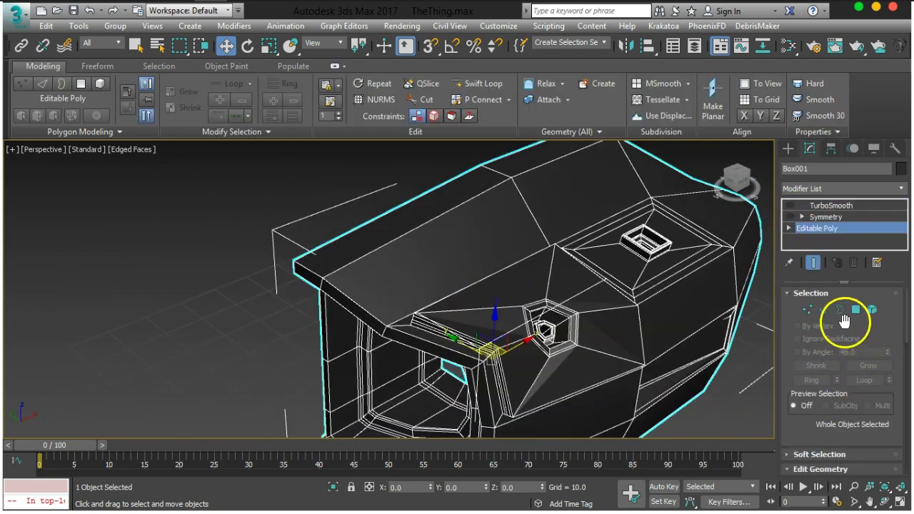
left_click(477, 86)
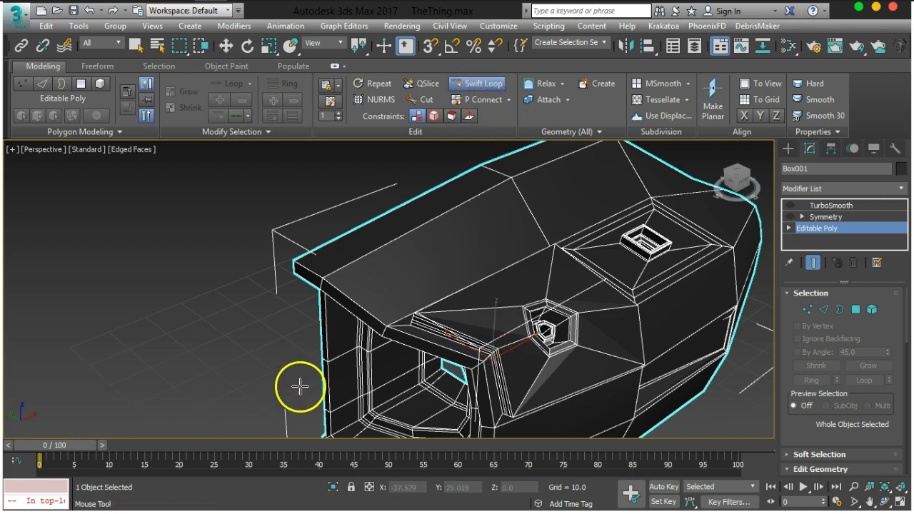